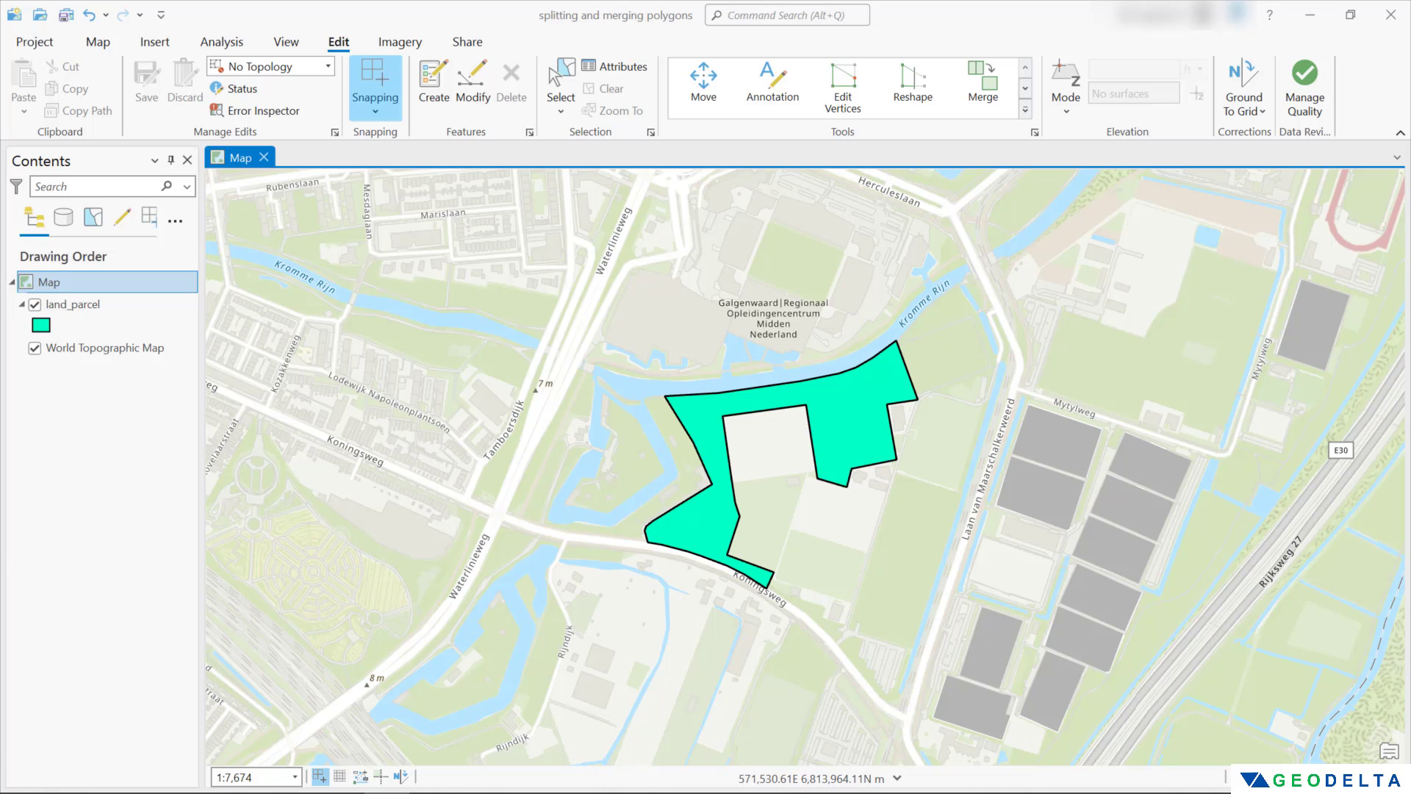
Step: Zoom the map to the land_parcel layer so its single polygon fills the view
{"action": "left_click", "coordinate": [237, 423]}
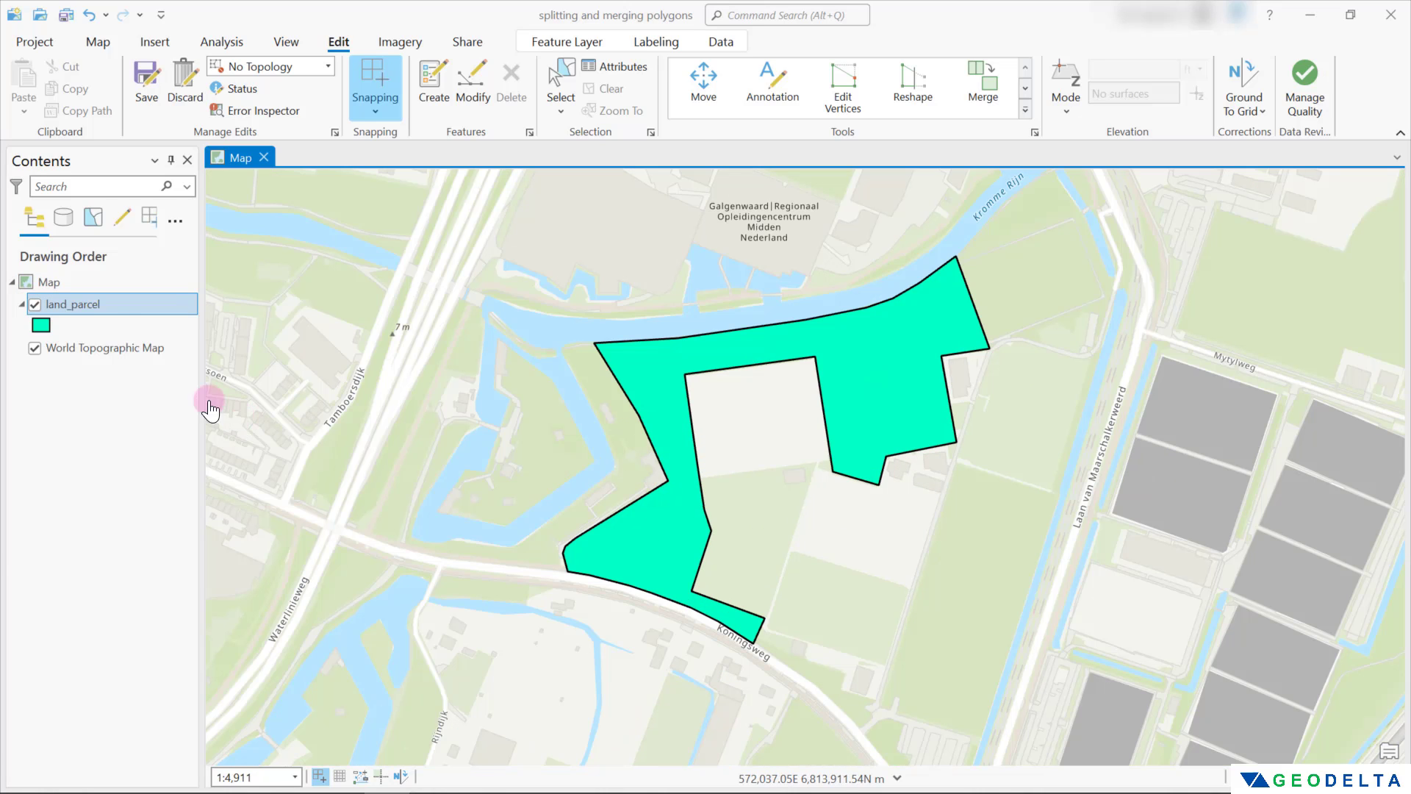
{"action": "left_click", "coordinate": [80, 304]}
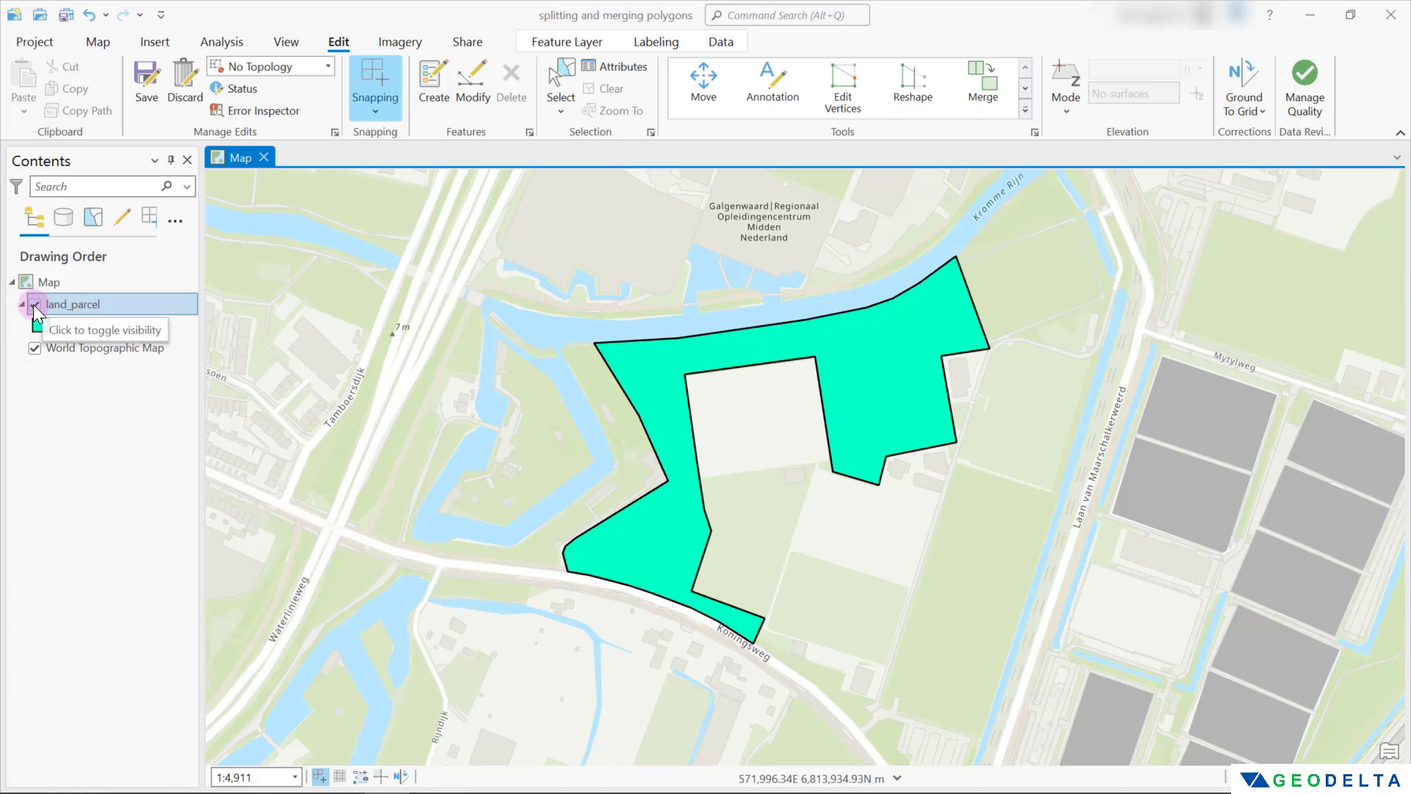
{"action": "left_click", "coordinate": [86, 306]}
{"action": "right_click", "coordinate": [85, 306]}
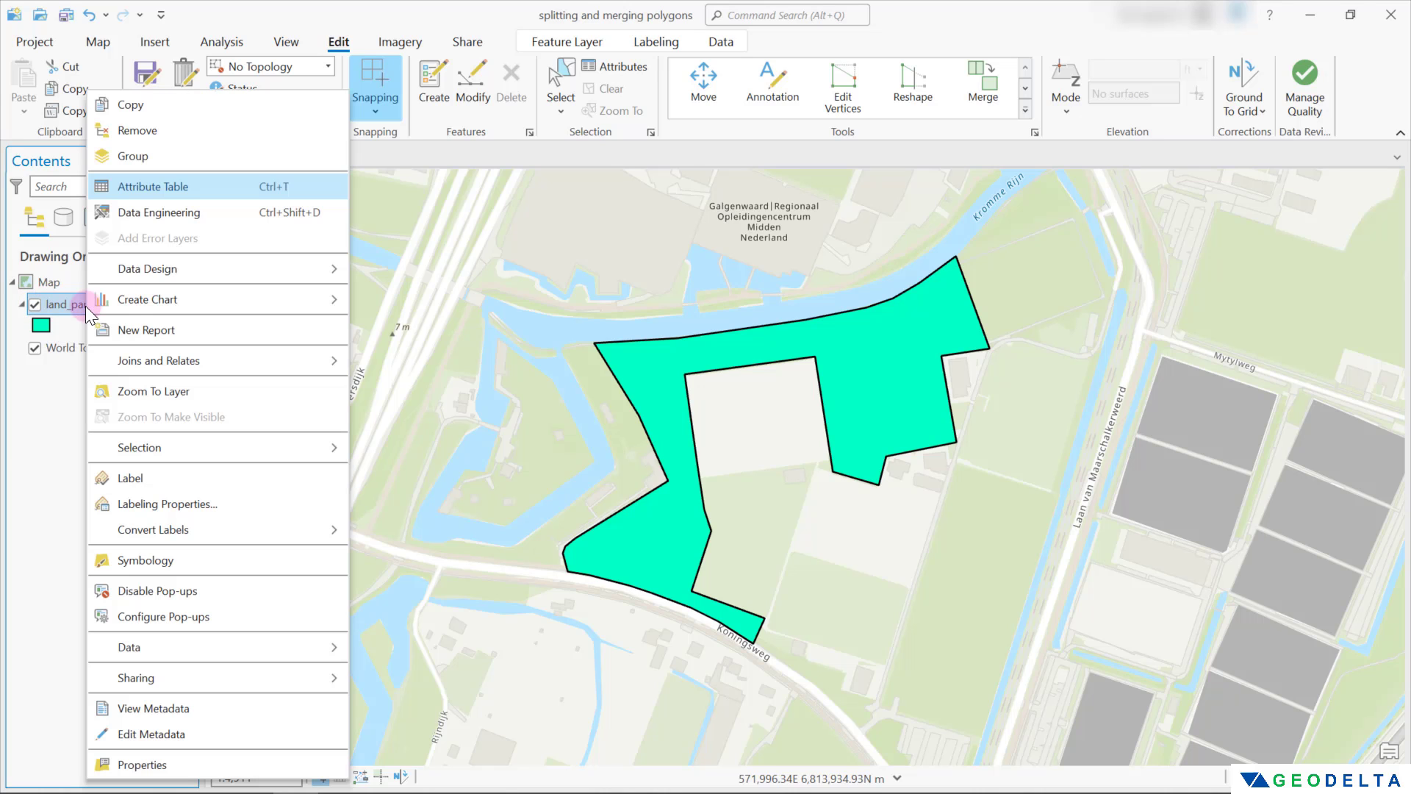
{"action": "left_click", "coordinate": [192, 188]}
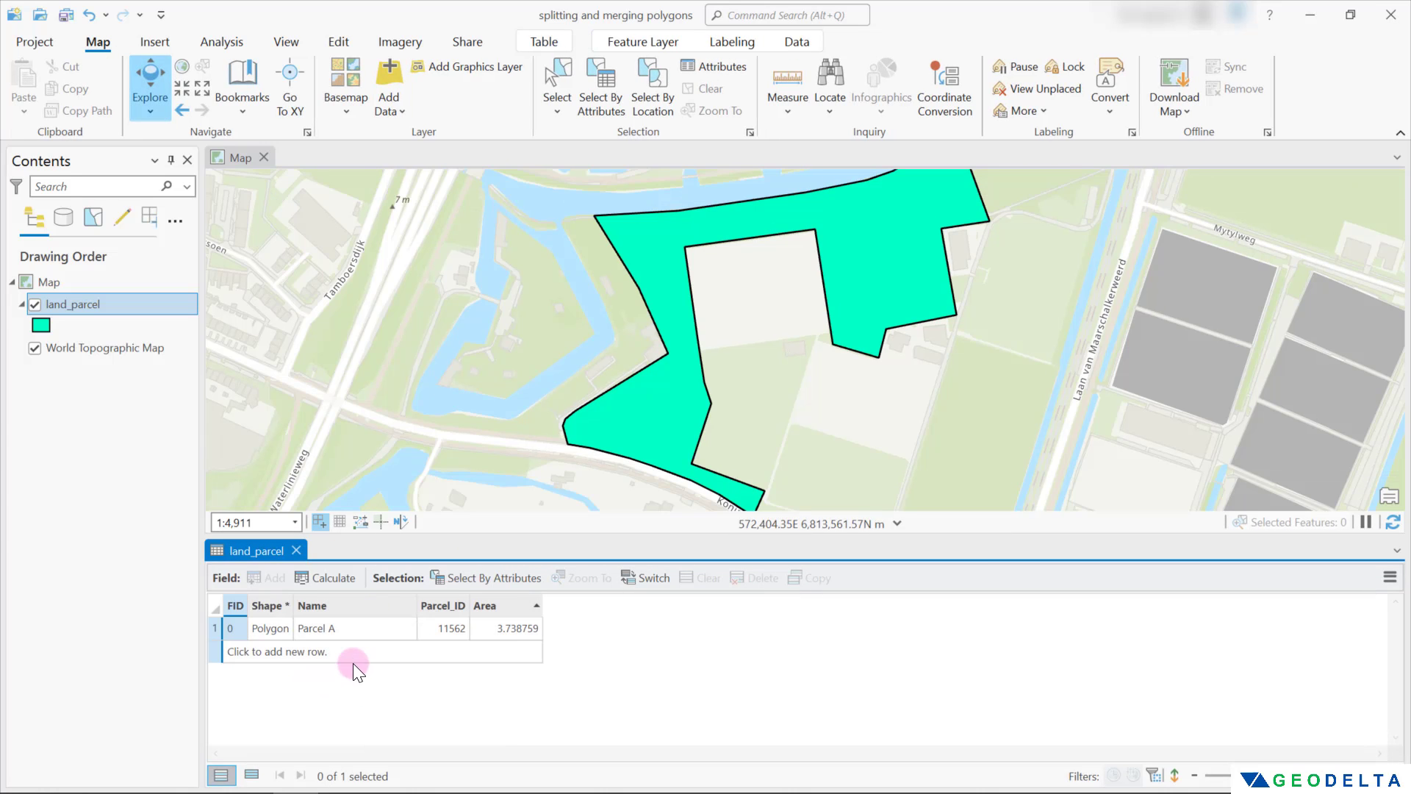
{"action": "mouse_move", "coordinate": [342, 628]}
{"action": "double_click", "coordinate": [469, 605]}
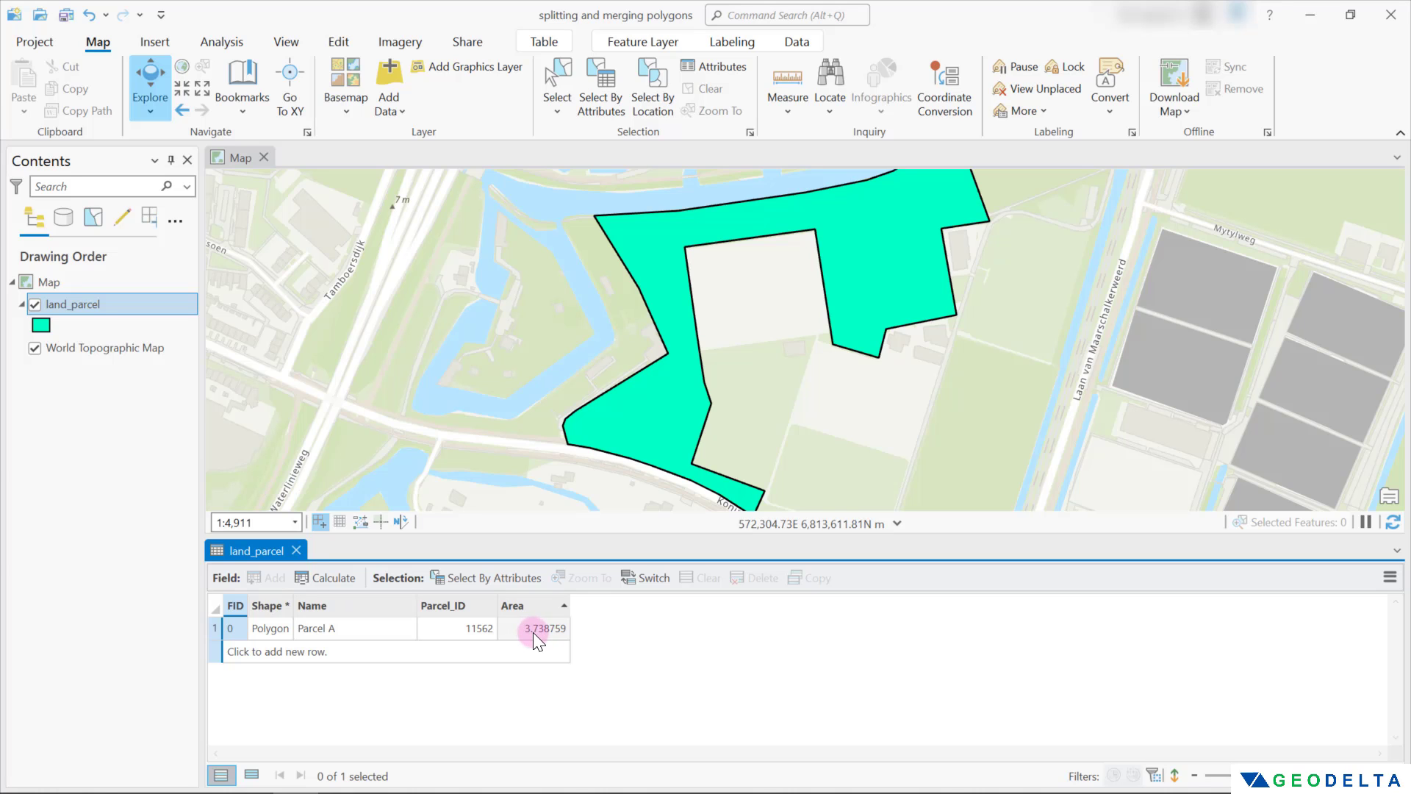
{"action": "left_click", "coordinate": [296, 550]}
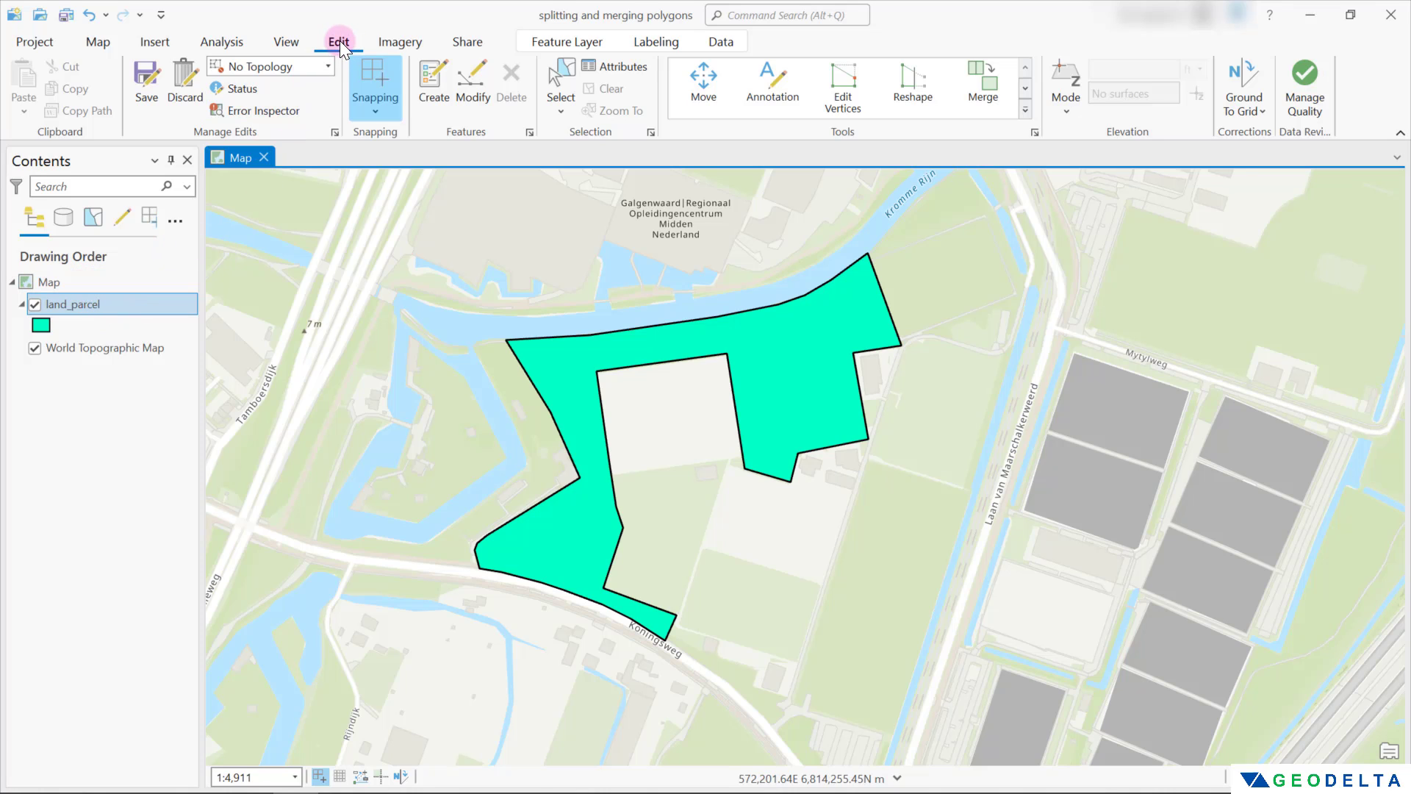
Step: Box-select the land_parcel polygon and start the Split tool from the editing Tools gallery
{"action": "left_click", "coordinate": [563, 82]}
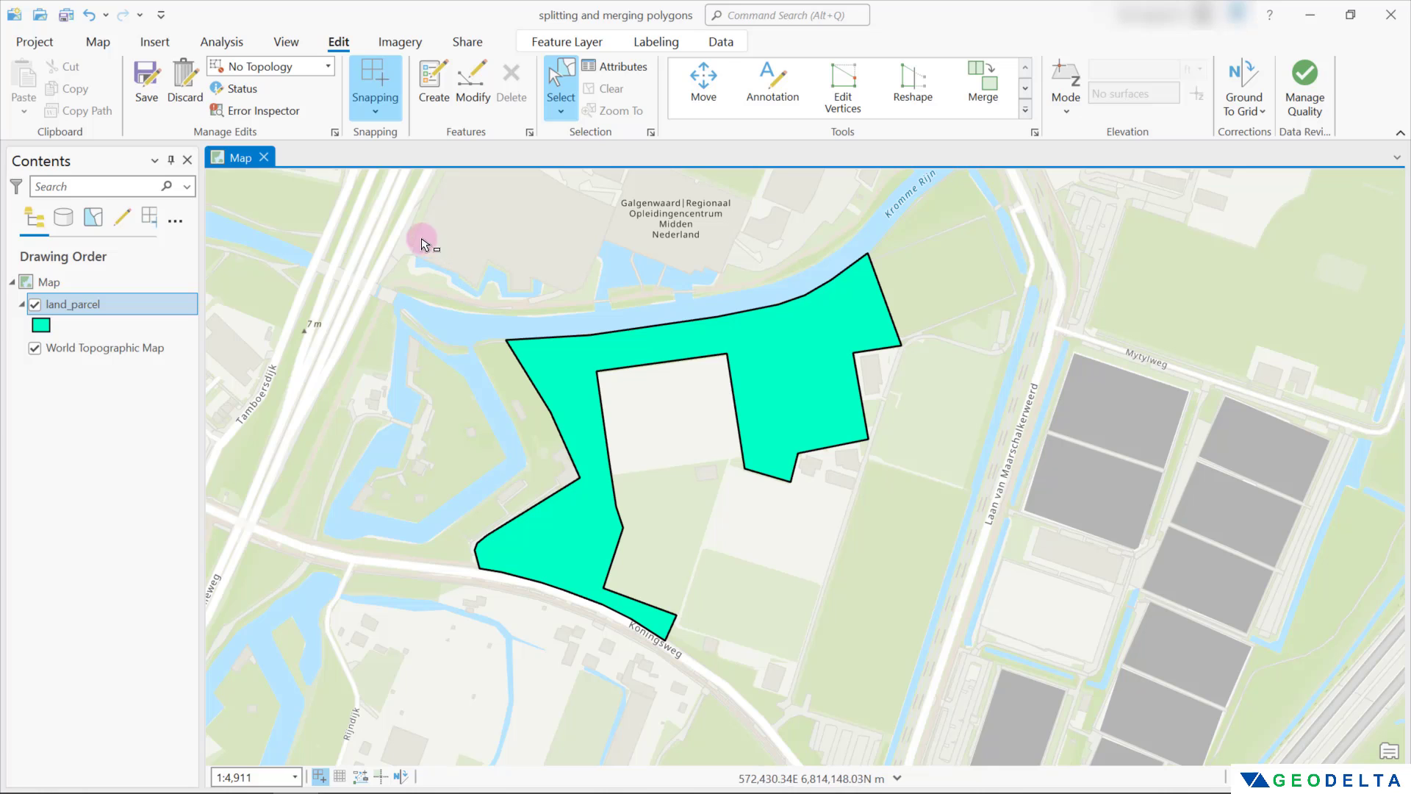
{"action": "left_click_drag", "start_coordinate": [403, 247], "coordinate": [968, 655]}
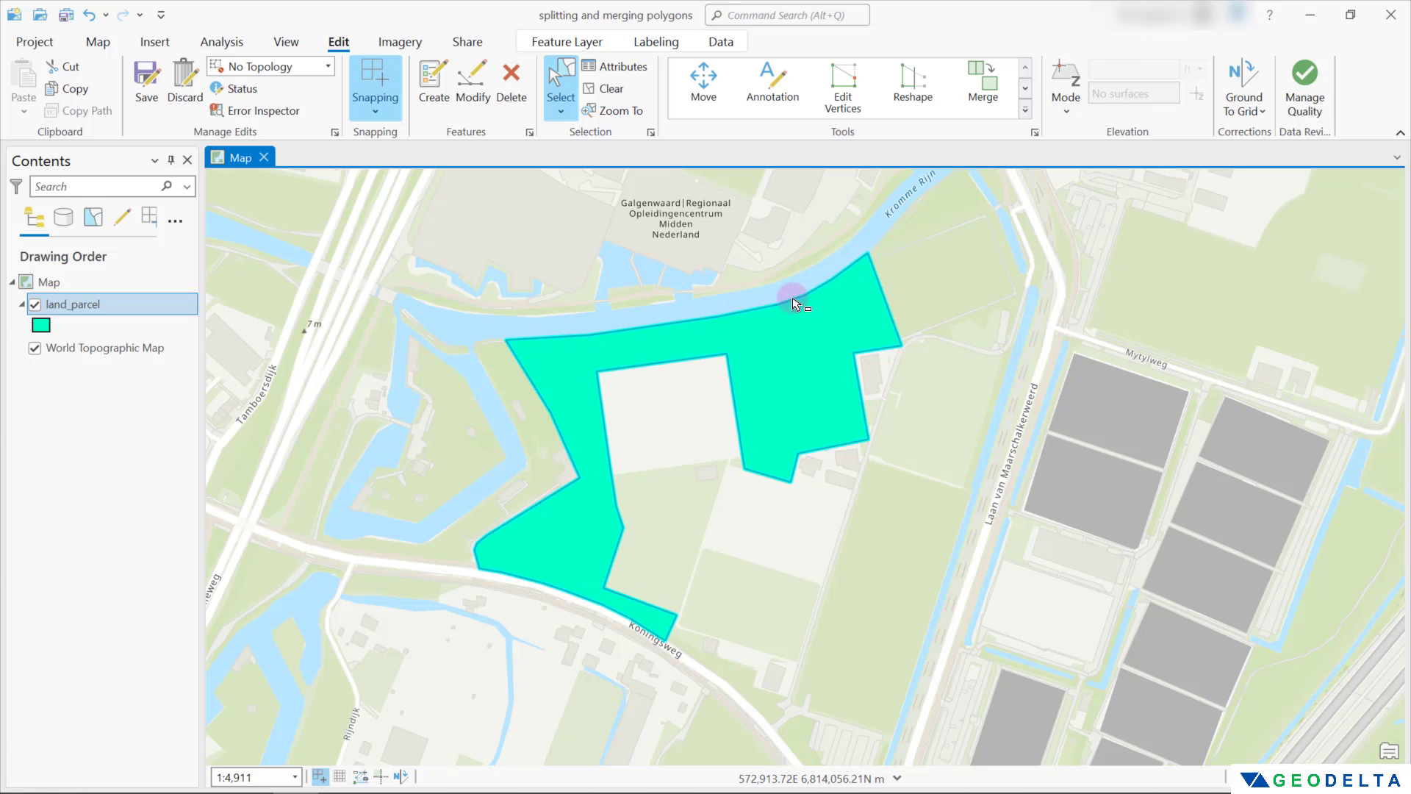
{"action": "left_click", "coordinate": [1025, 111]}
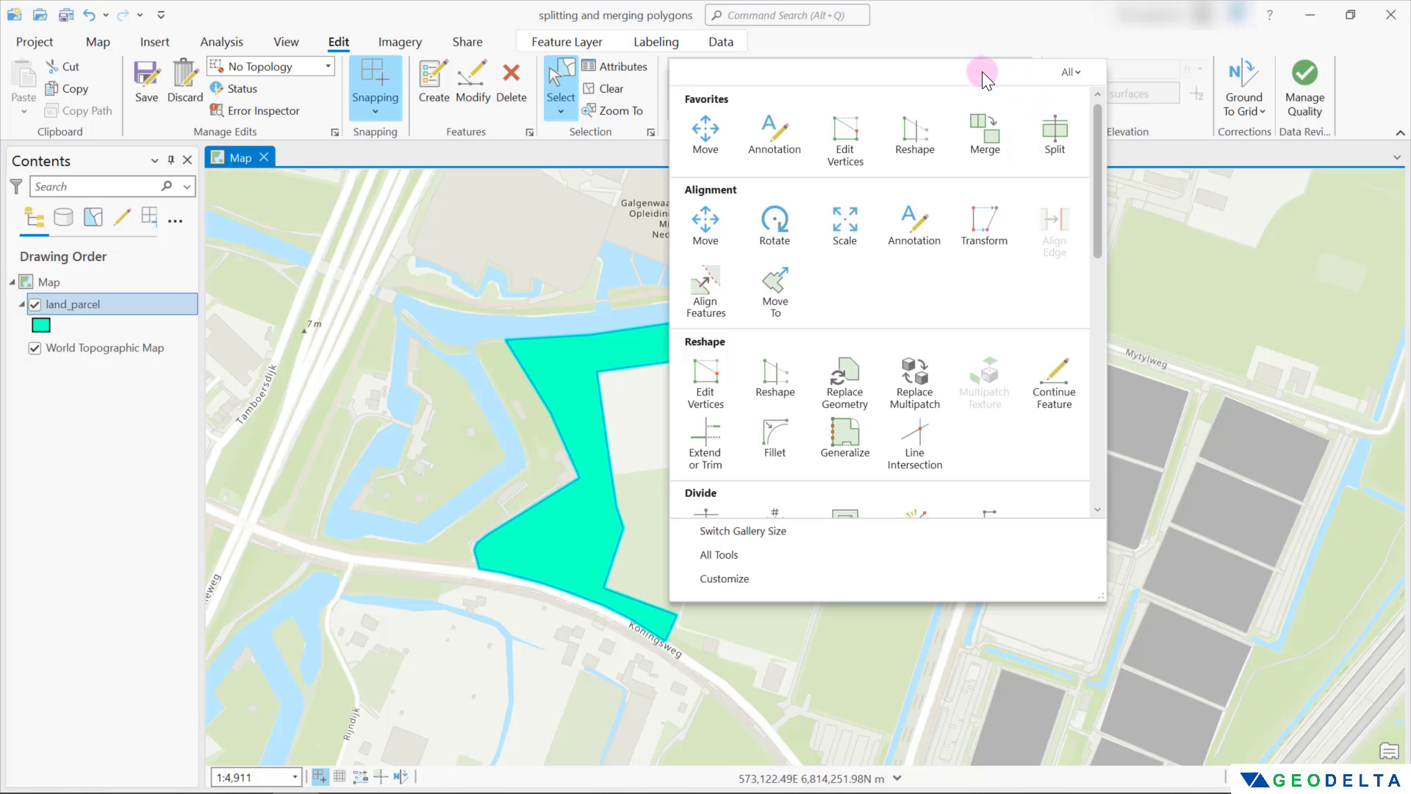
{"action": "left_click", "coordinate": [1057, 140]}
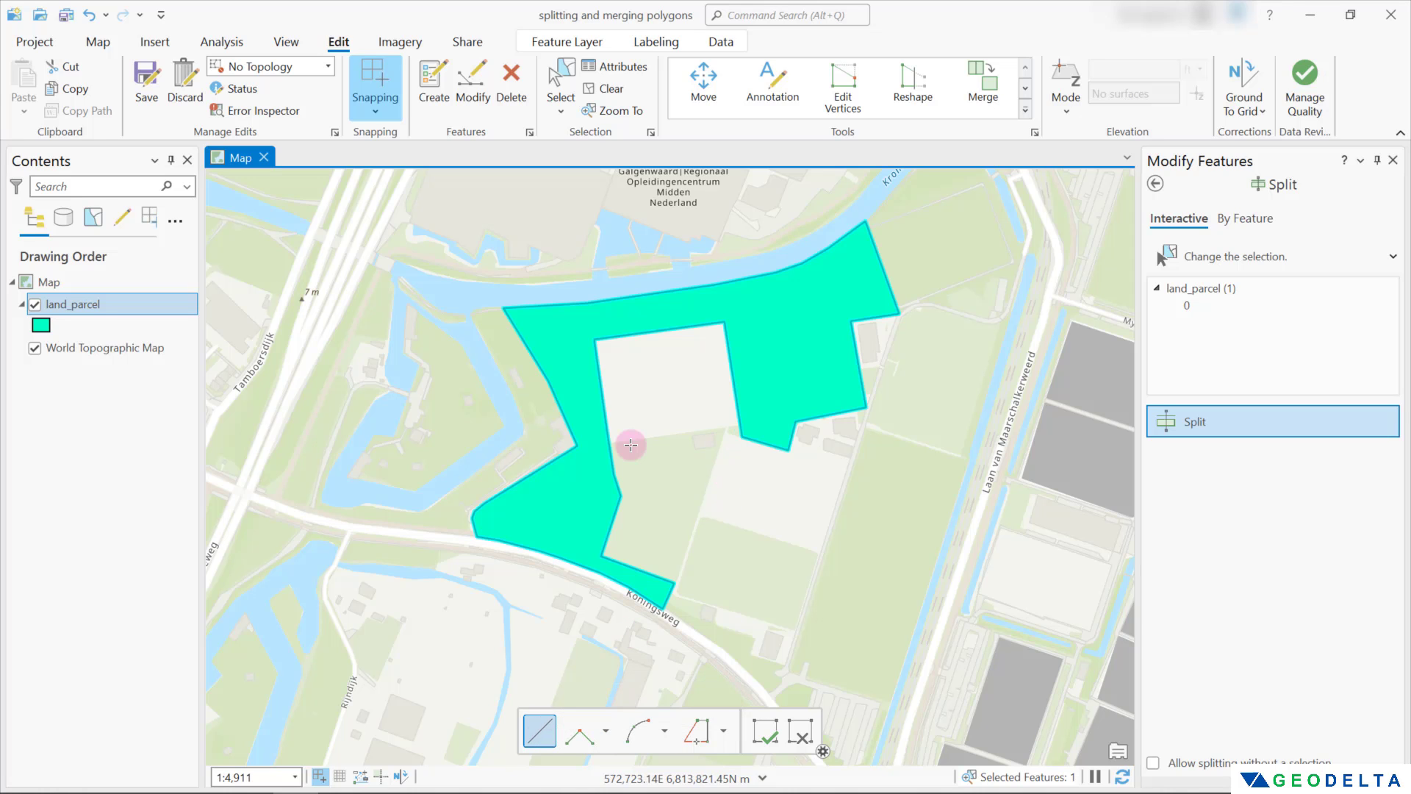
Step: Draw a split line from the western vertex across the neck to the inner edge
{"action": "scroll", "coordinate": [631, 445], "scroll_direction": "up", "scroll_amount": 3}
{"action": "scroll", "coordinate": [614, 450], "scroll_direction": "down", "scroll_amount": 2}
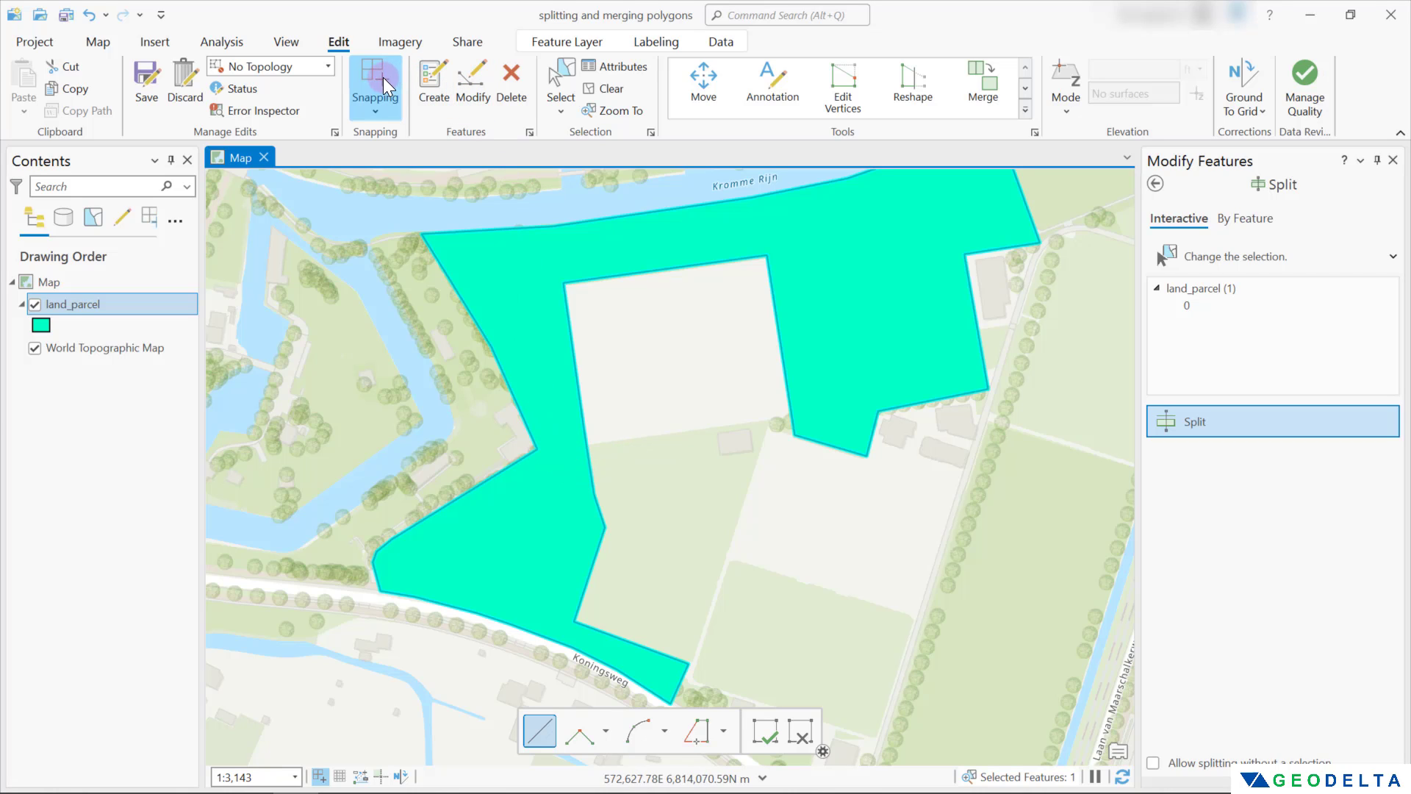
{"action": "left_click", "coordinate": [539, 449]}
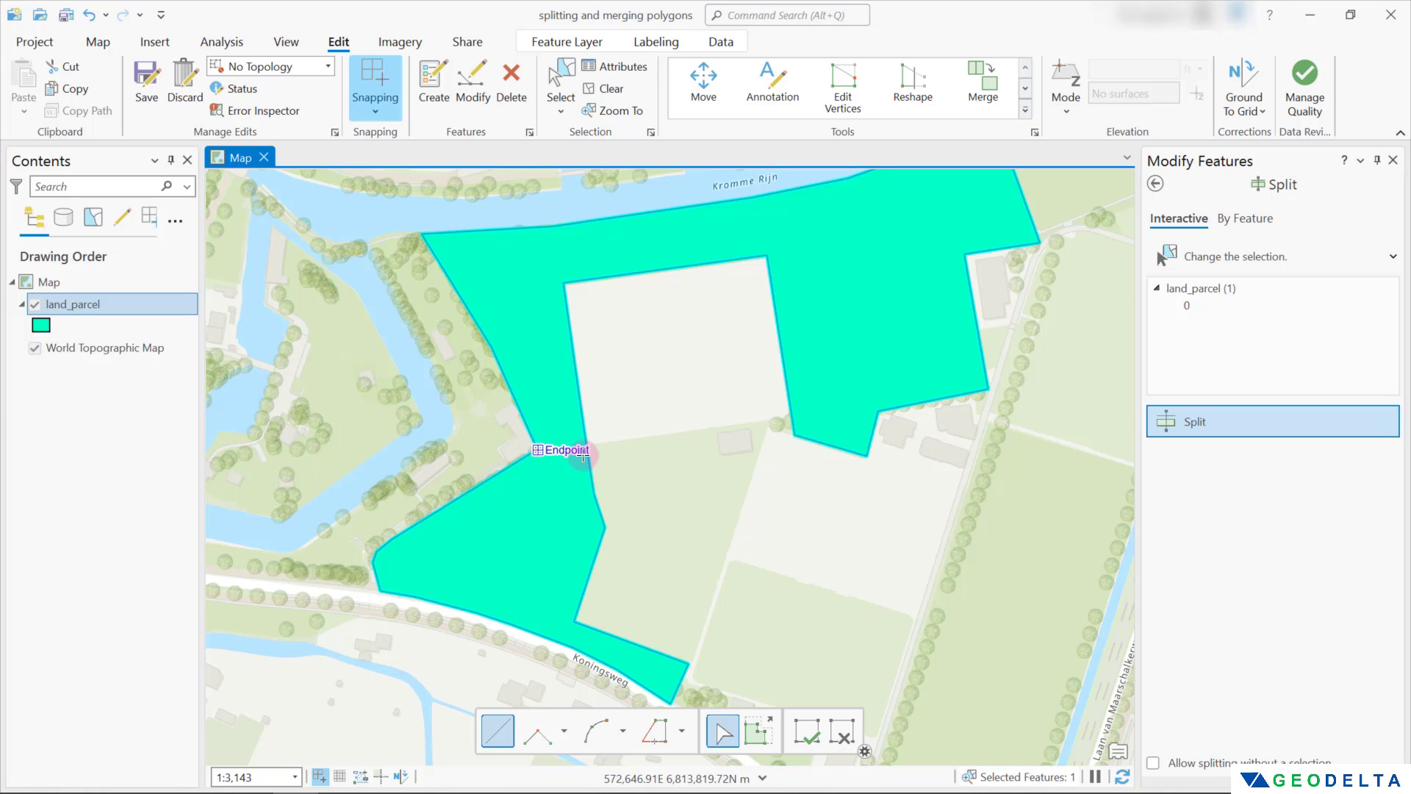
{"action": "scroll", "coordinate": [565, 447], "scroll_direction": "up", "scroll_amount": 3}
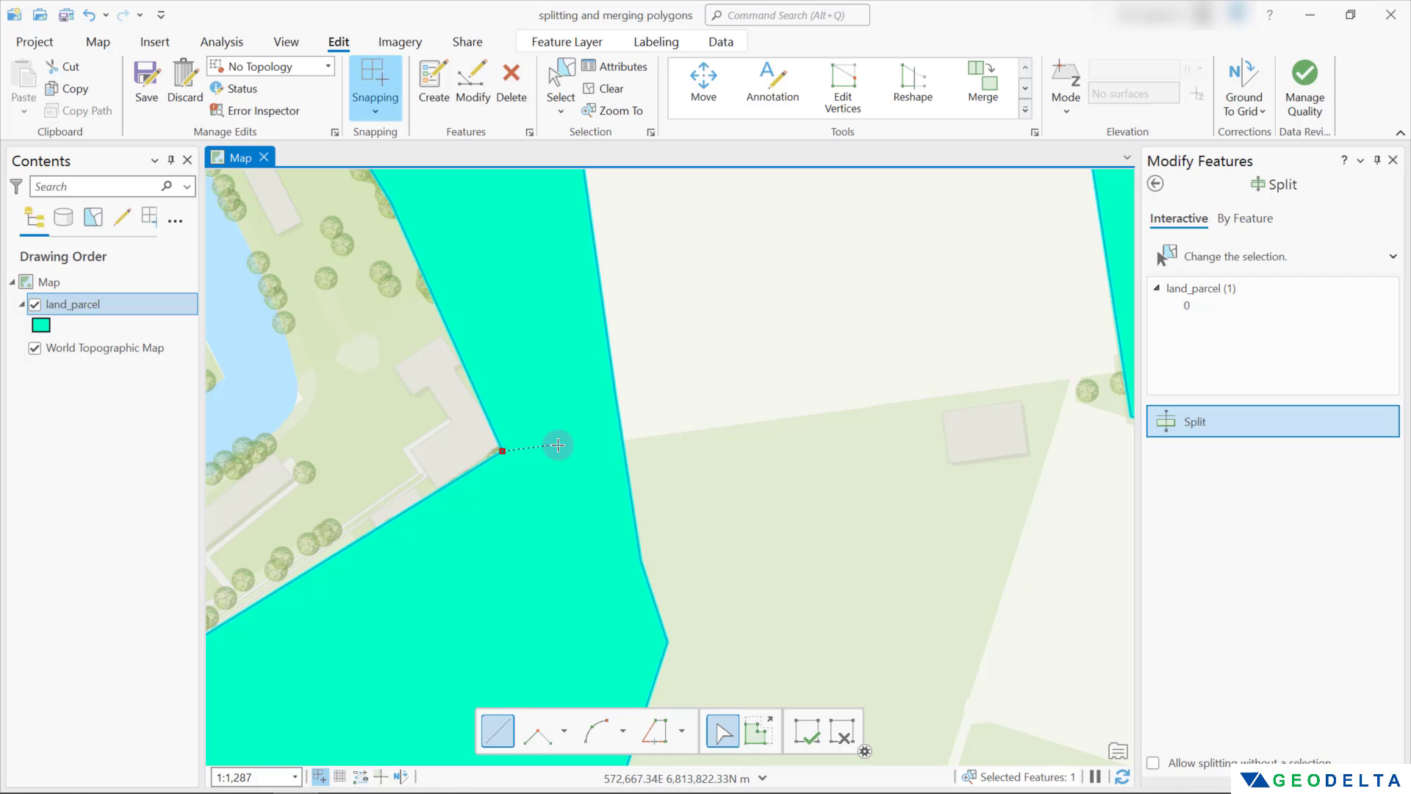
{"action": "left_click", "coordinate": [557, 445]}
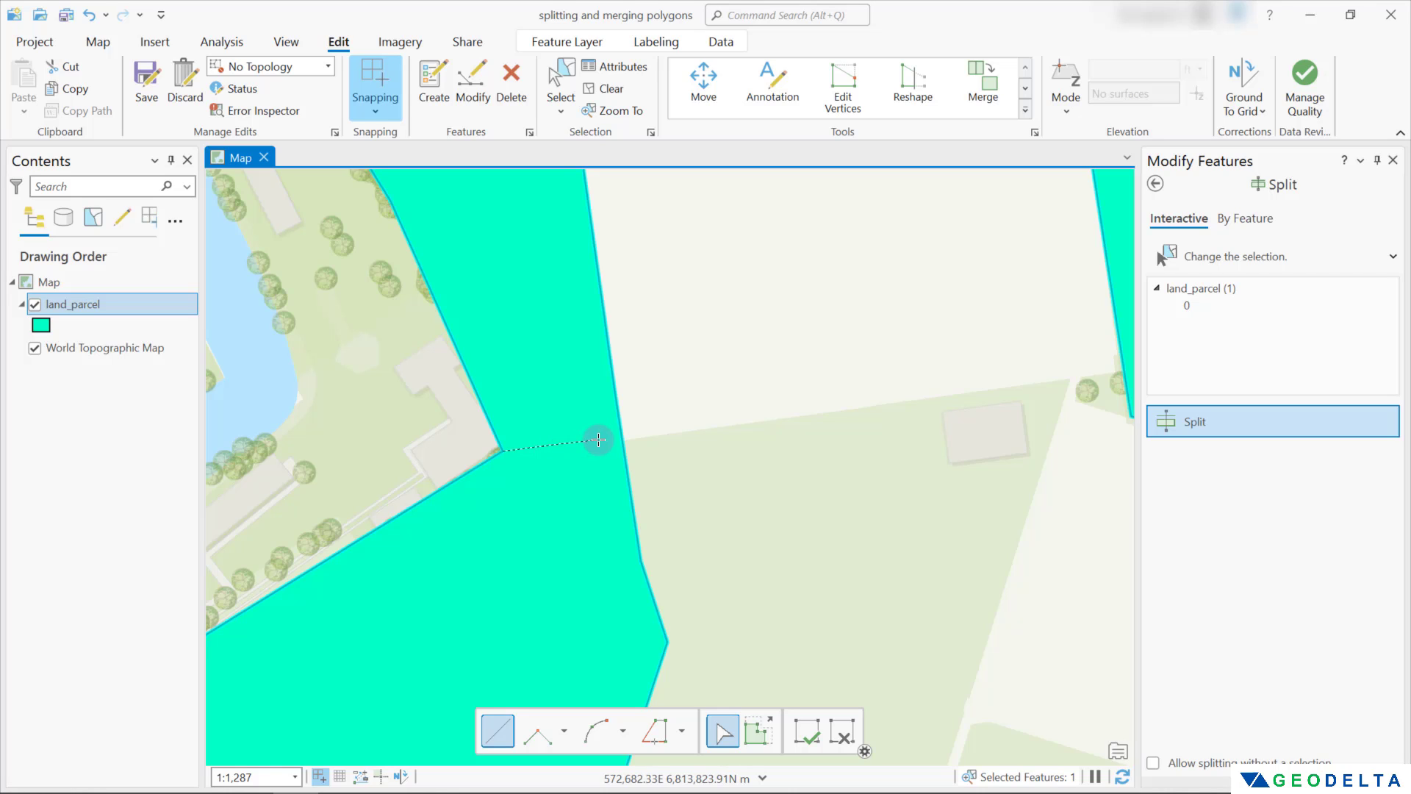
{"action": "left_click", "coordinate": [599, 440]}
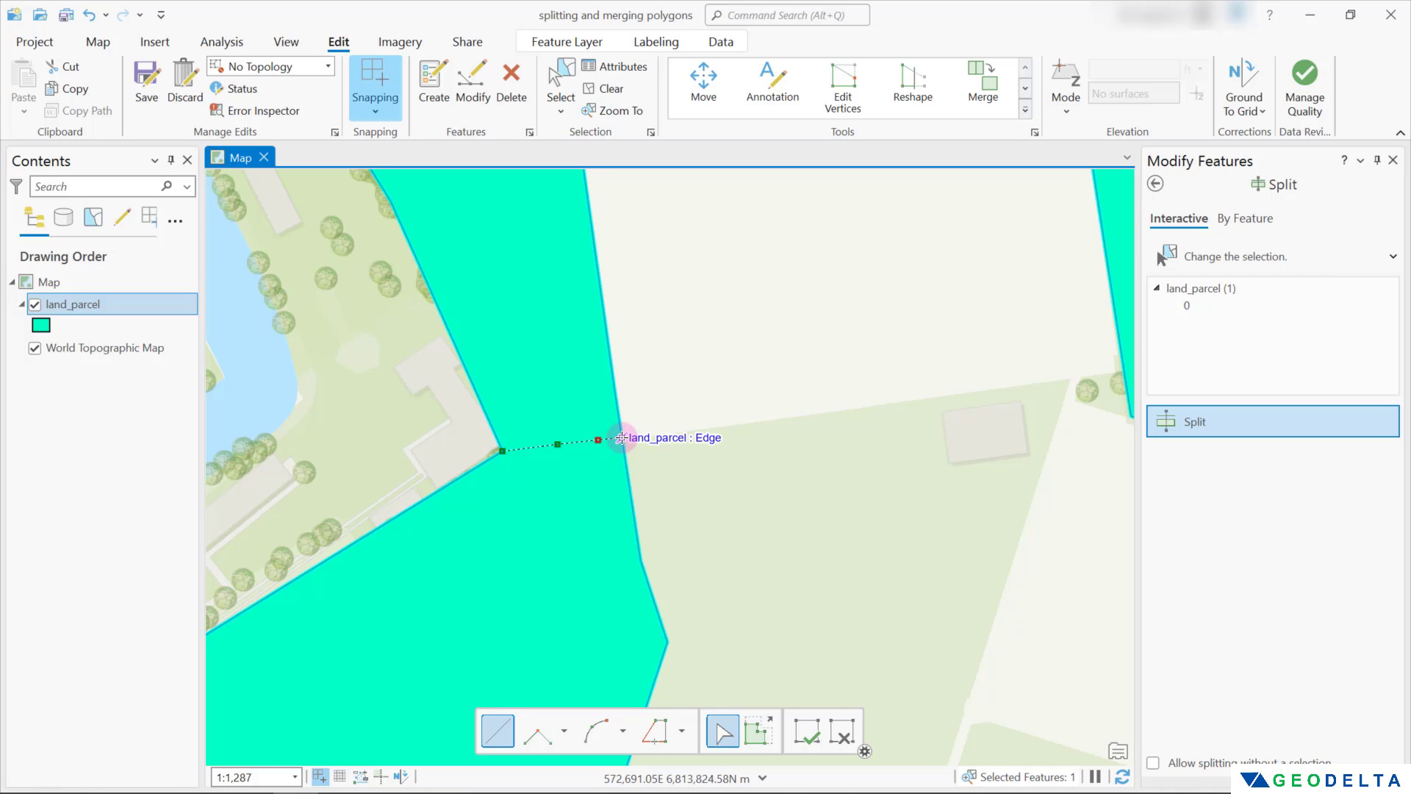
{"action": "double_click", "coordinate": [621, 438]}
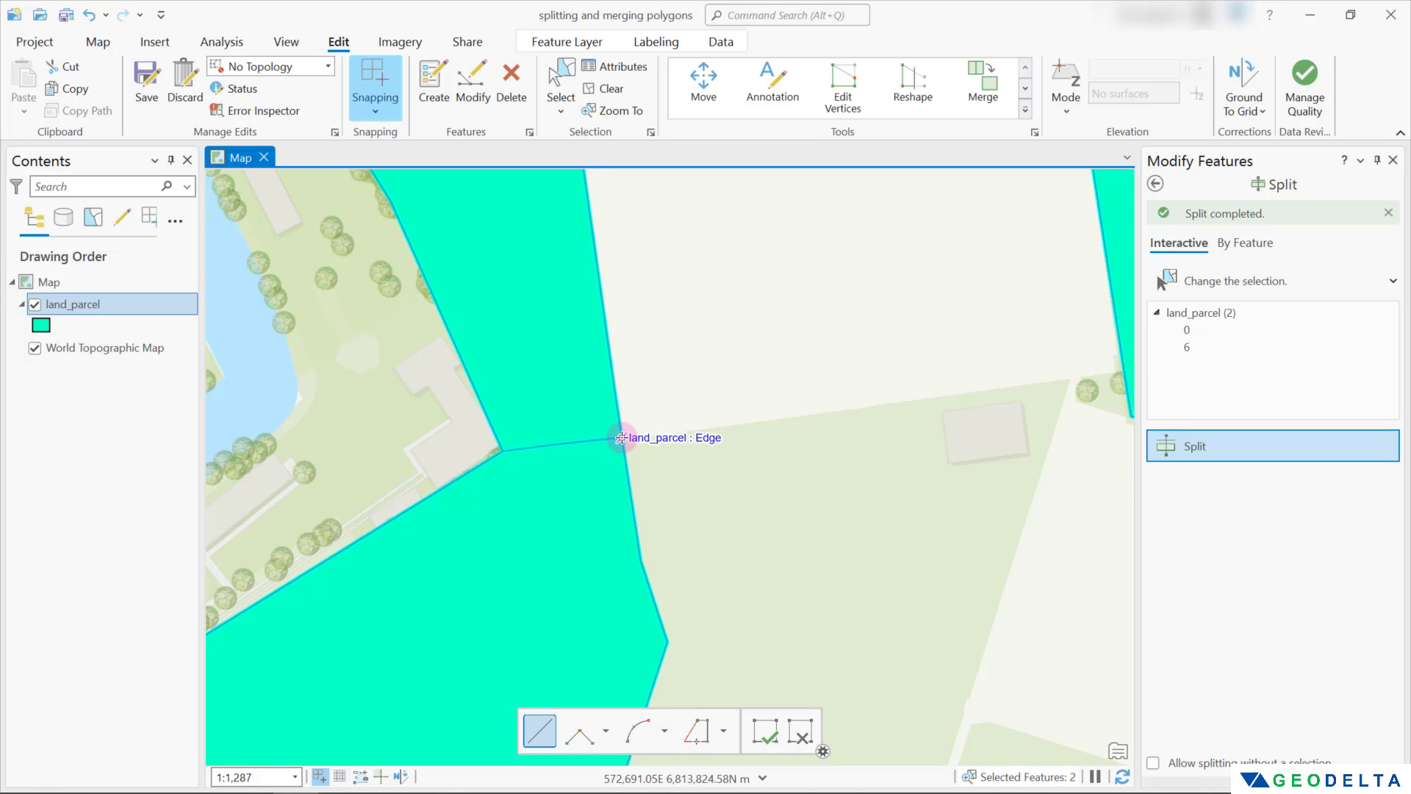
{"action": "scroll", "coordinate": [682, 479], "scroll_direction": "down", "scroll_amount": 5}
{"action": "scroll", "coordinate": [682, 478], "scroll_direction": "up", "scroll_amount": 5}
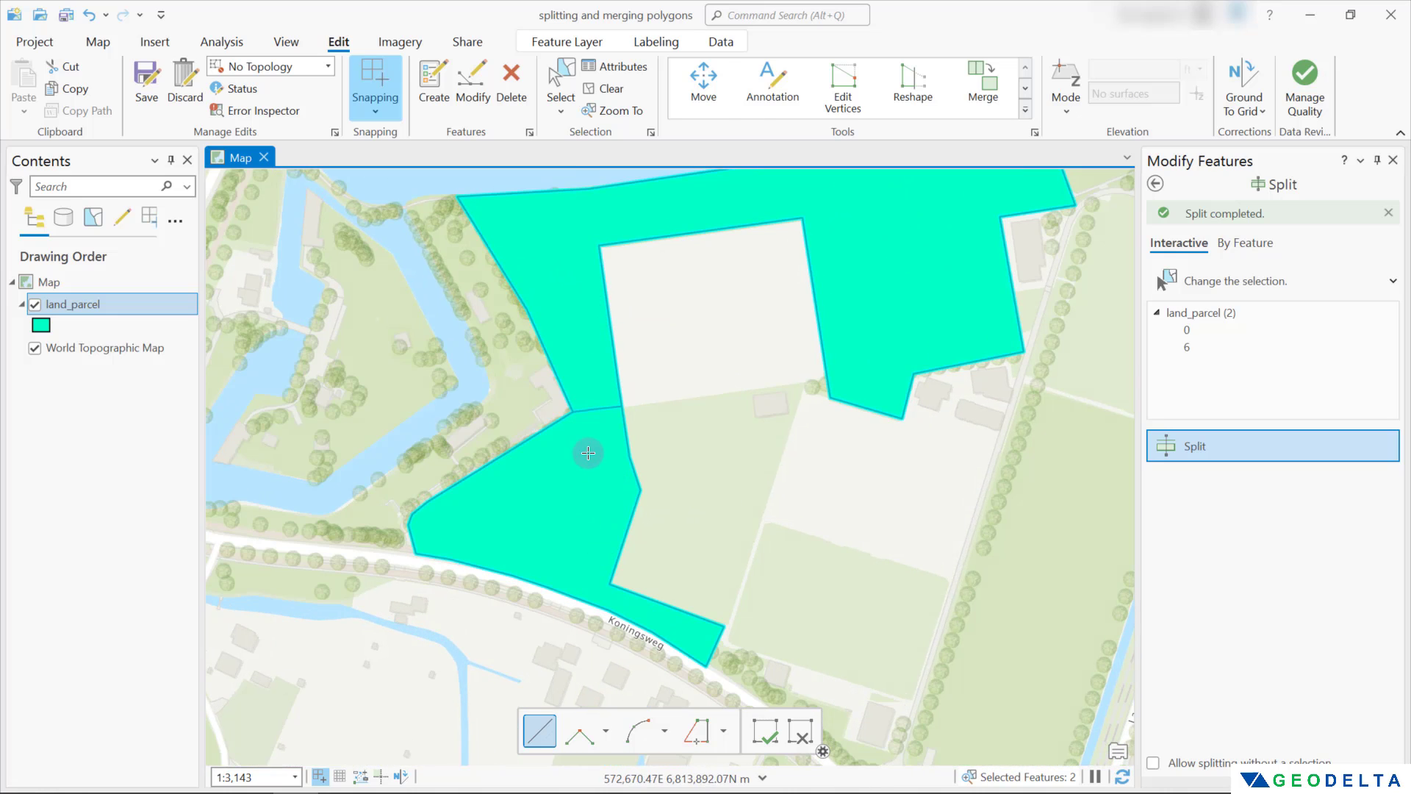
Step: Change the land_parcel symbol fill to magenta and apply it
{"action": "left_click", "coordinate": [41, 325]}
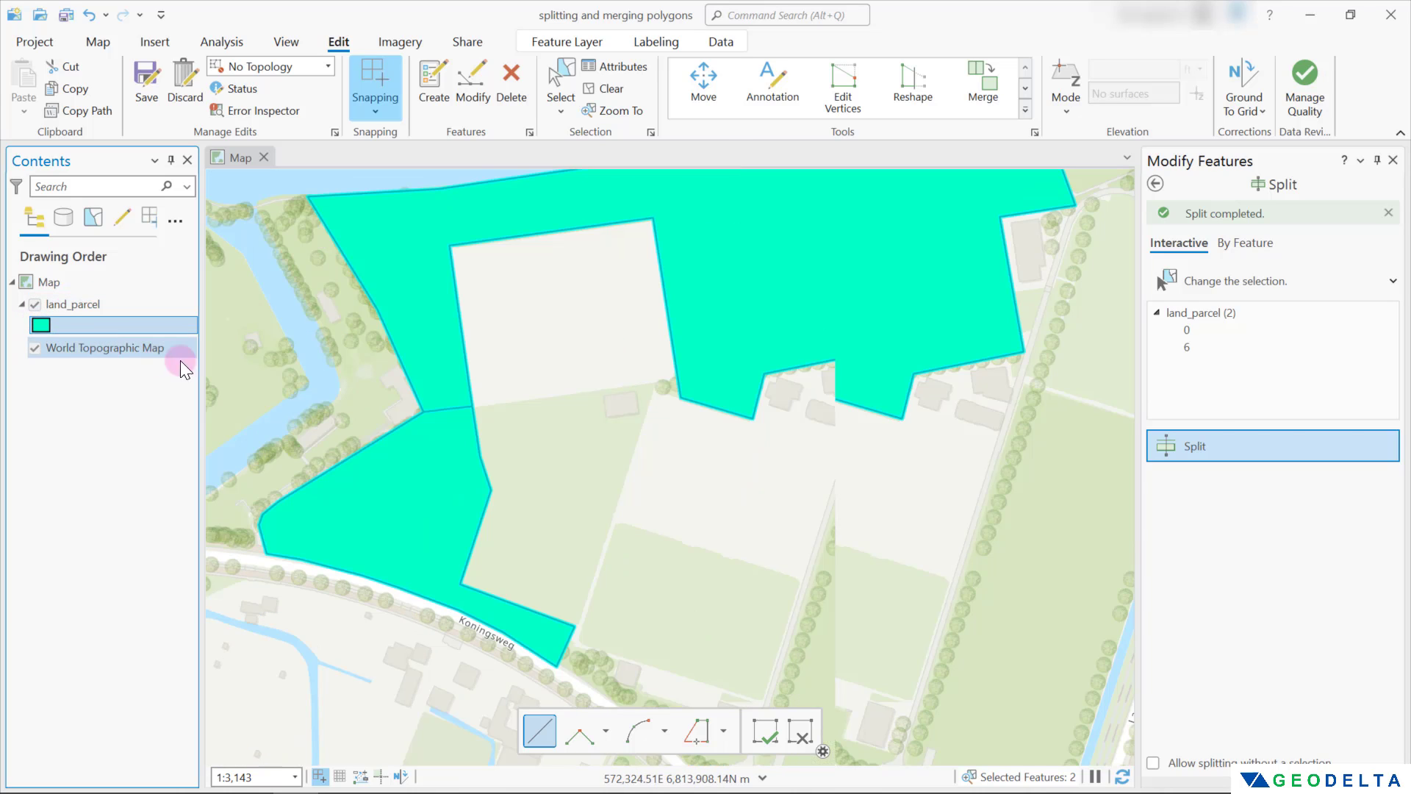
{"action": "left_click", "coordinate": [1113, 324]}
{"action": "left_click", "coordinate": [1123, 326]}
{"action": "left_click", "coordinate": [1124, 325]}
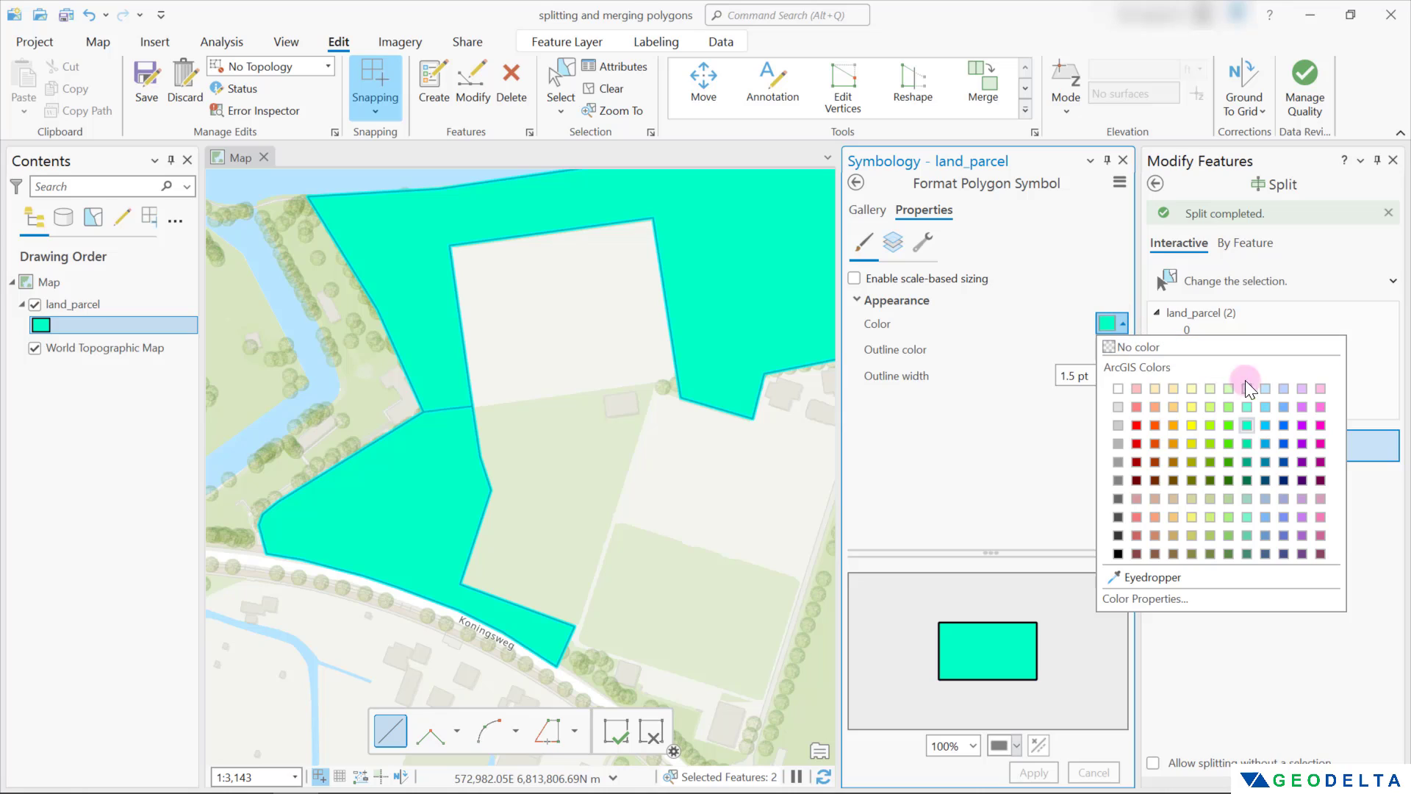
{"action": "left_click", "coordinate": [1320, 424]}
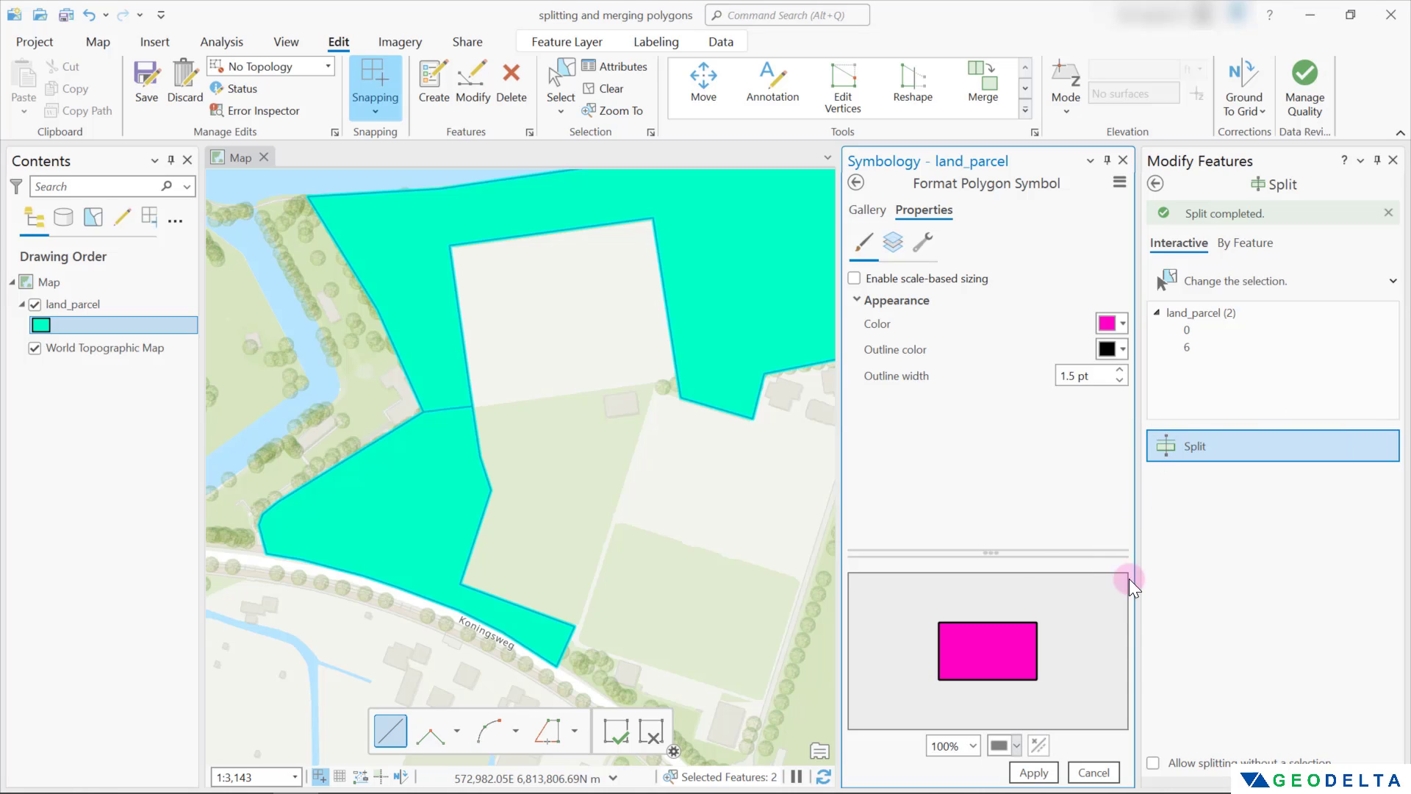
{"action": "left_click", "coordinate": [1033, 772]}
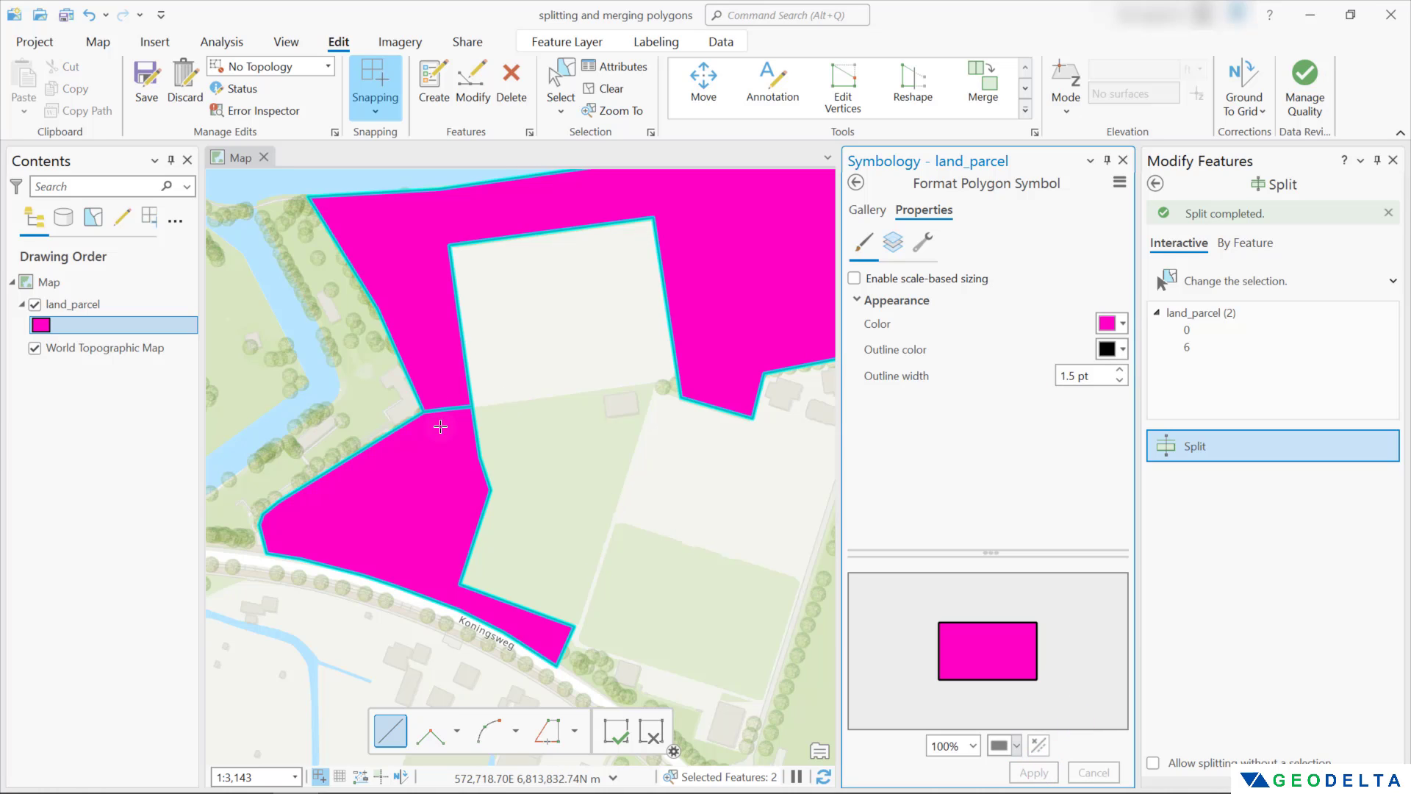
{"action": "left_click", "coordinate": [1122, 160]}
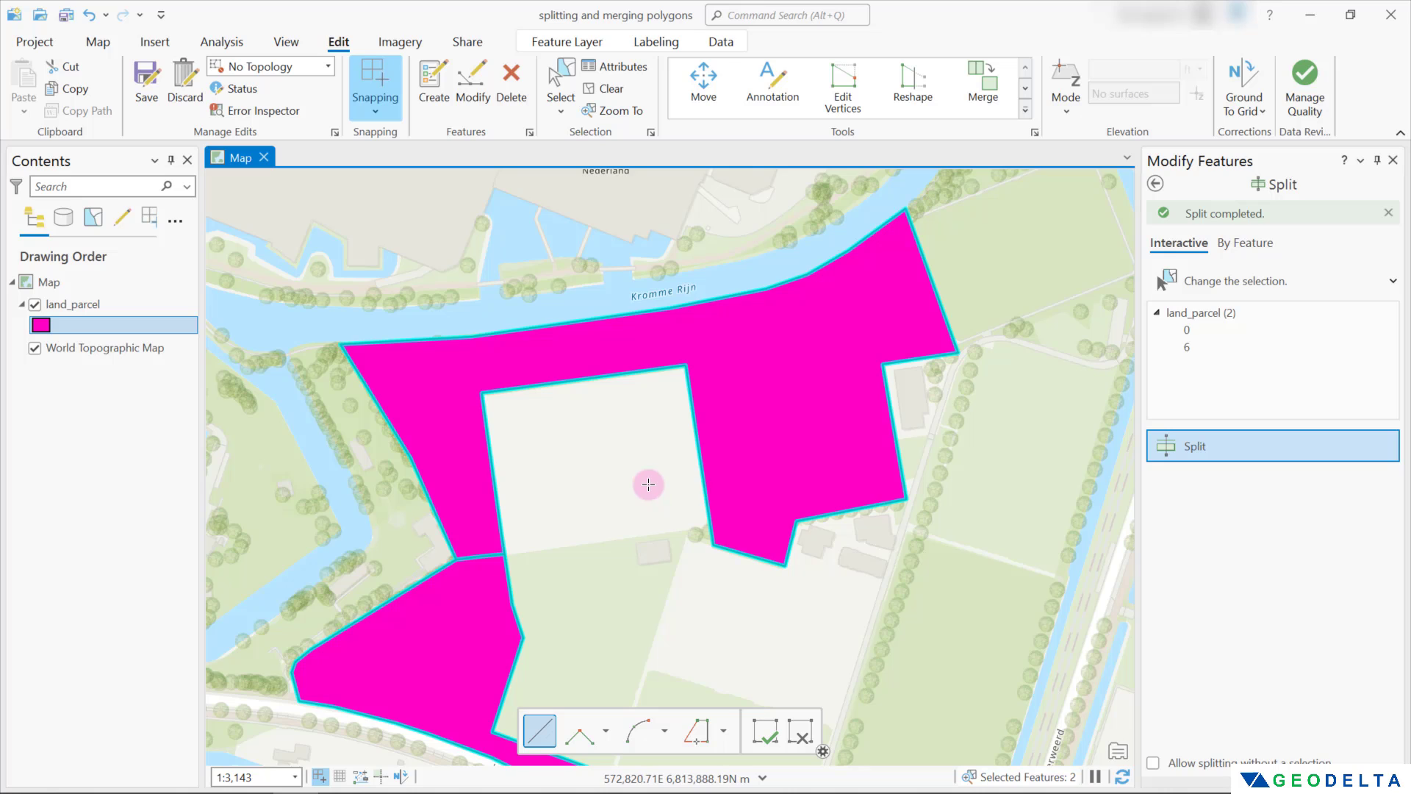
Step: Recentre the map on the parcels and select the land_parcel layer in Contents
{"action": "left_click_drag", "start_coordinate": [649, 491], "coordinate": [660, 418]}
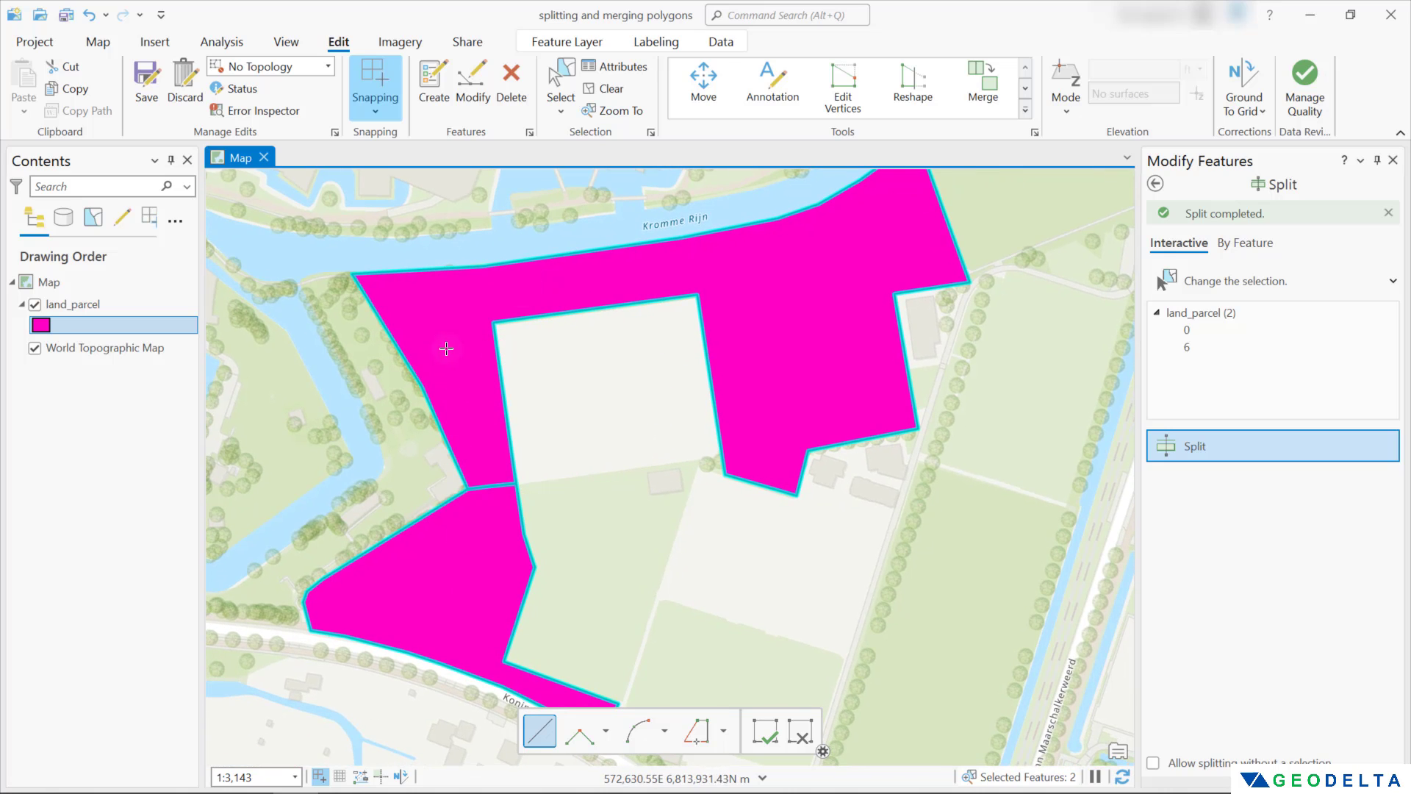
{"action": "left_click", "coordinate": [534, 252]}
{"action": "left_click_drag", "start_coordinate": [485, 423], "coordinate": [485, 372]}
{"action": "left_click", "coordinate": [136, 306]}
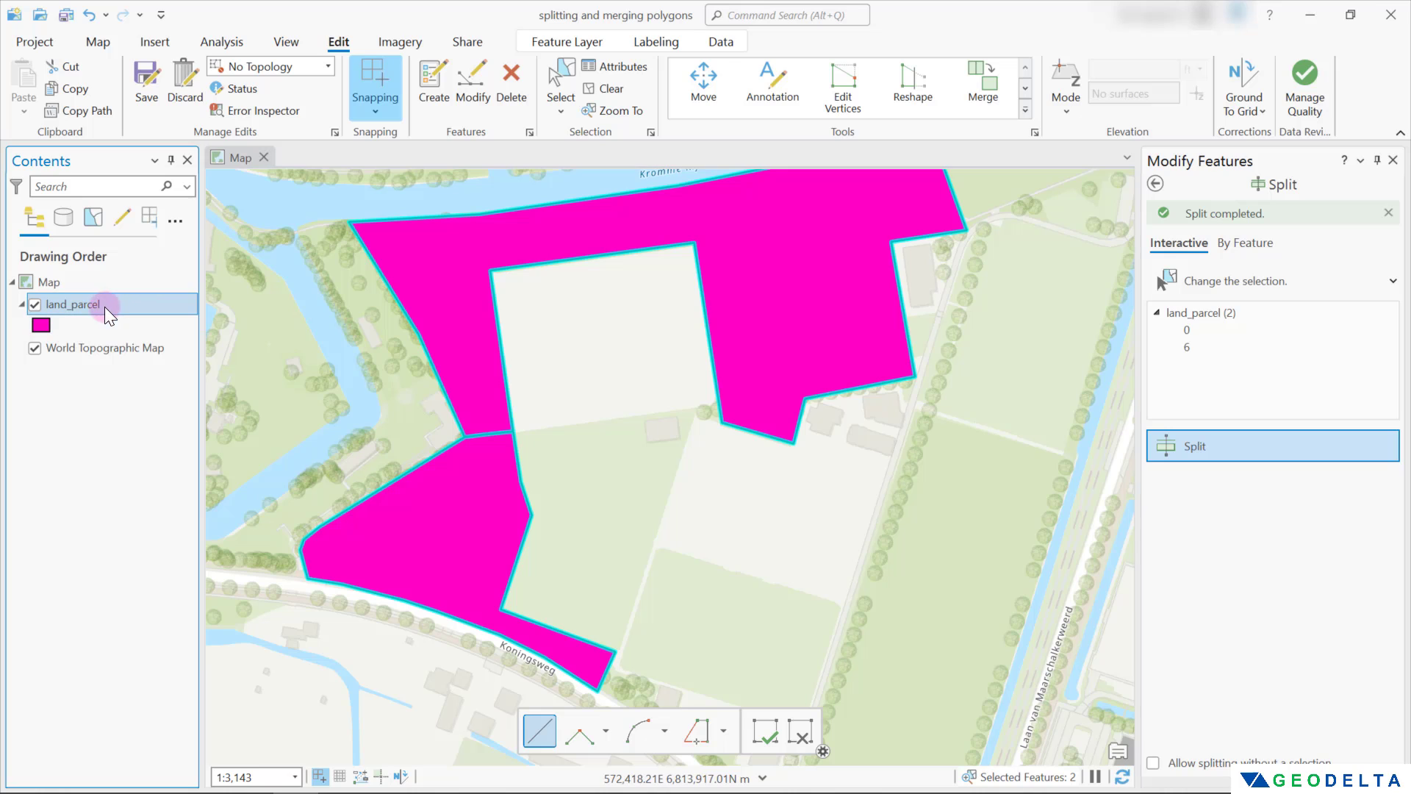
Step: Open the land_parcel attribute table listing features 0 and 6, both Parcel A
{"action": "right_click", "coordinate": [104, 307]}
{"action": "left_click", "coordinate": [197, 188]}
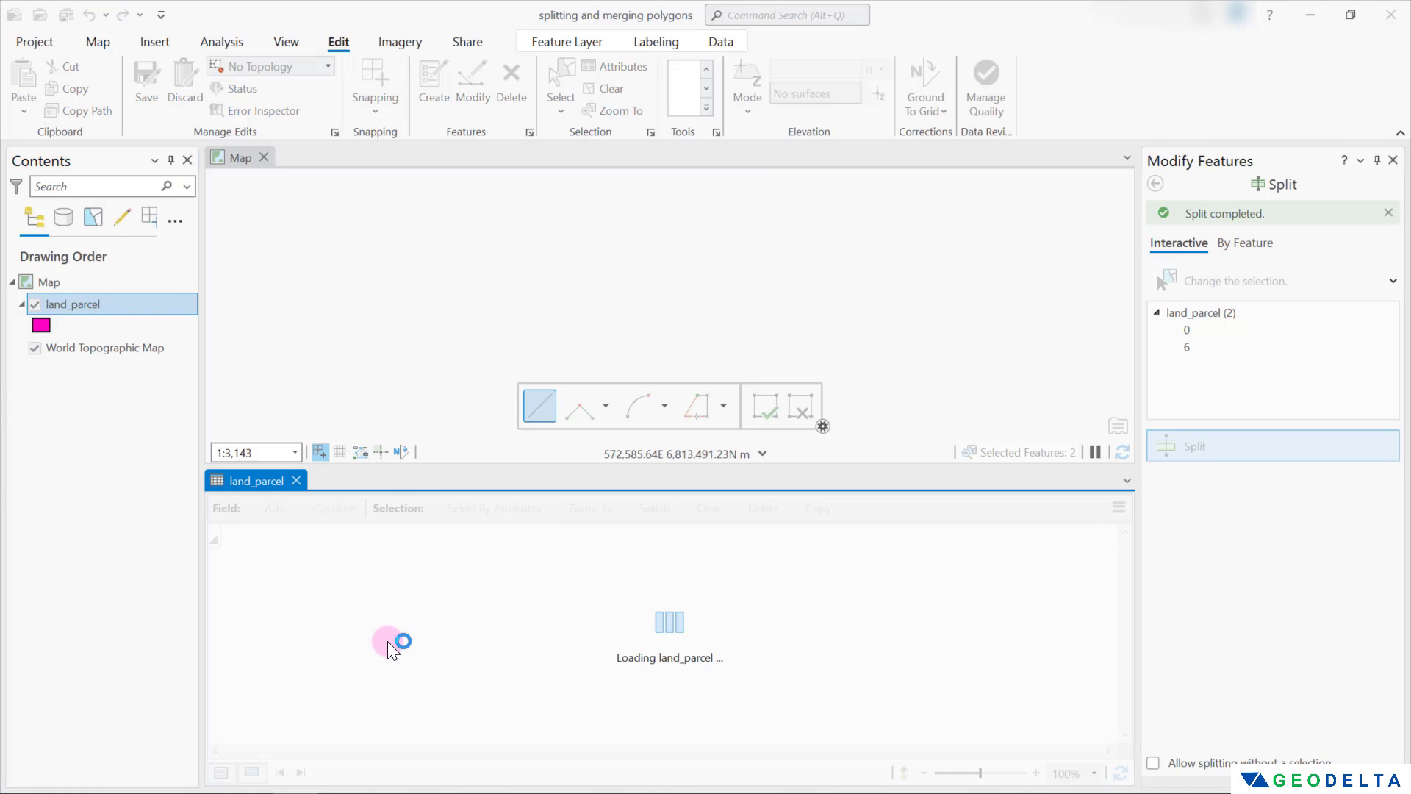
{"action": "left_click", "coordinate": [324, 601]}
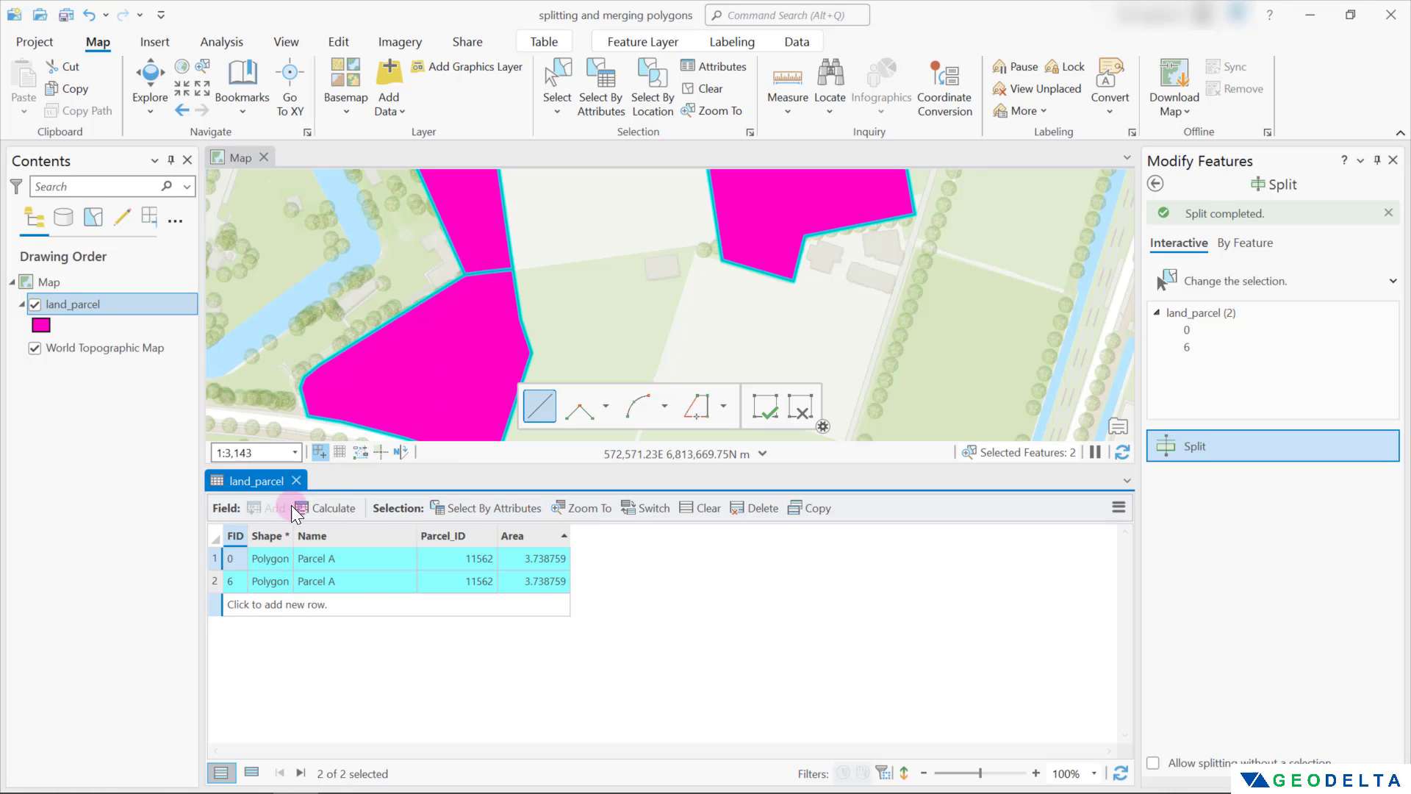
Step: Split the northern parcel with a line from the inner corner to the riverside edge
{"action": "left_click", "coordinate": [297, 481]}
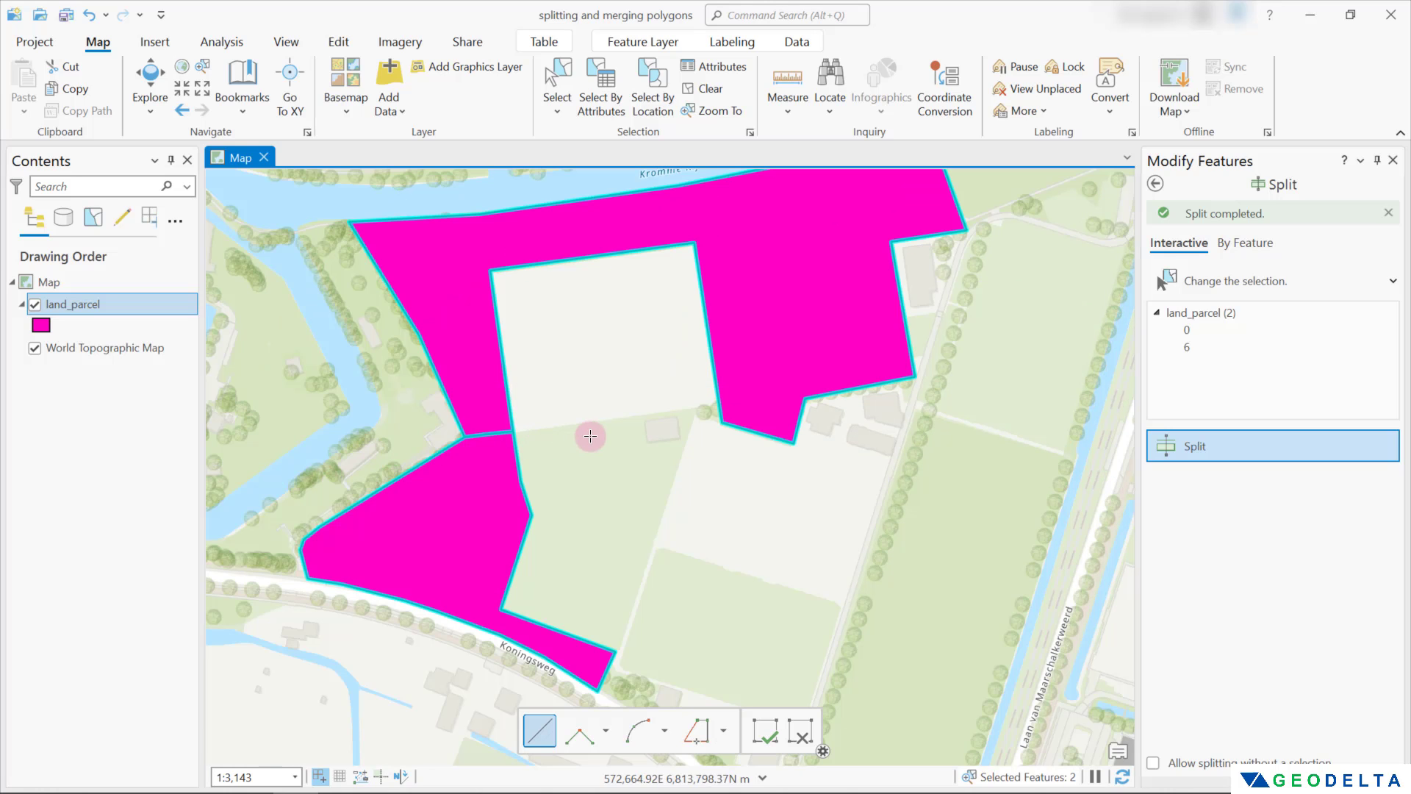
{"action": "left_click_drag", "start_coordinate": [677, 324], "coordinate": [658, 509]}
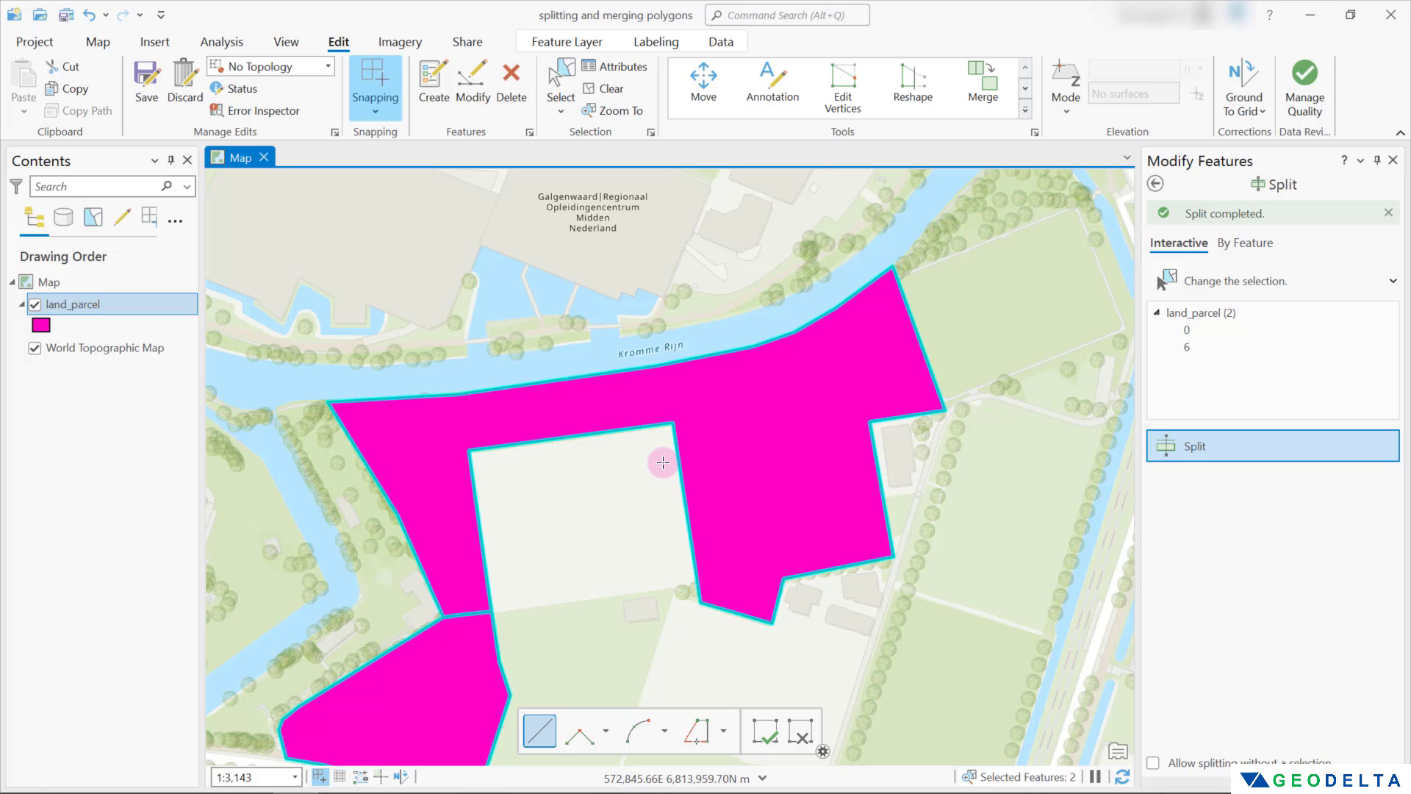
{"action": "scroll", "coordinate": [675, 423], "scroll_direction": "up", "scroll_amount": 3}
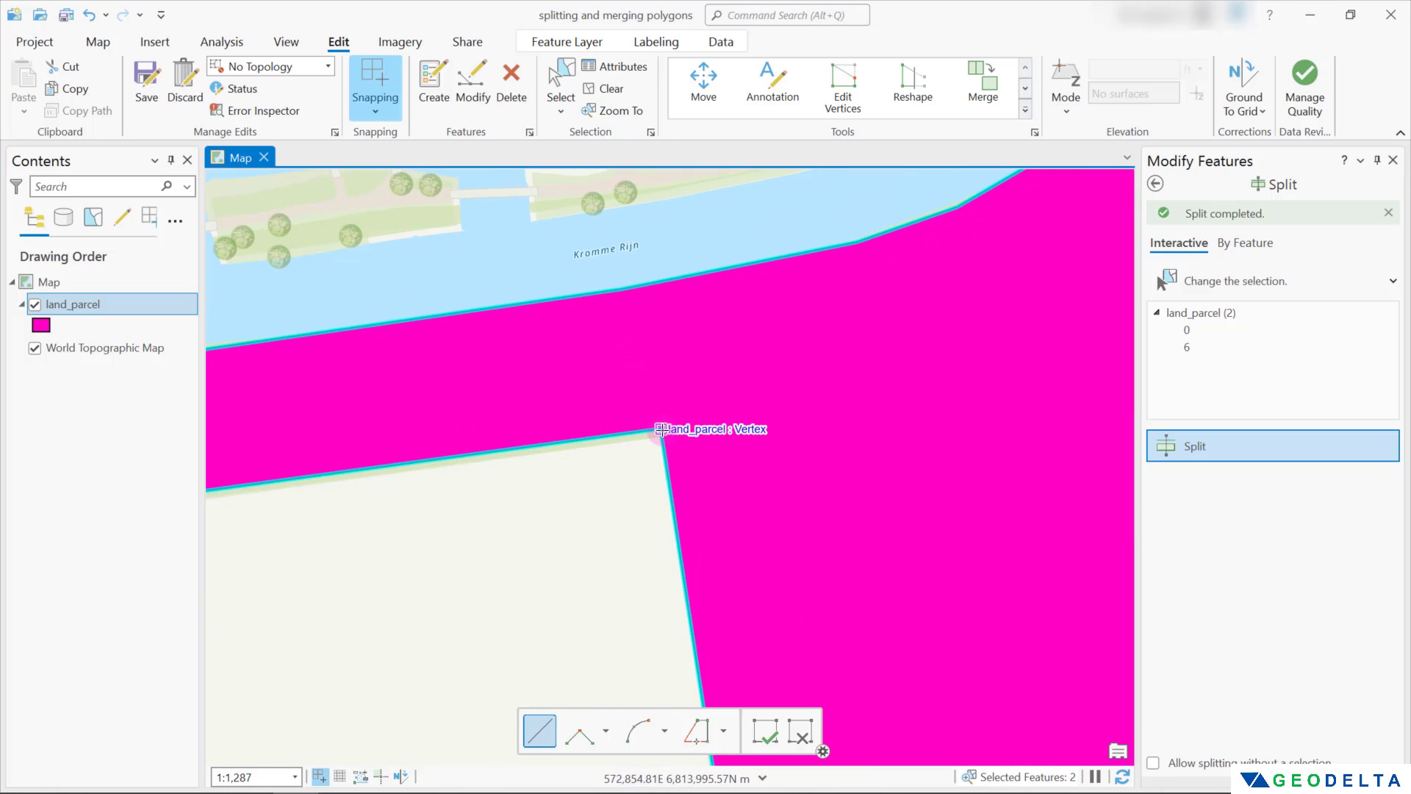
{"action": "left_click", "coordinate": [661, 429]}
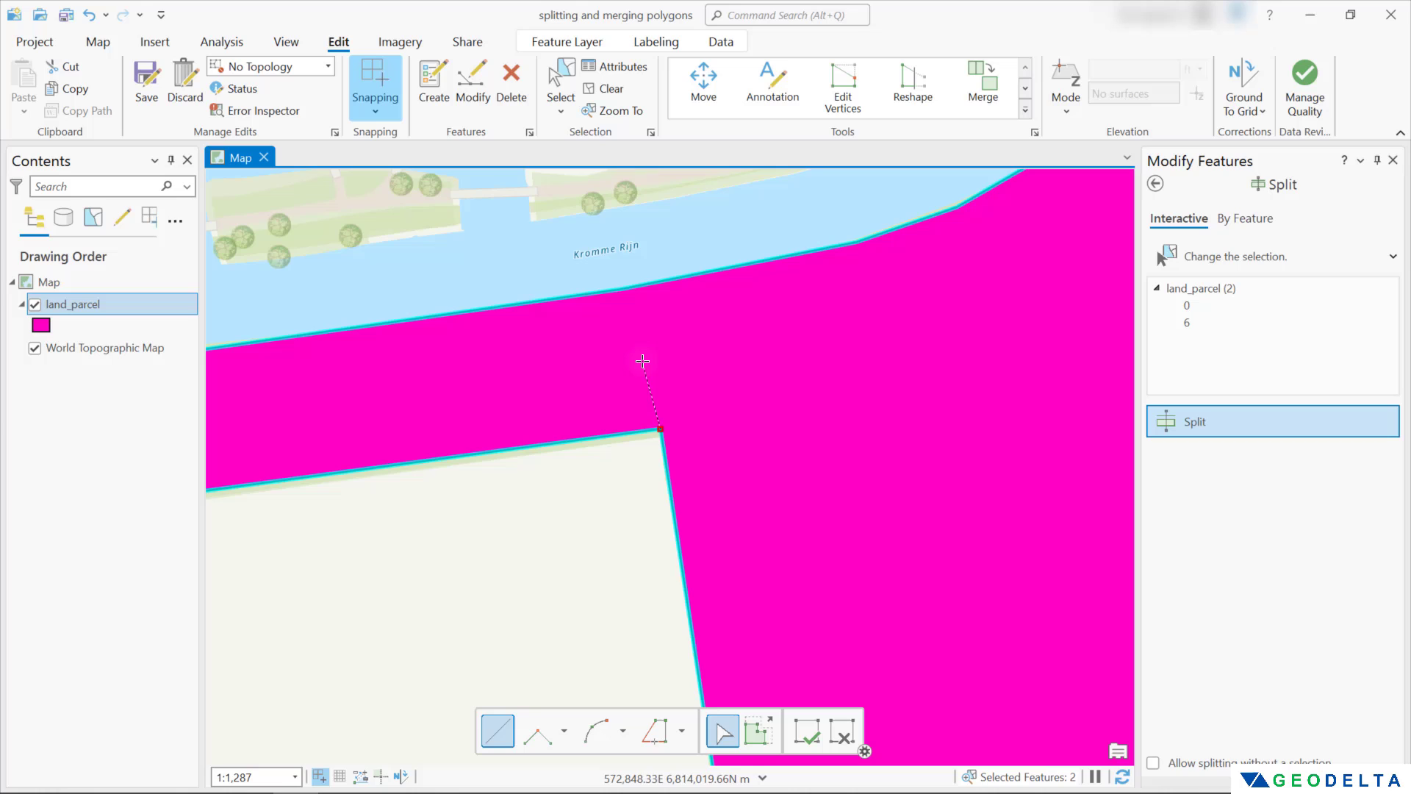
{"action": "double_click", "coordinate": [636, 286]}
{"action": "scroll", "coordinate": [656, 521], "scroll_direction": "down", "scroll_amount": 6}
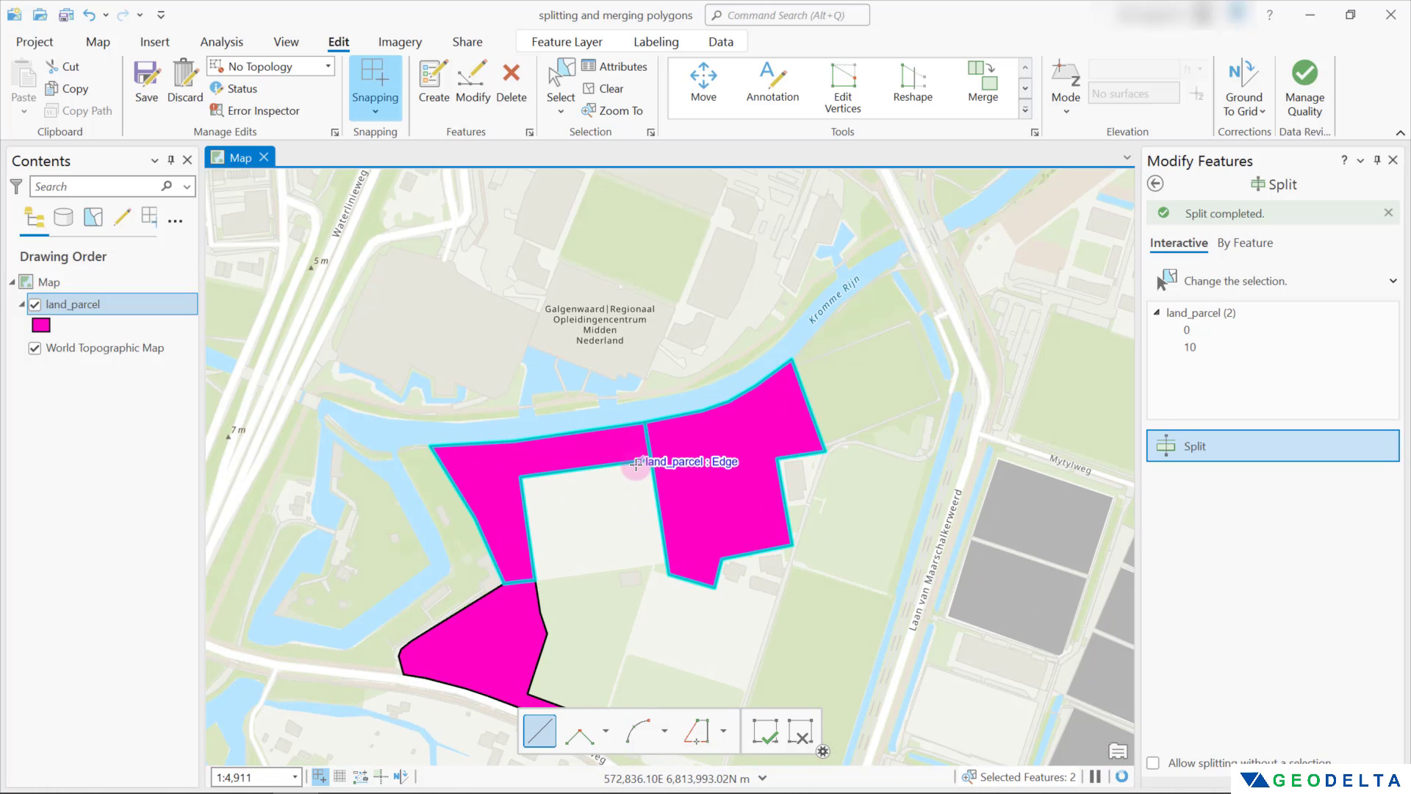
{"action": "scroll", "coordinate": [588, 547], "scroll_direction": "up", "scroll_amount": 1}
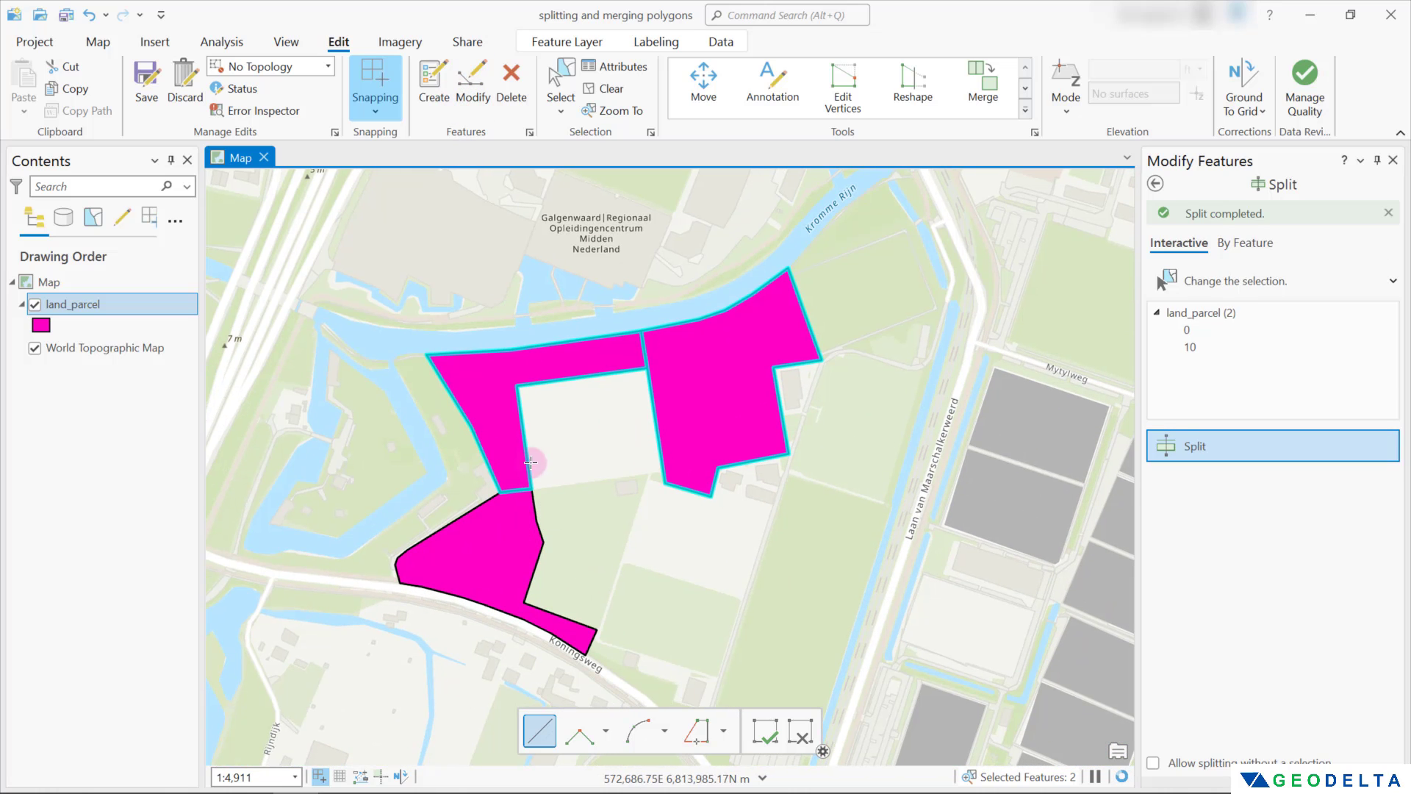
Step: Use Select to pick the lower, upper-left and upper-right pieces individually as separate features
{"action": "left_click", "coordinate": [560, 87]}
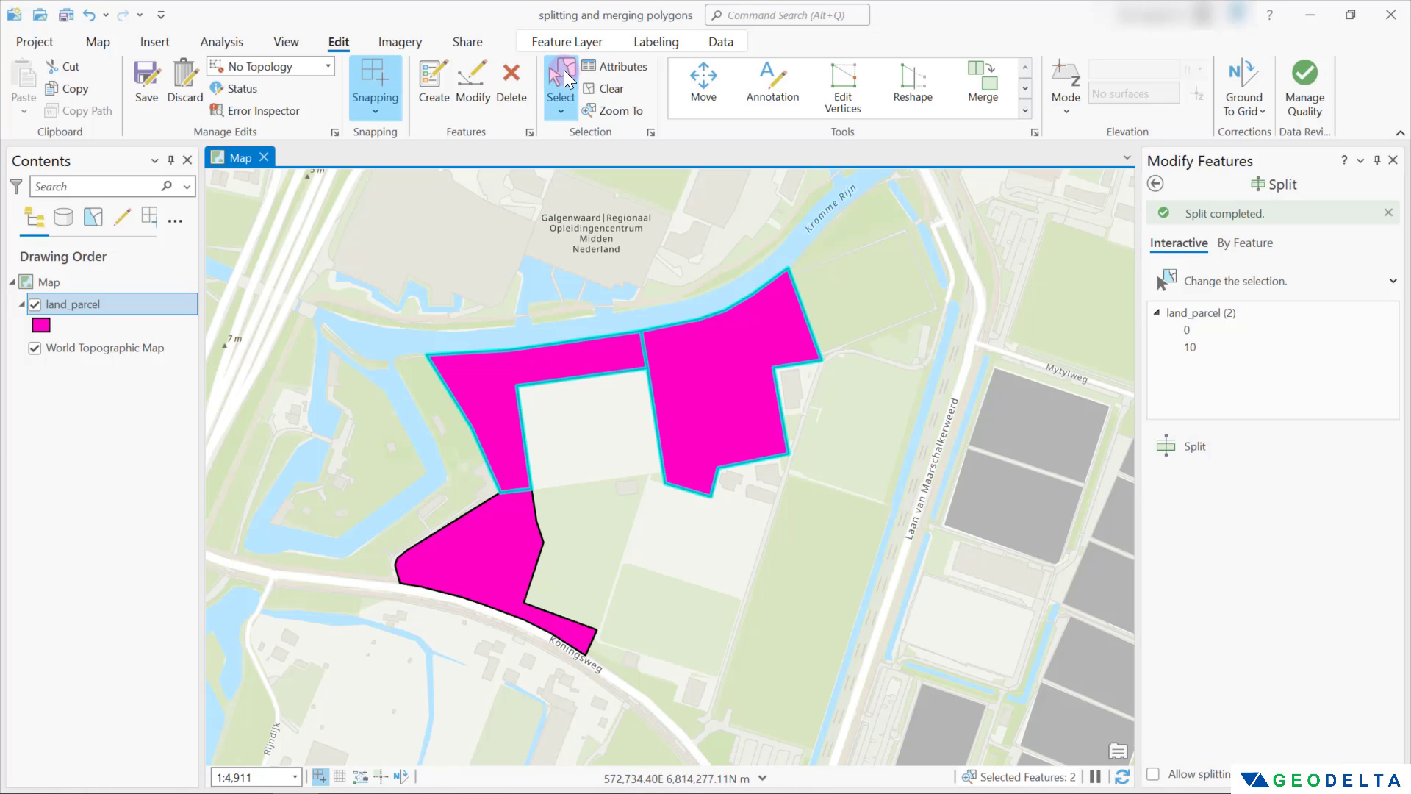
{"action": "left_click", "coordinate": [512, 565]}
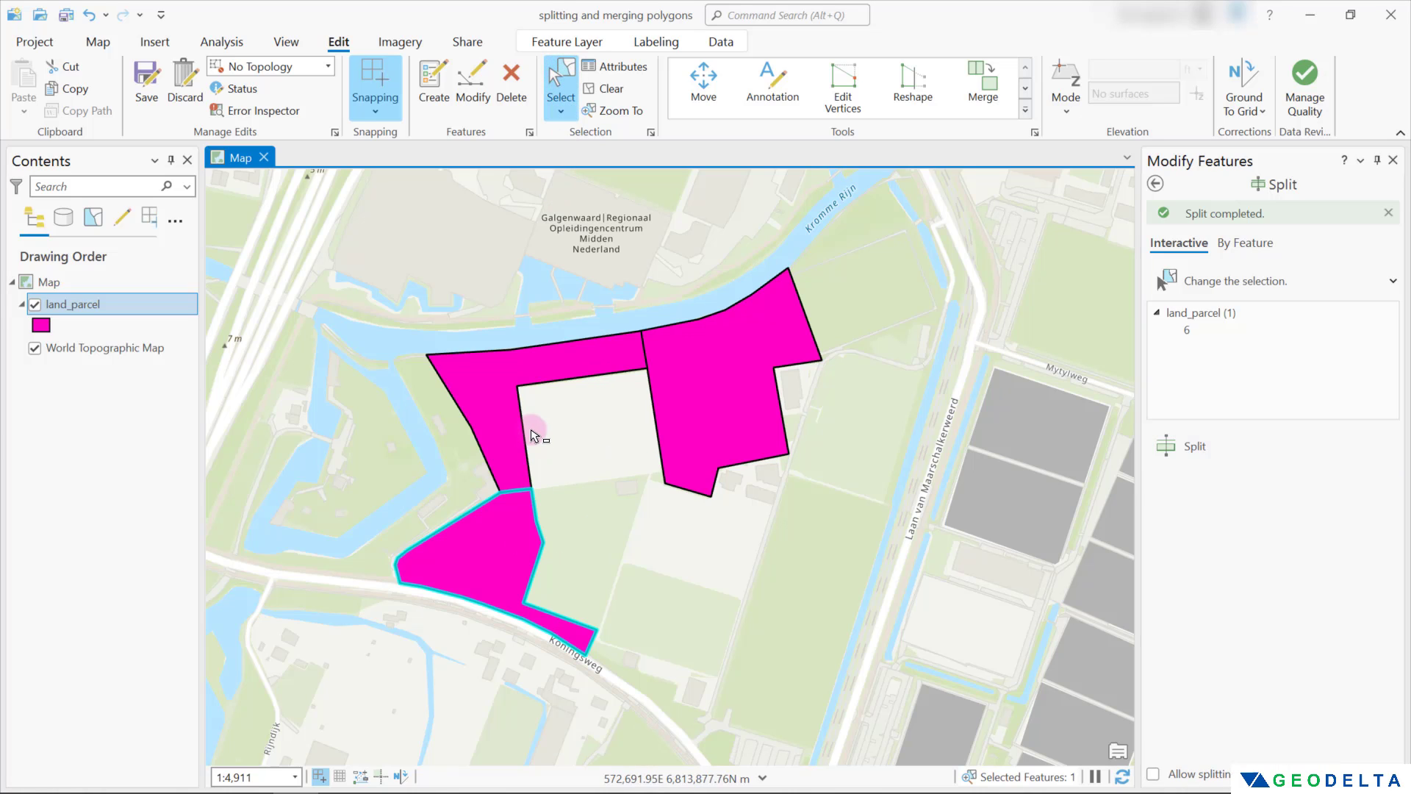
{"action": "left_click", "coordinate": [503, 393]}
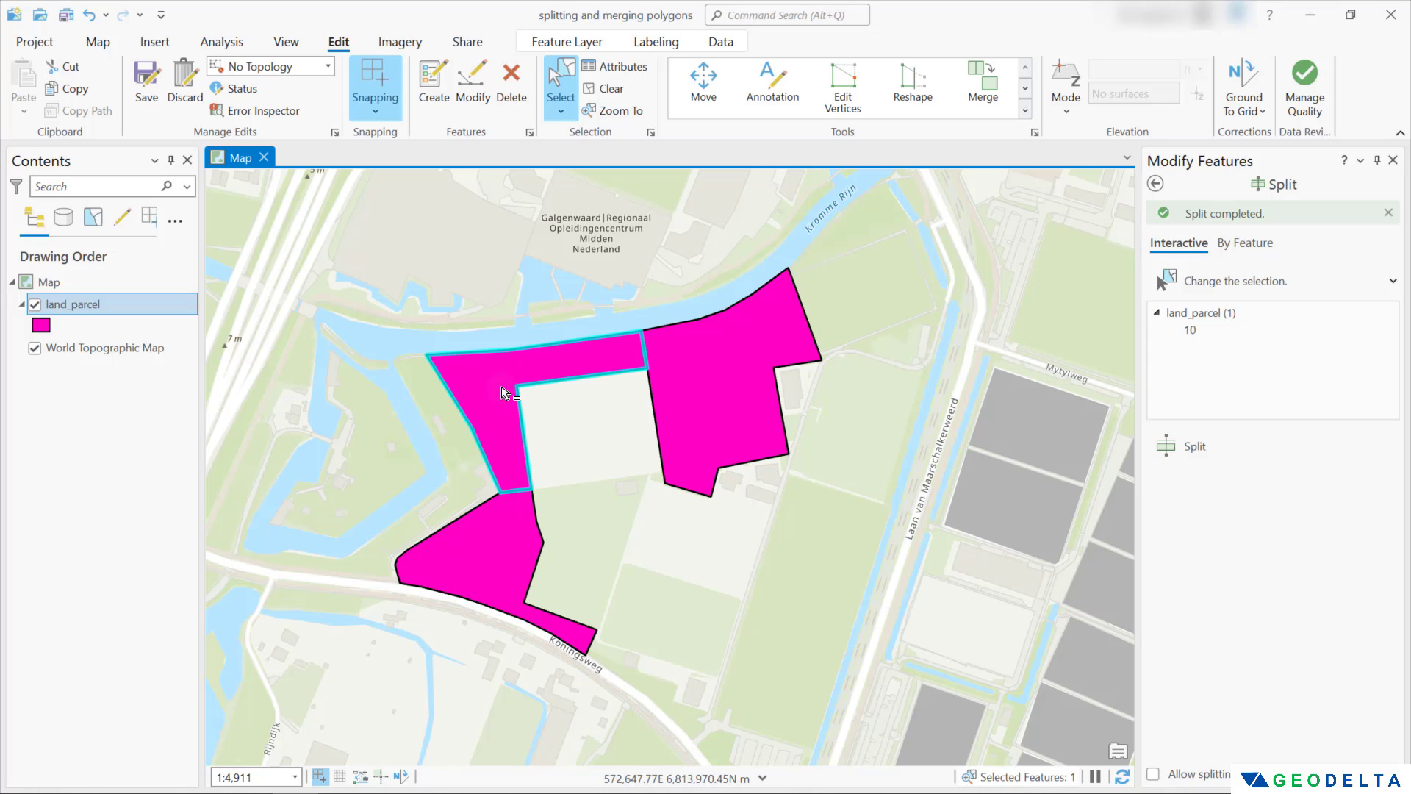
{"action": "left_click", "coordinate": [713, 360]}
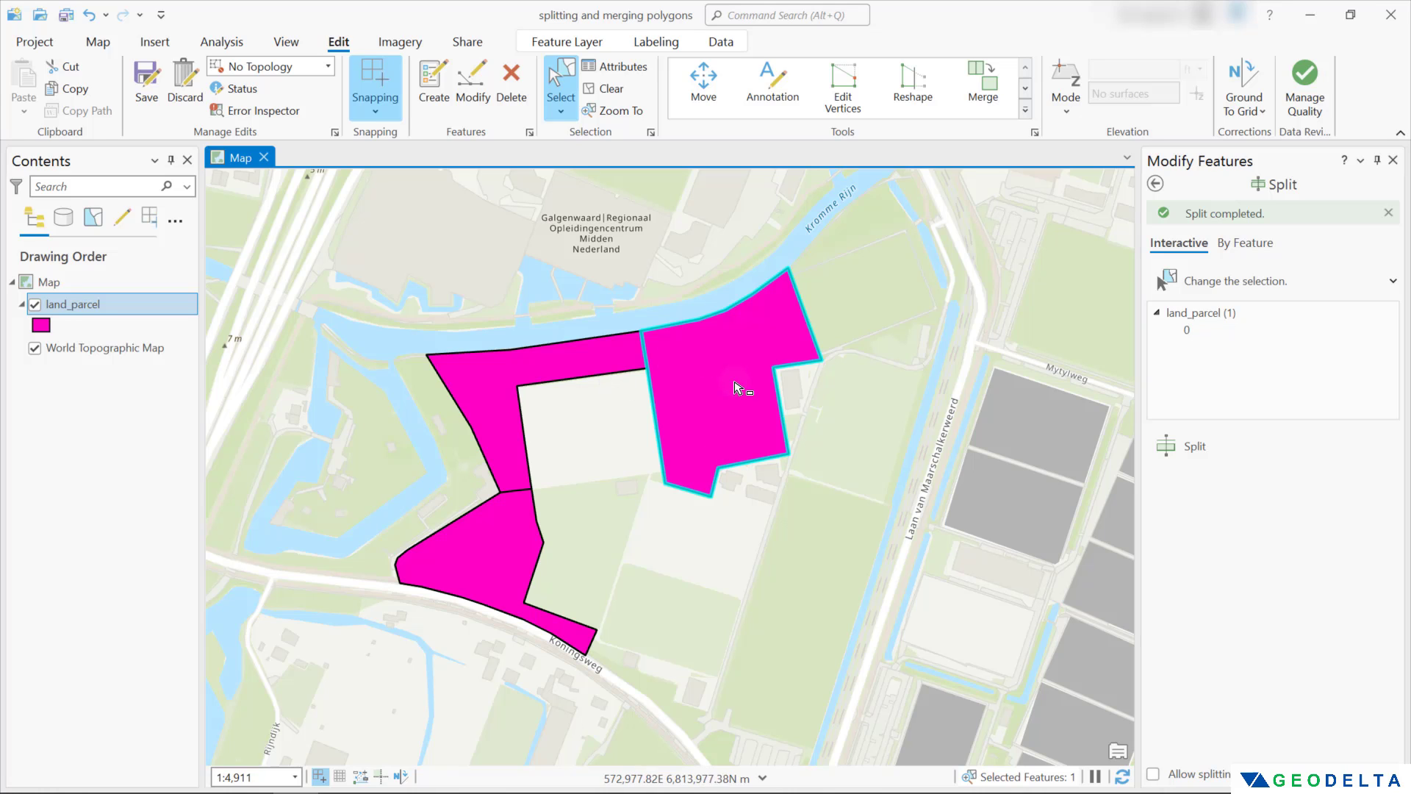
{"action": "left_click_drag", "start_coordinate": [718, 390], "coordinate": [714, 339]}
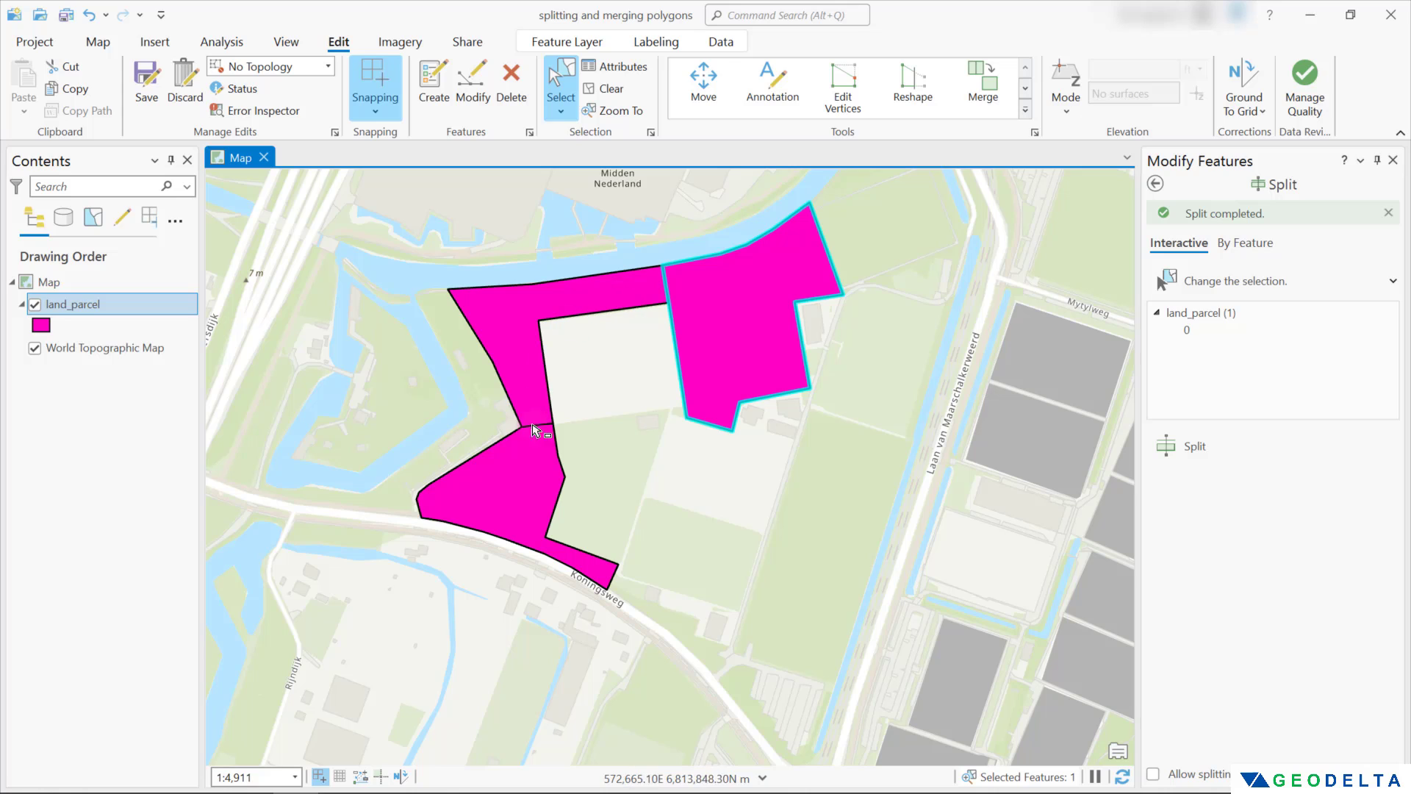
{"action": "left_click", "coordinate": [579, 490]}
{"action": "left_click", "coordinate": [93, 286]}
Step: Open the land_parcel attribute table and select the lower and upper-left pieces on the map
{"action": "right_click", "coordinate": [93, 304]}
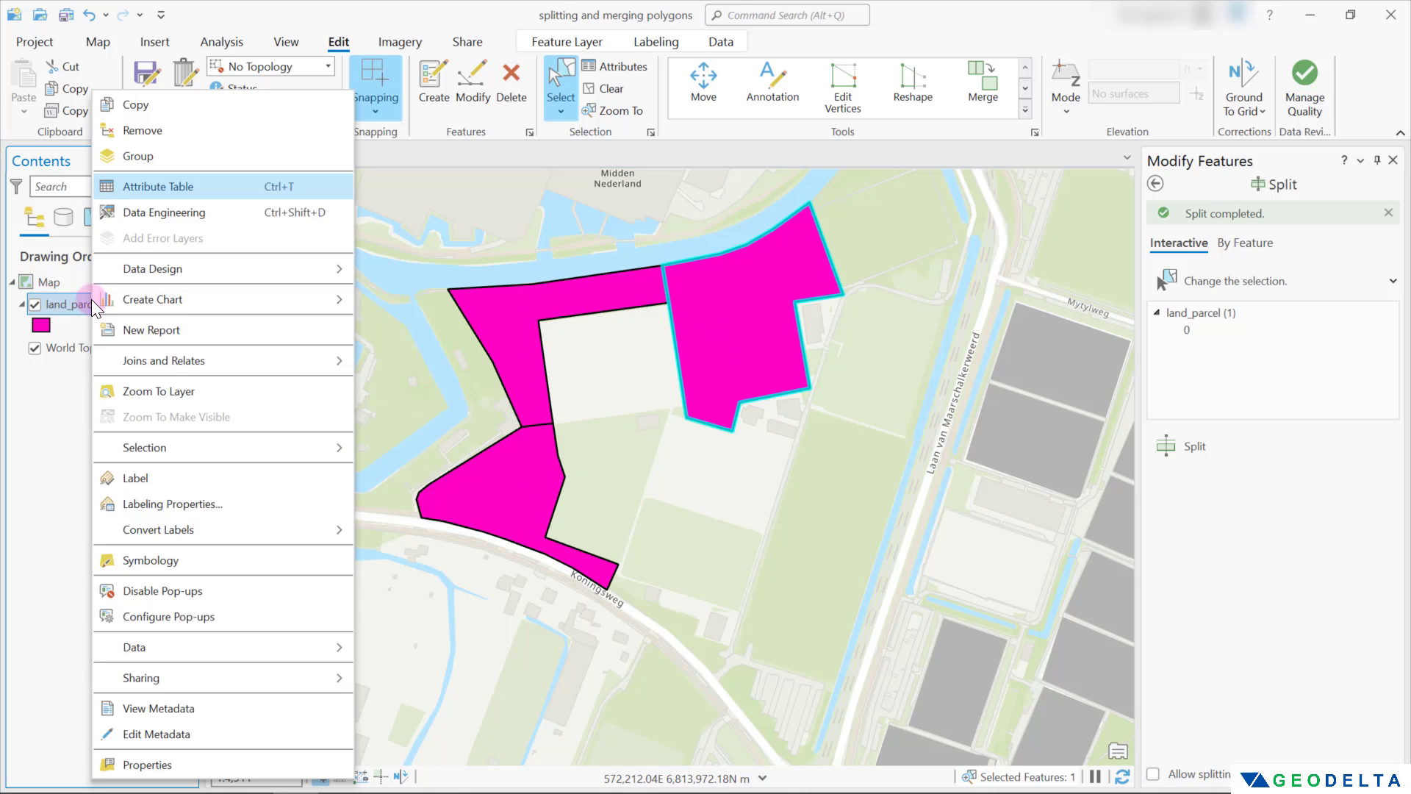
{"action": "left_click", "coordinate": [163, 186]}
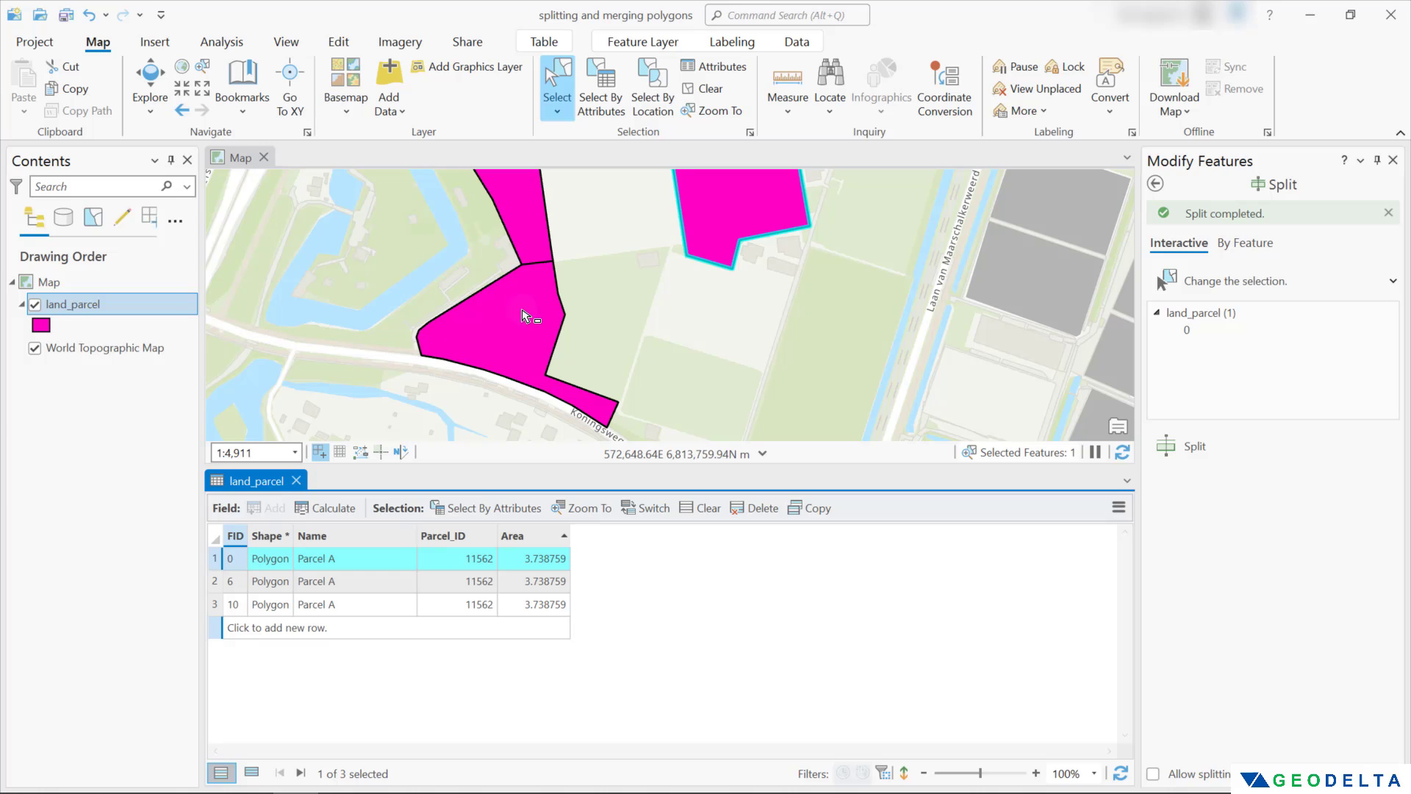
{"action": "left_click", "coordinate": [531, 317]}
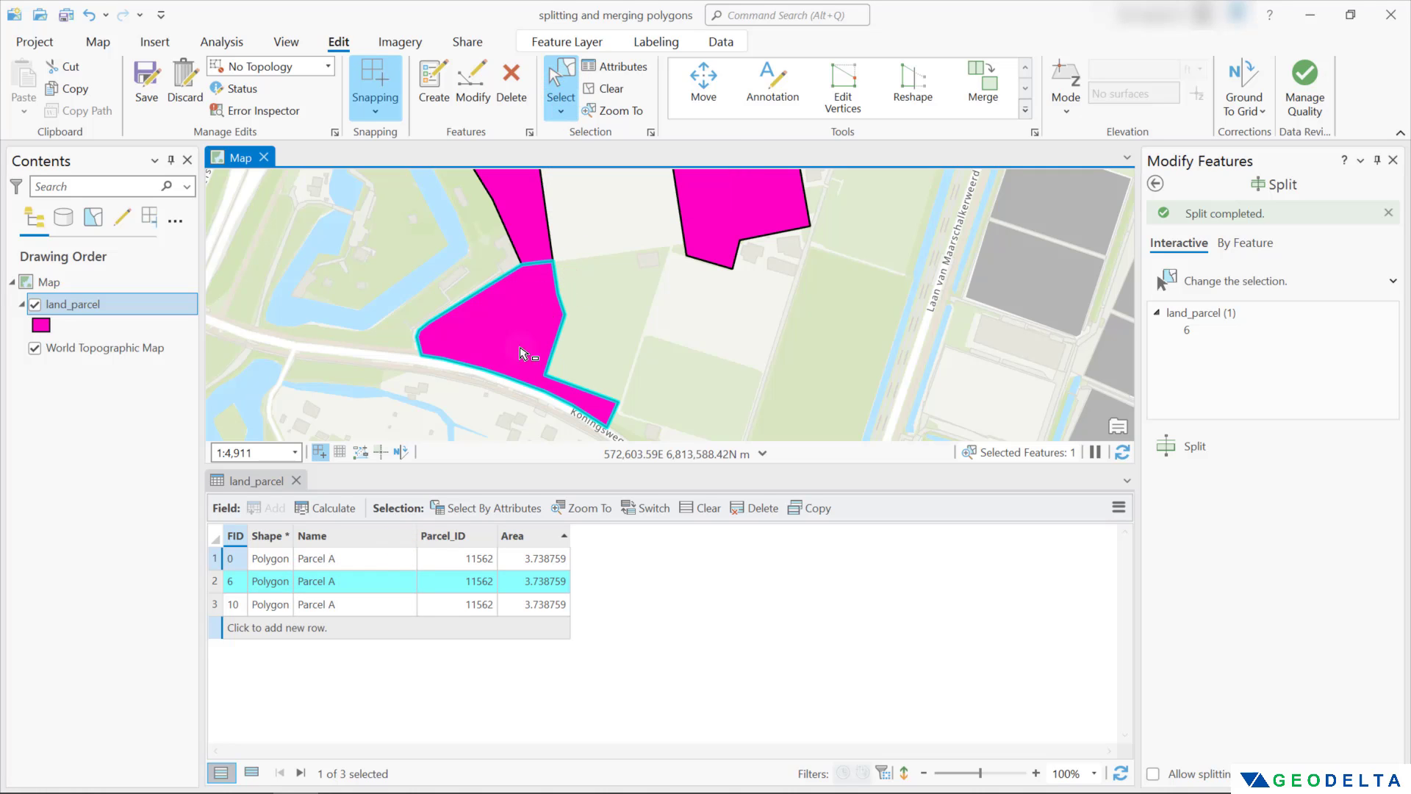
{"action": "left_click", "coordinate": [542, 230]}
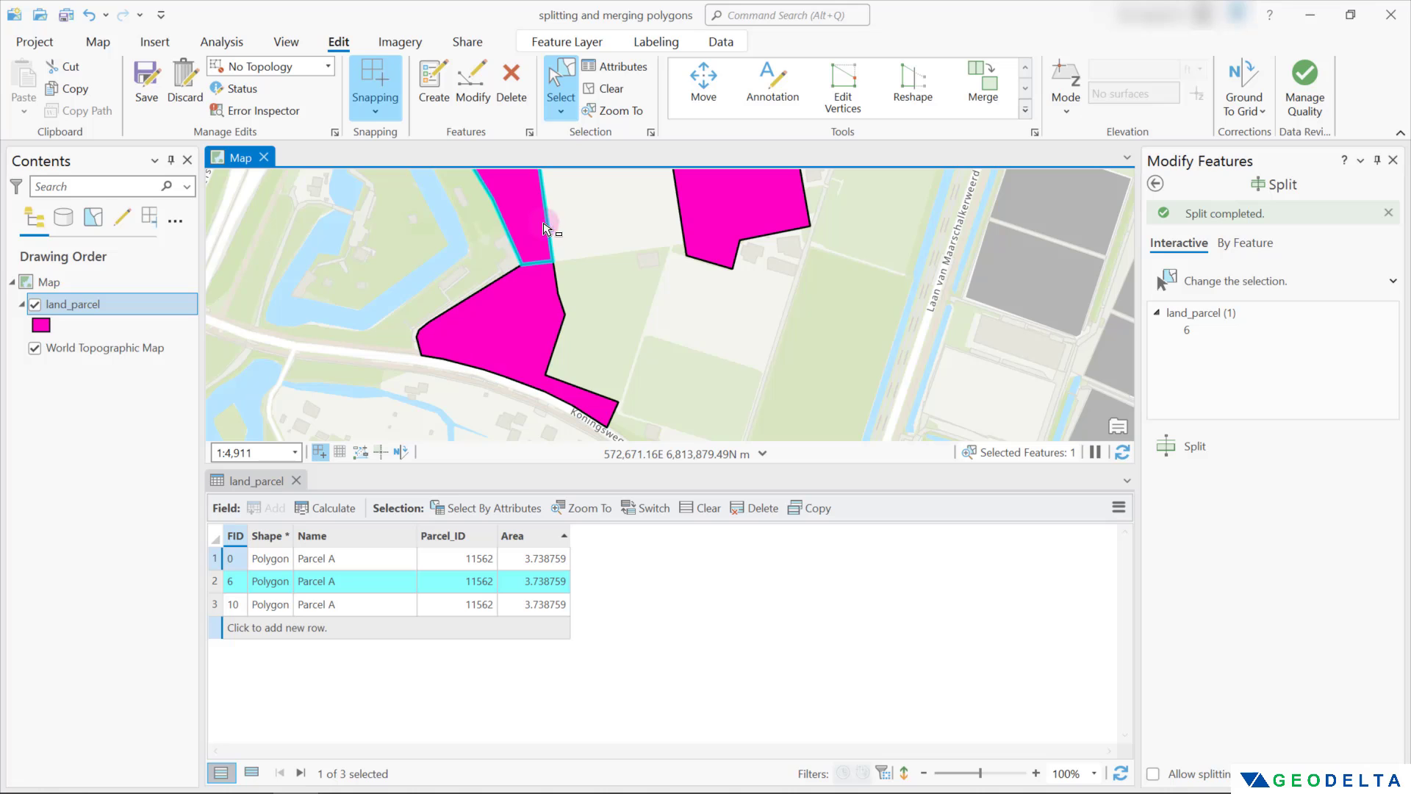
{"action": "left_click", "coordinate": [526, 328]}
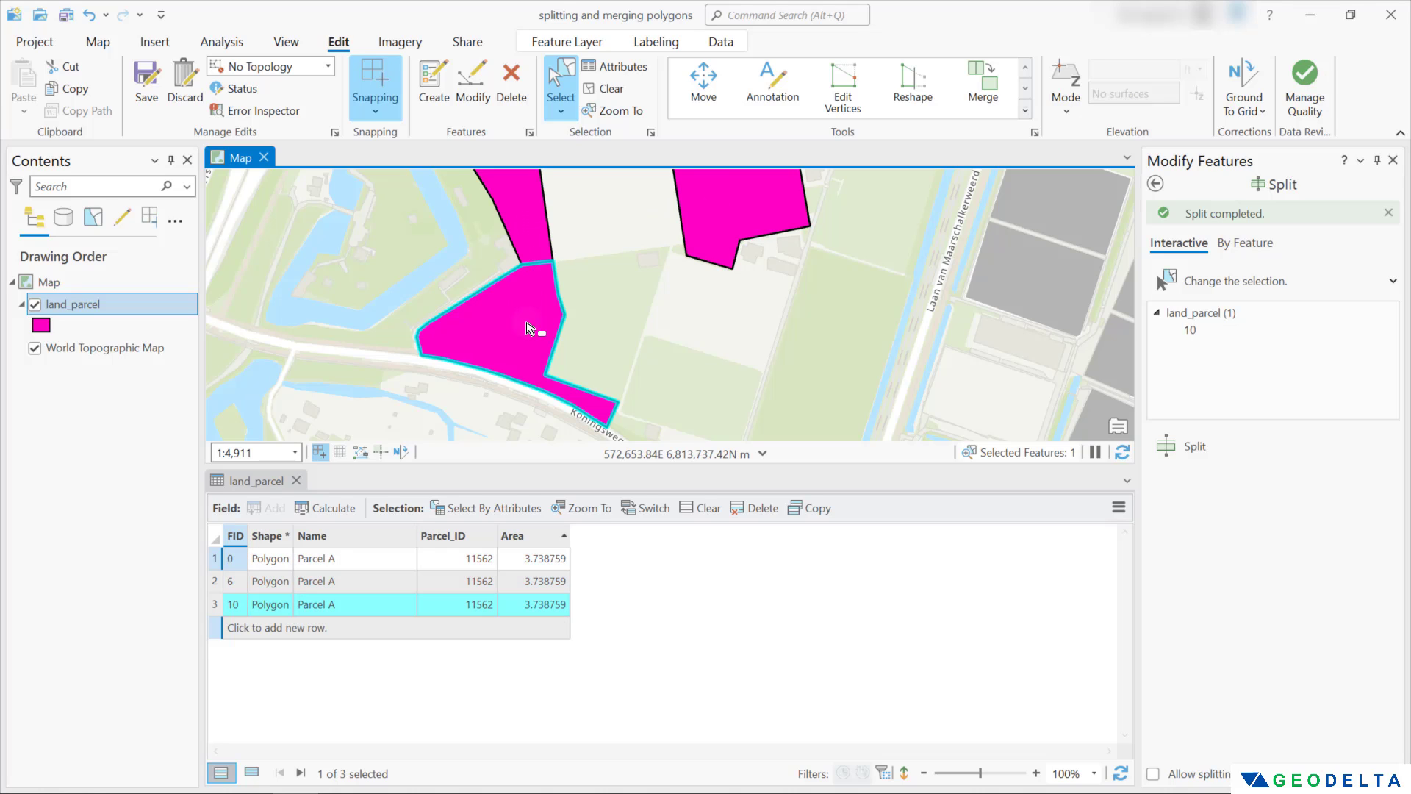
Step: Match the table rows to the map: FID 6 is the lower piece, FID 10 the upper-left
{"action": "left_click", "coordinate": [234, 584]}
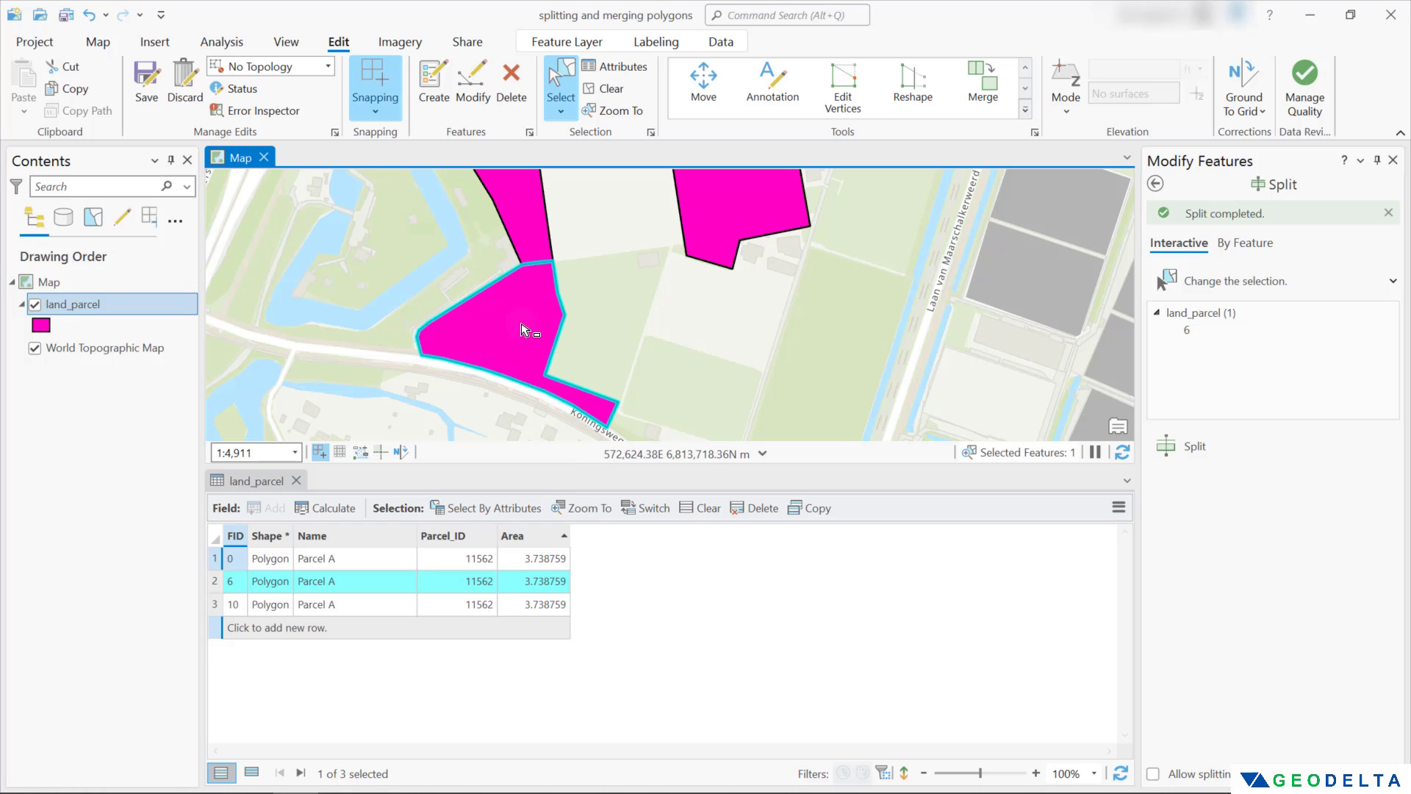
{"action": "left_click", "coordinate": [334, 582]}
{"action": "left_click", "coordinate": [486, 587]}
{"action": "left_click", "coordinate": [540, 581]}
{"action": "left_click", "coordinate": [501, 241]}
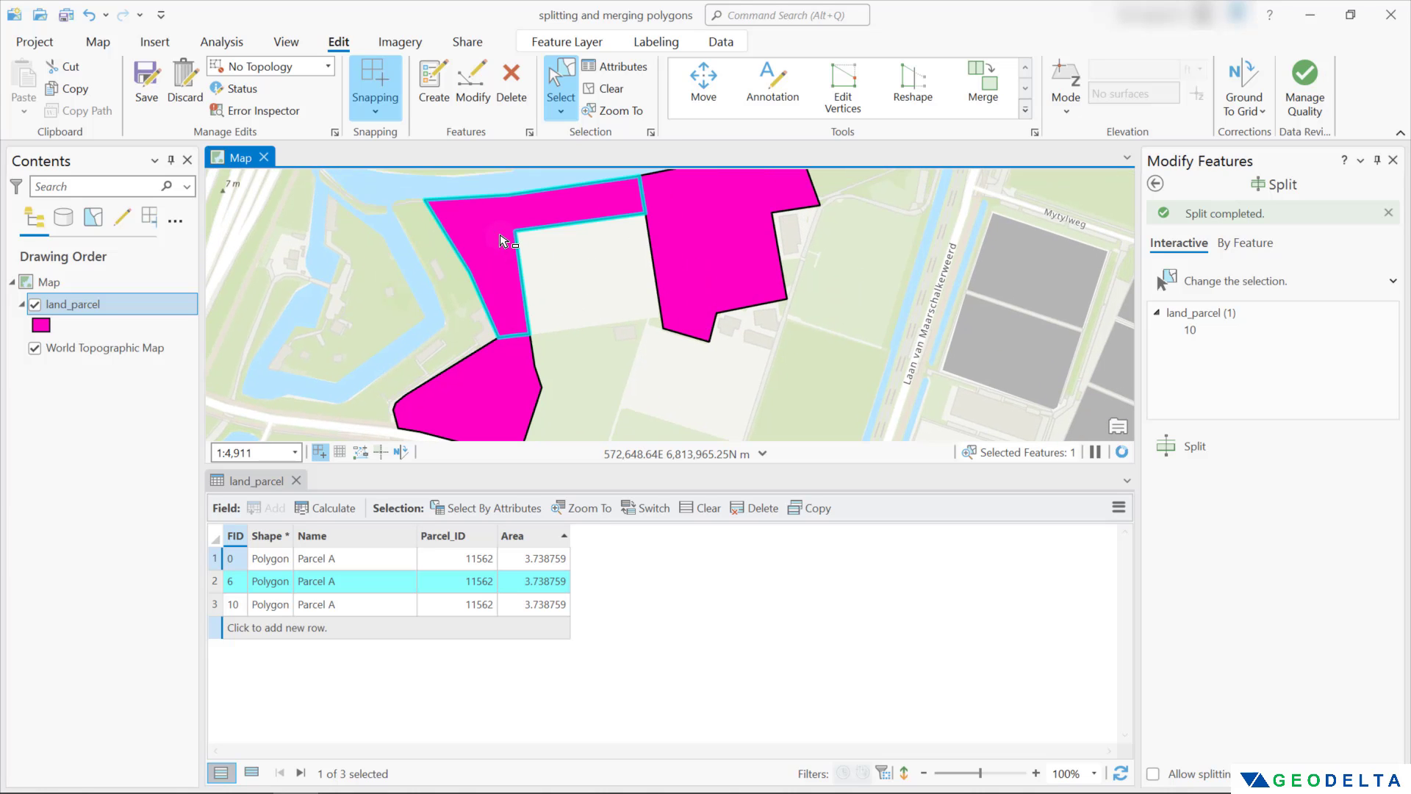
{"action": "left_click", "coordinate": [338, 604]}
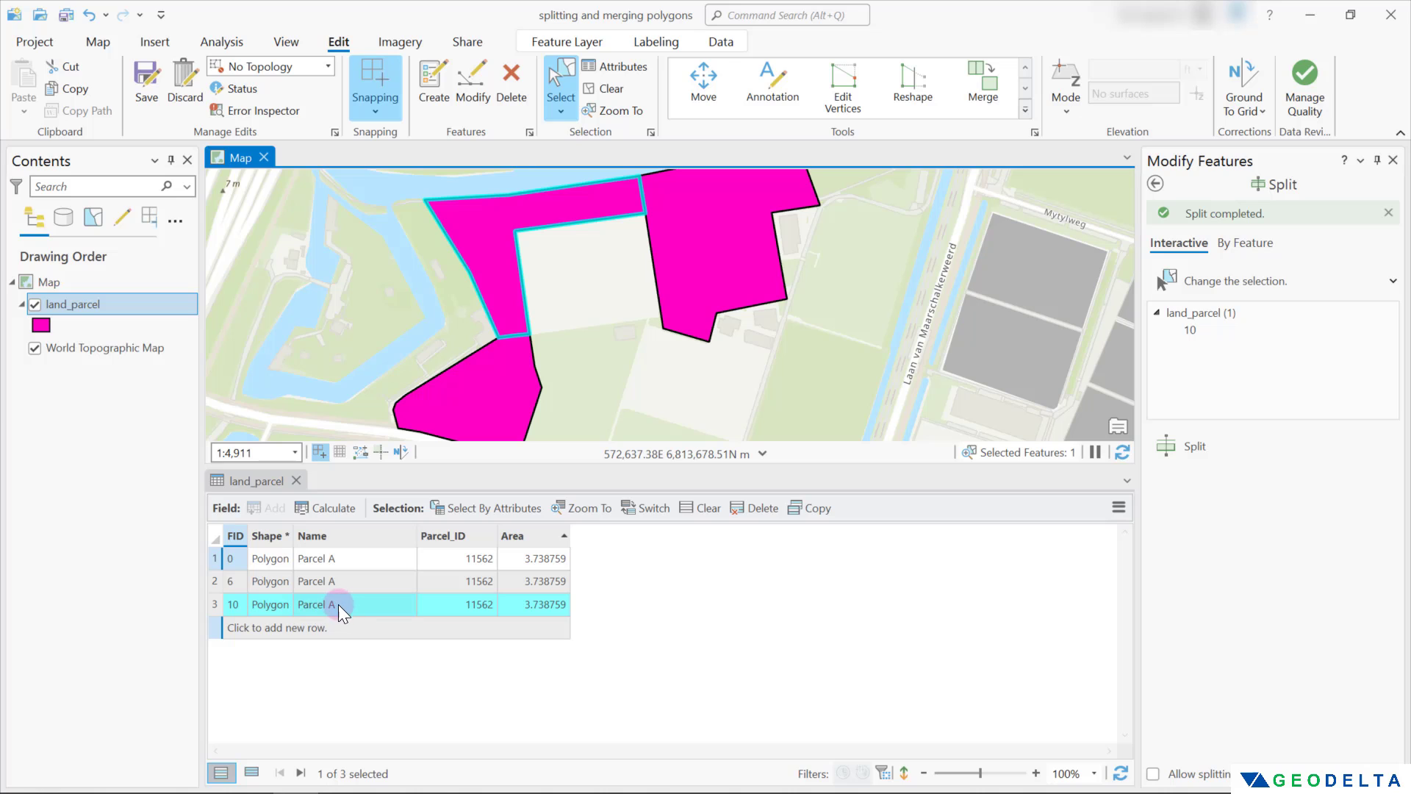
Step: Rename FID 10 to Parcel B with Parcel_ID 11563
{"action": "double_click", "coordinate": [333, 602]}
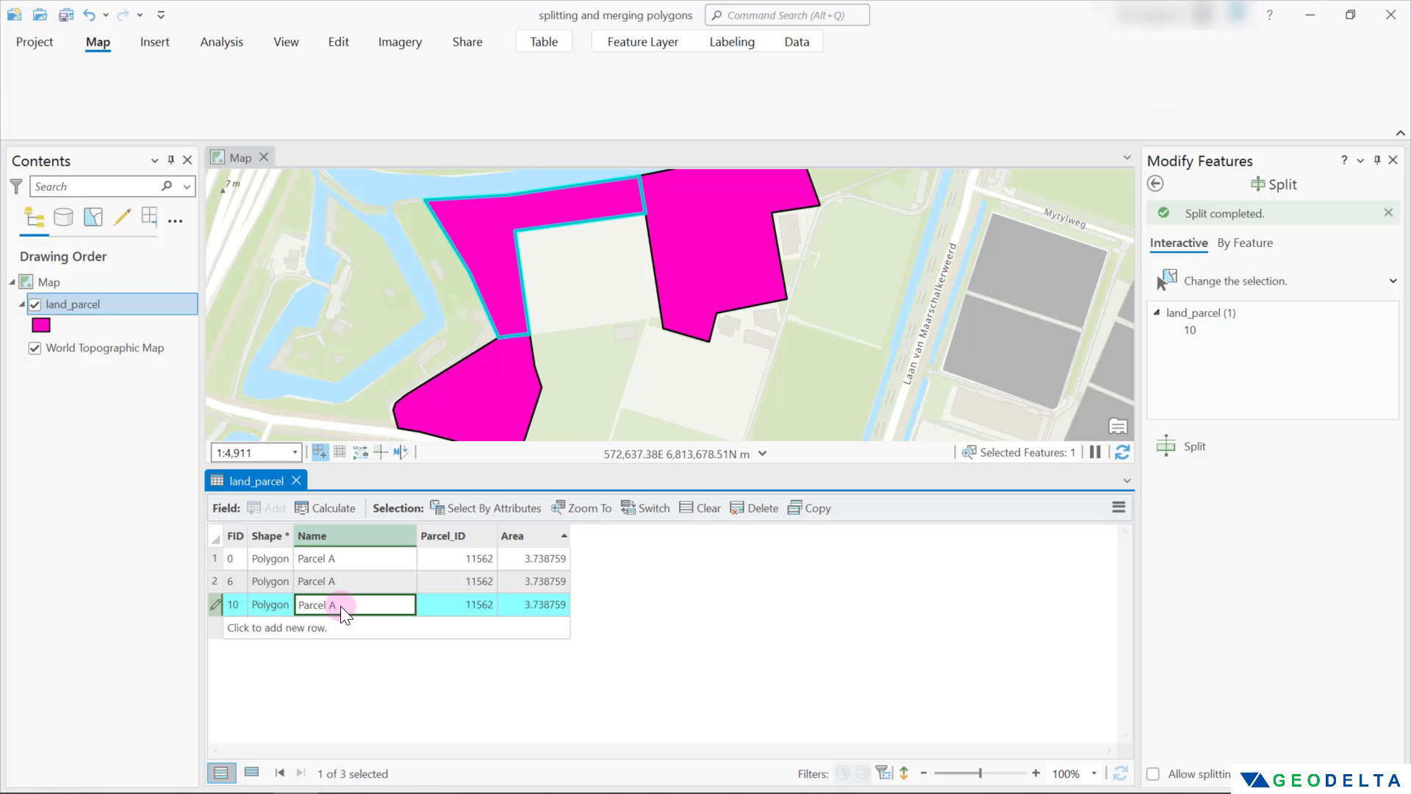
{"action": "type", "text": "B"}
{"action": "left_click", "coordinate": [476, 603]}
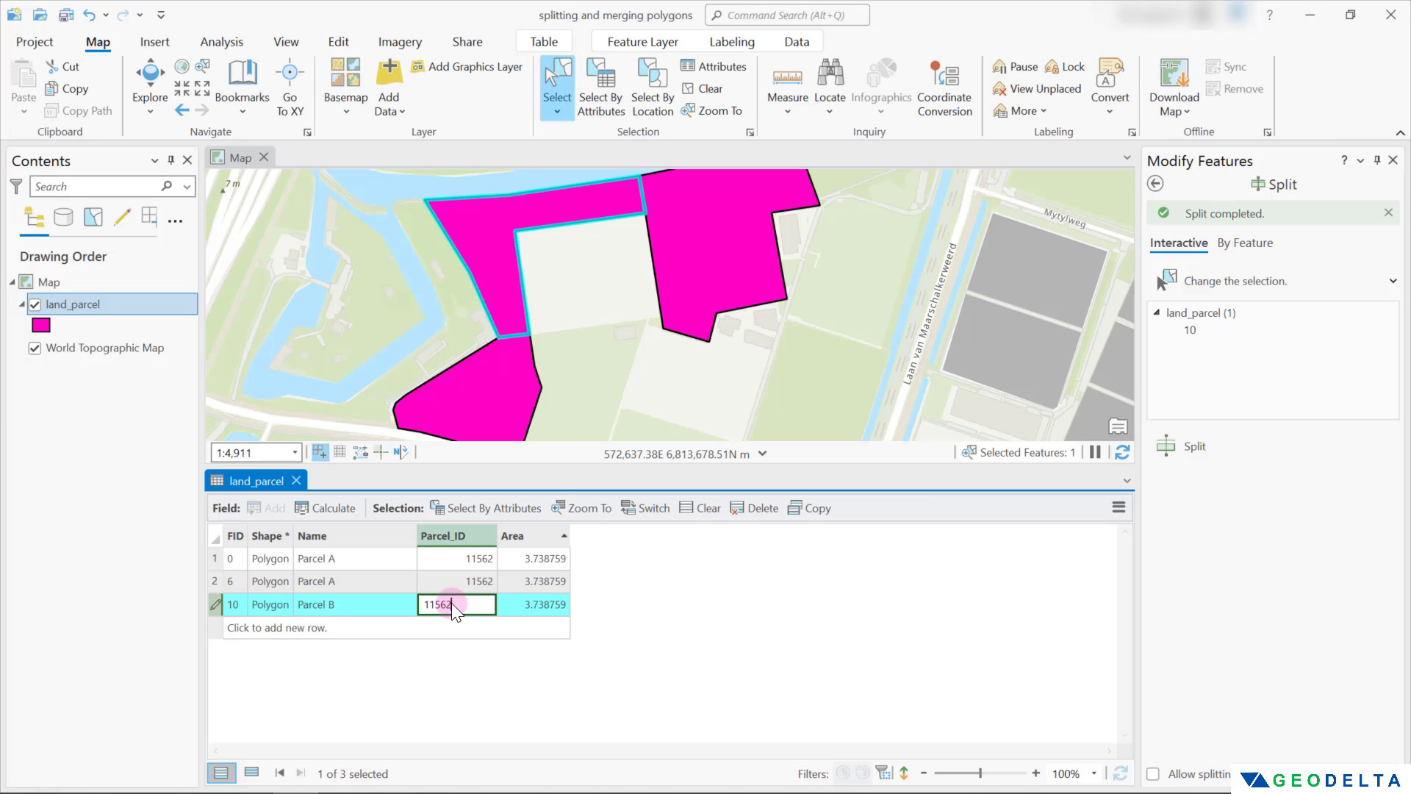
{"action": "mouse_move", "coordinate": [446, 604]}
{"action": "left_mouse_down"}
{"action": "mouse_move", "coordinate": [465, 618]}
{"action": "mouse_move", "coordinate": [473, 605]}
{"action": "left_mouse_up"}
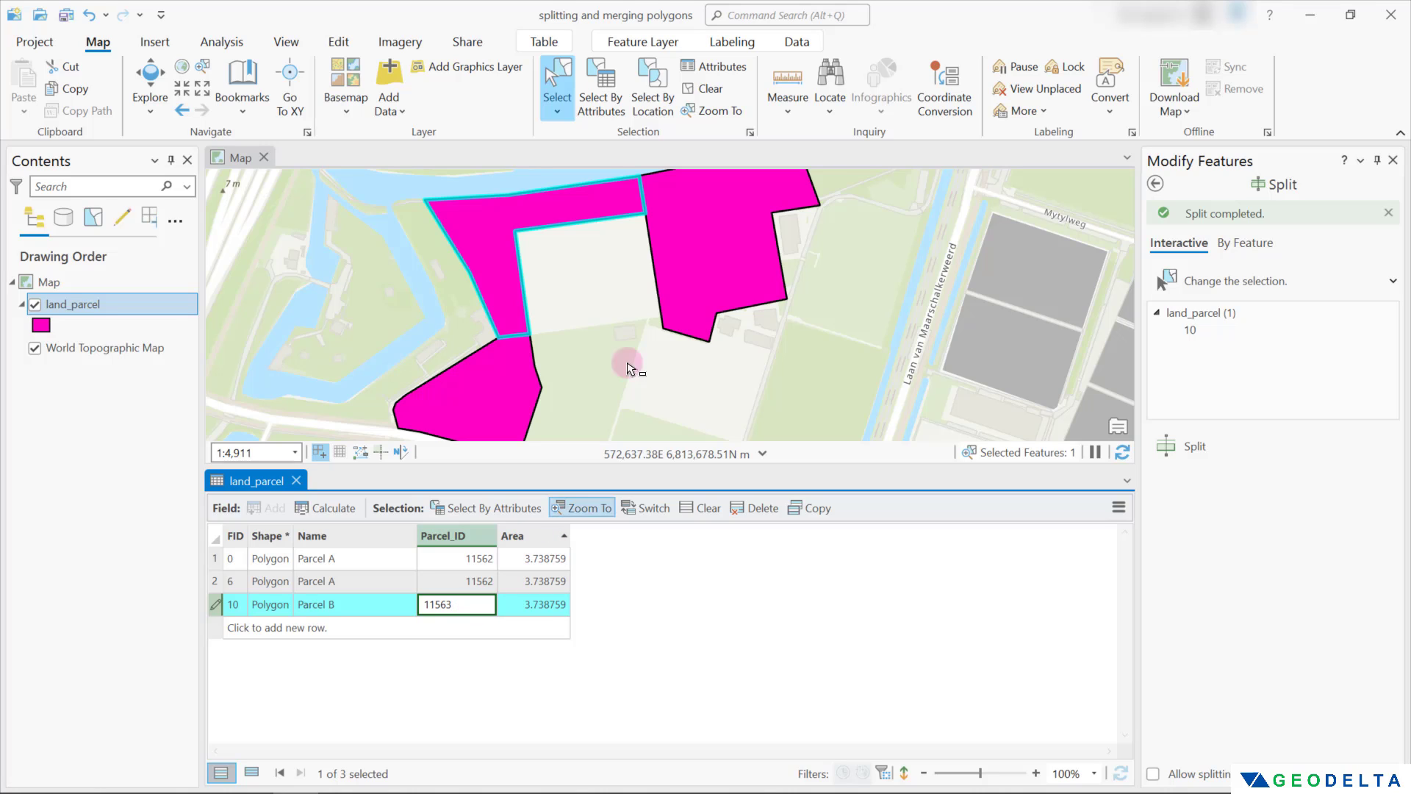
{"action": "left_click", "coordinate": [704, 259]}
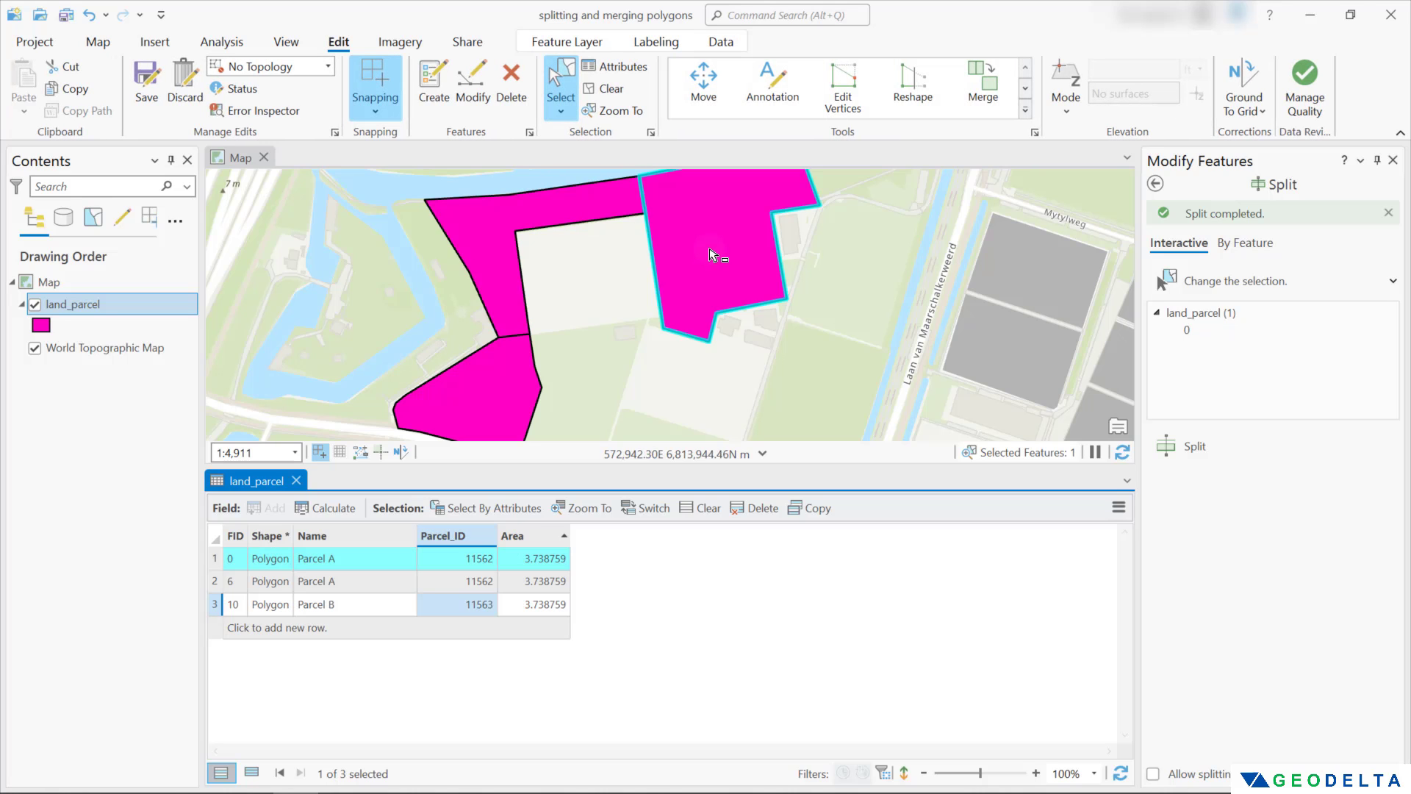
Step: Rename FID 0 to Parcel C with Parcel_ID 11564, then clear the selection
{"action": "double_click", "coordinate": [338, 558]}
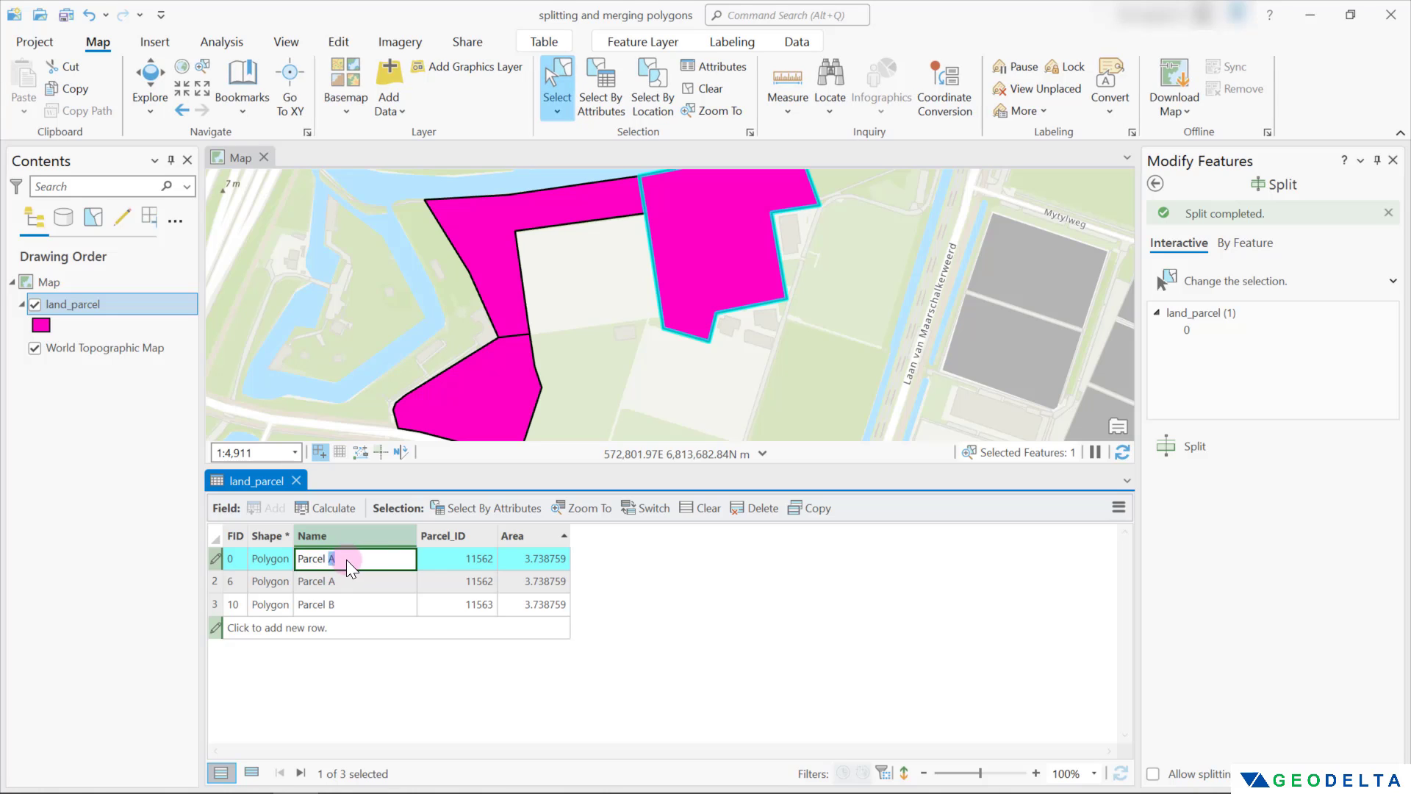
{"action": "double_click", "coordinate": [470, 558]}
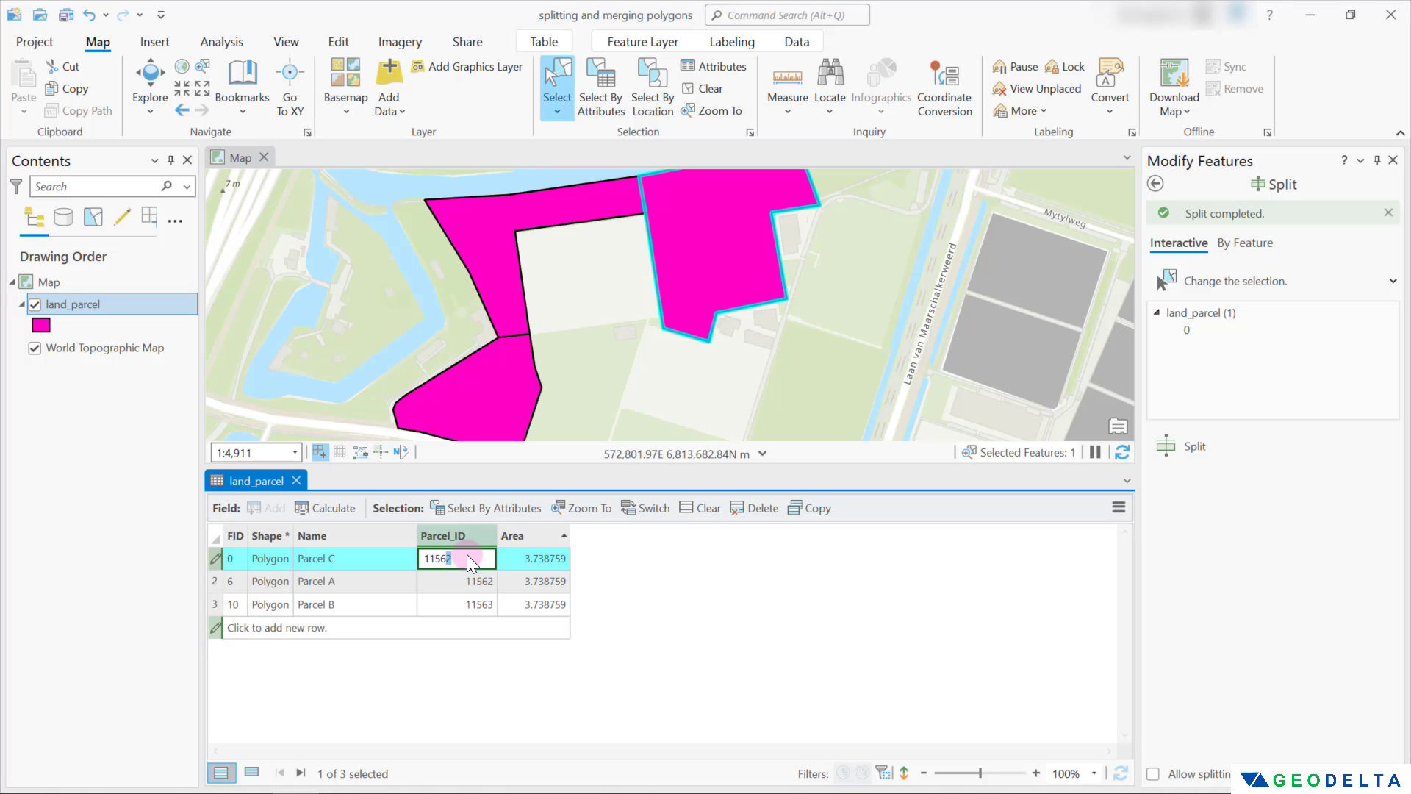
{"action": "type", "text": "4"}
{"action": "left_click", "coordinate": [527, 533]}
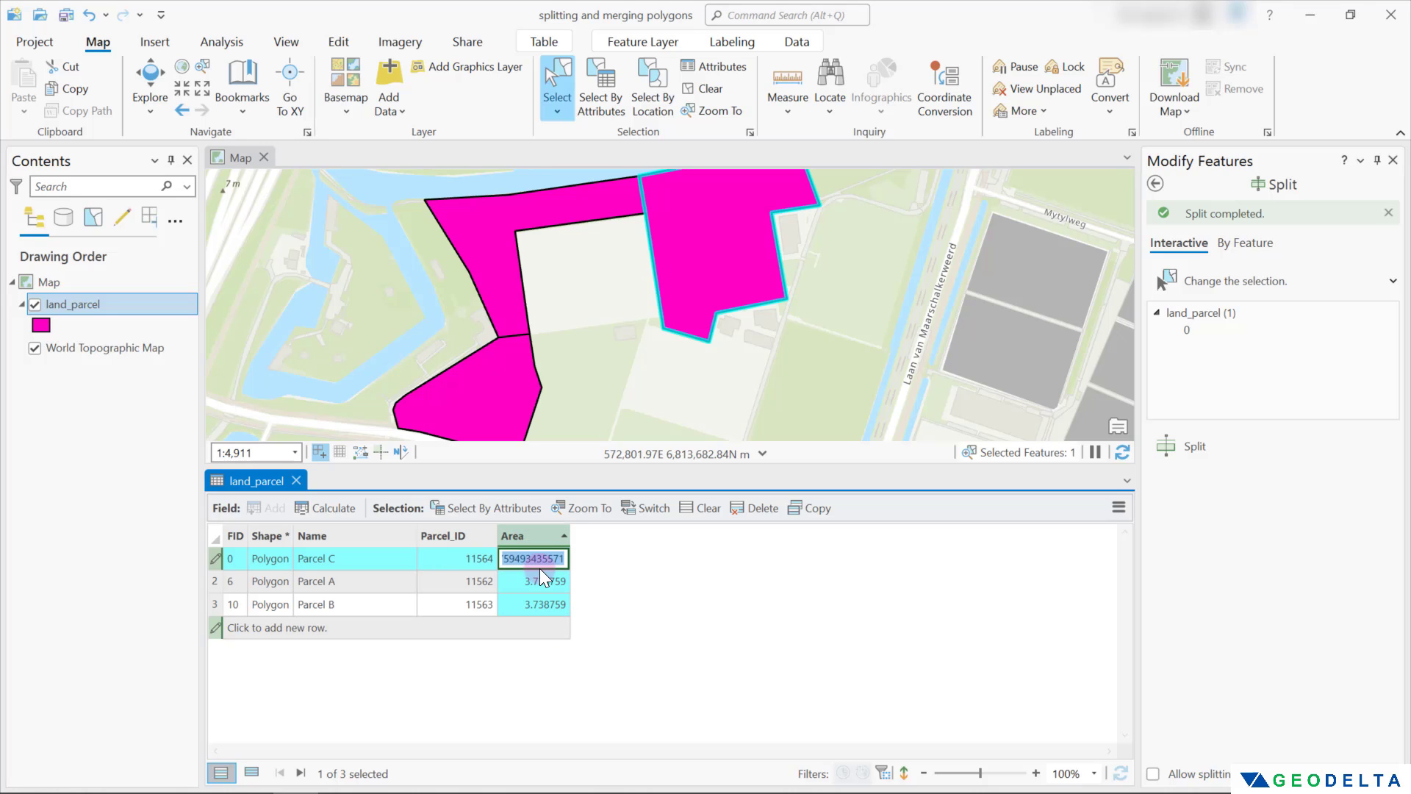
{"action": "left_click", "coordinate": [715, 87]}
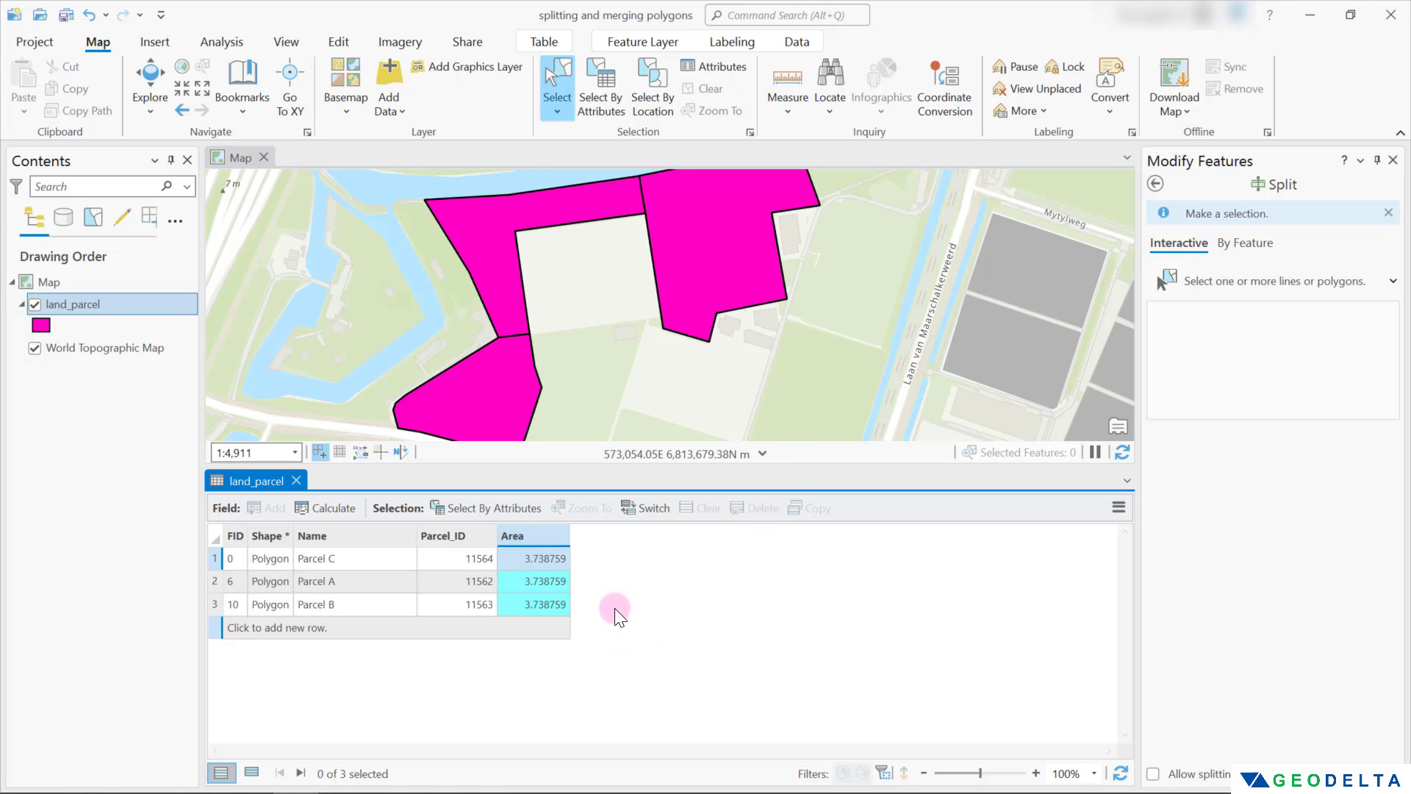
Step: Recalculate the Area field as planar area in Hectares for all three parcels
{"action": "right_click", "coordinate": [542, 535]}
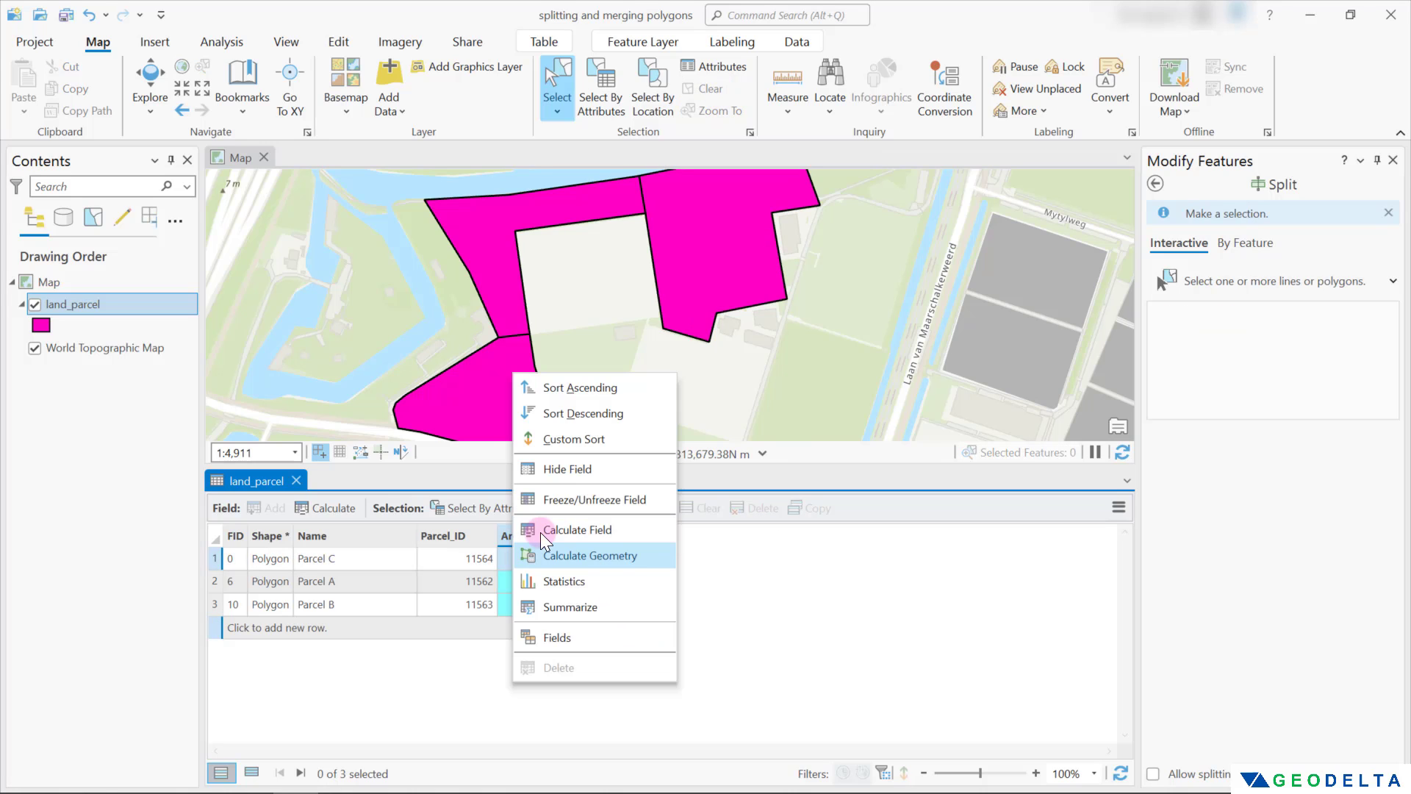
{"action": "left_click", "coordinate": [609, 557]}
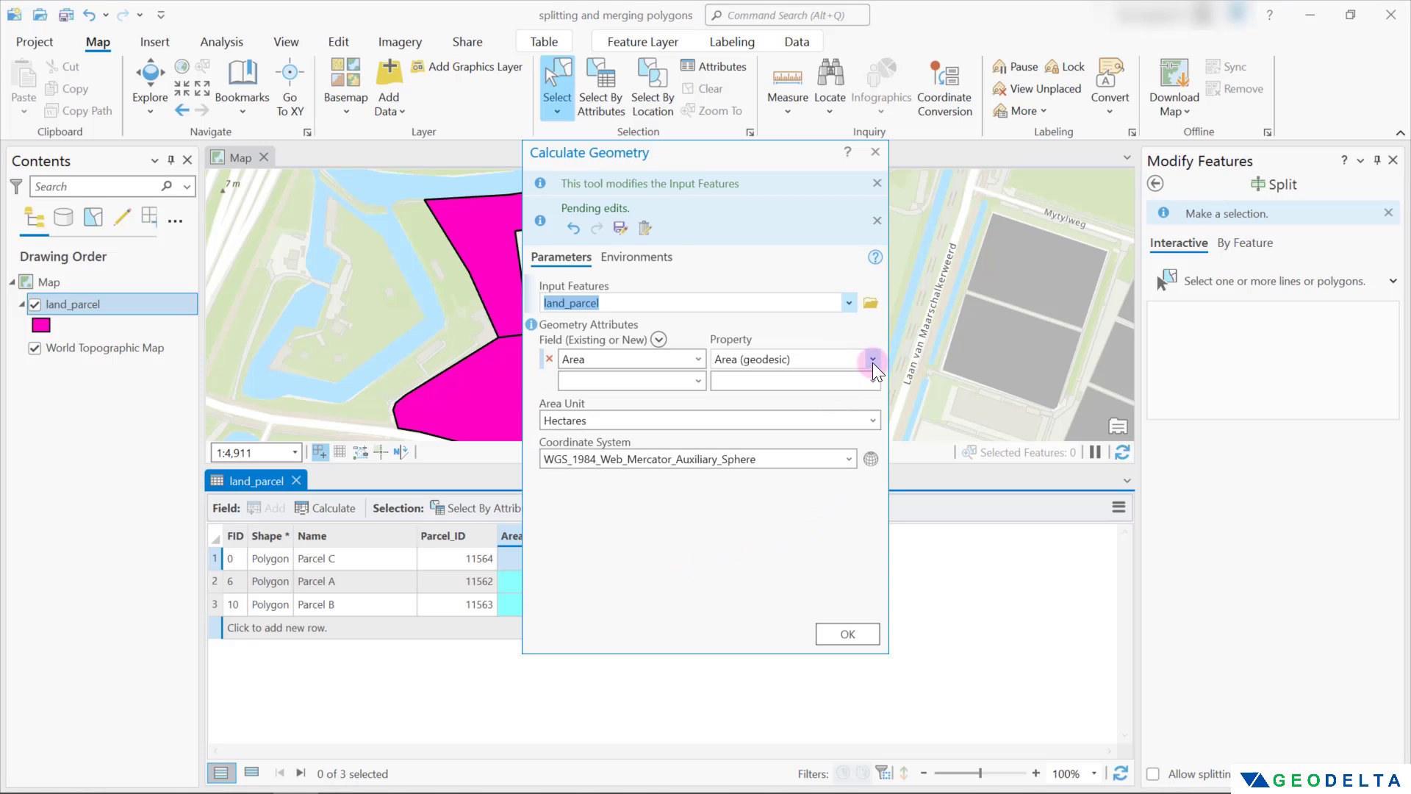
{"action": "left_click", "coordinate": [873, 358]}
{"action": "left_click", "coordinate": [765, 375]}
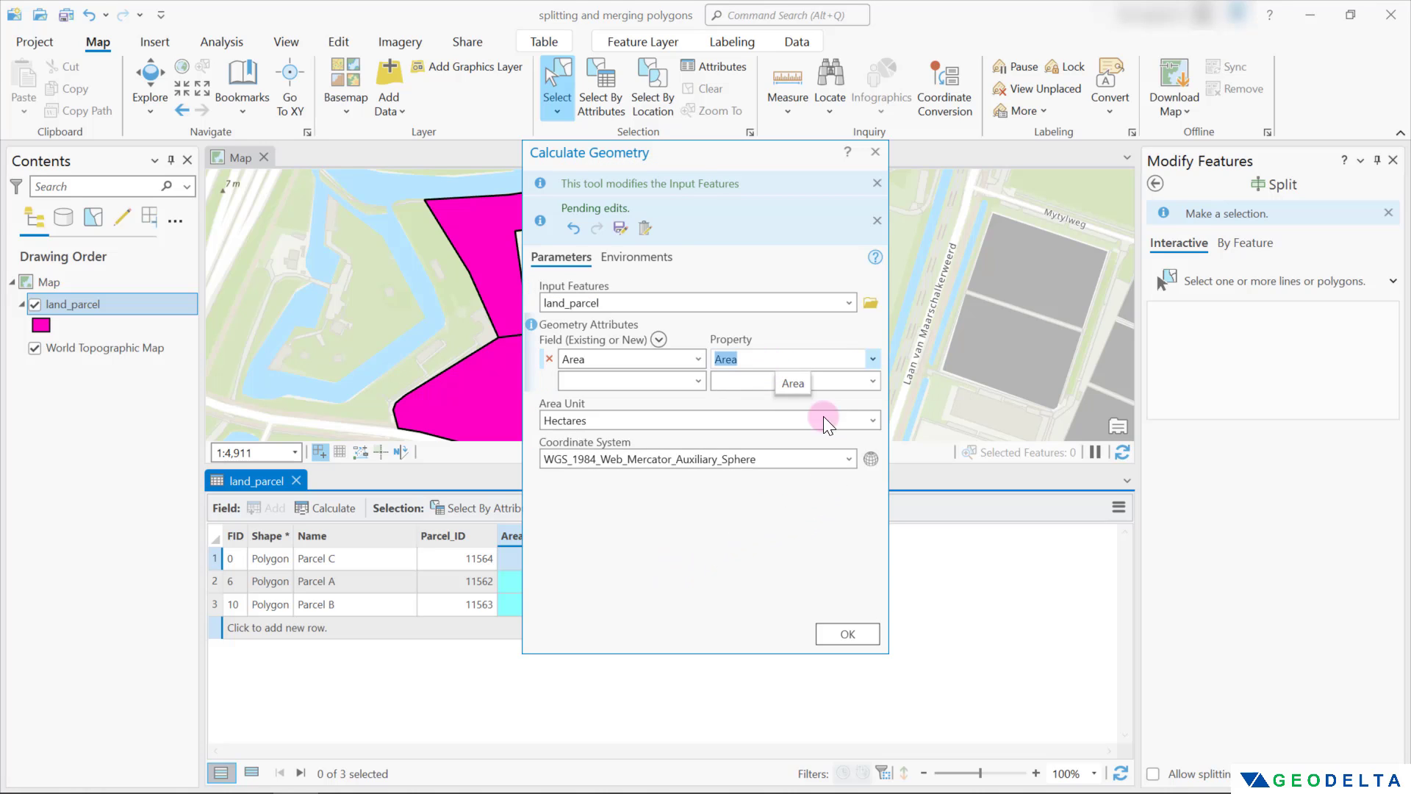
{"action": "left_click", "coordinate": [870, 421]}
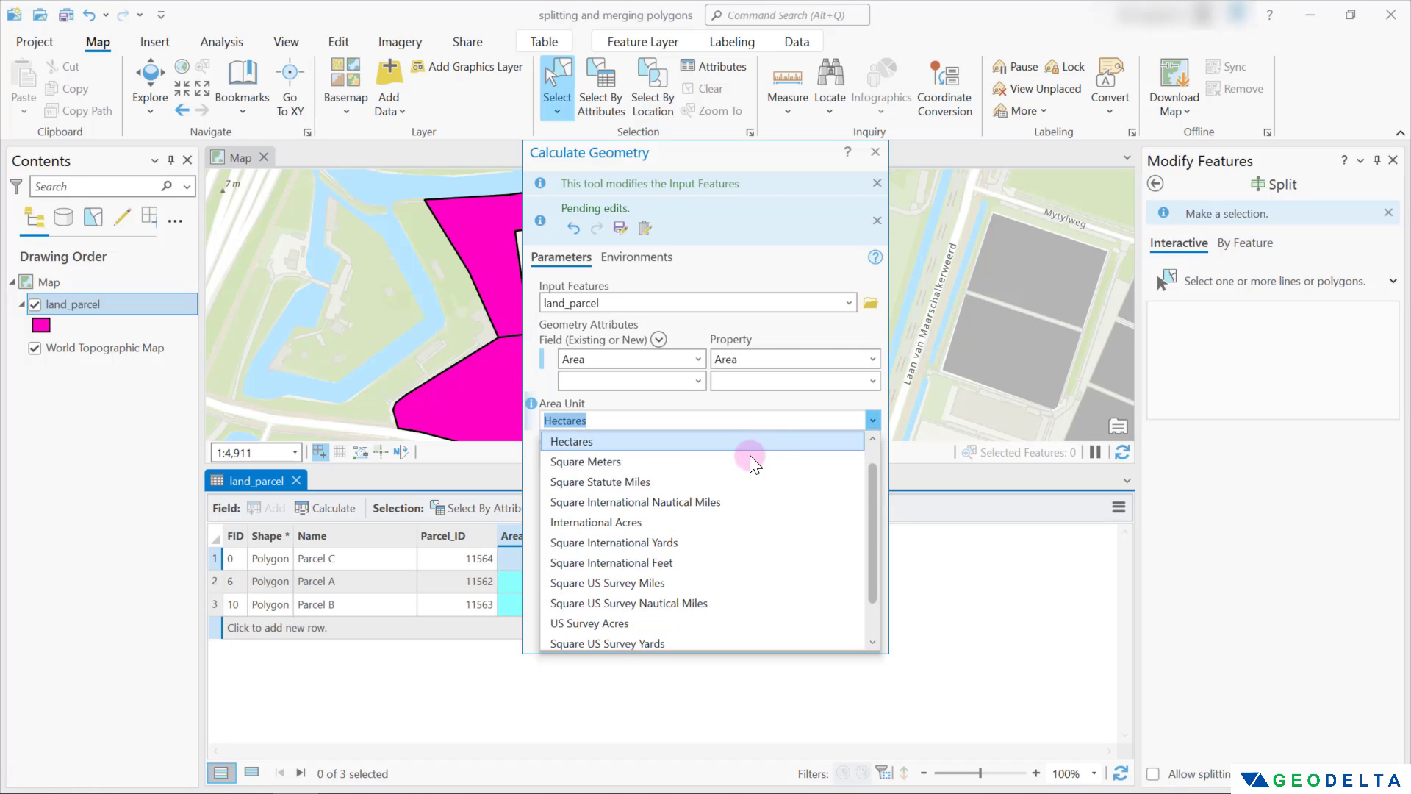
{"action": "scroll", "coordinate": [735, 457], "scroll_direction": "up", "scroll_amount": 1}
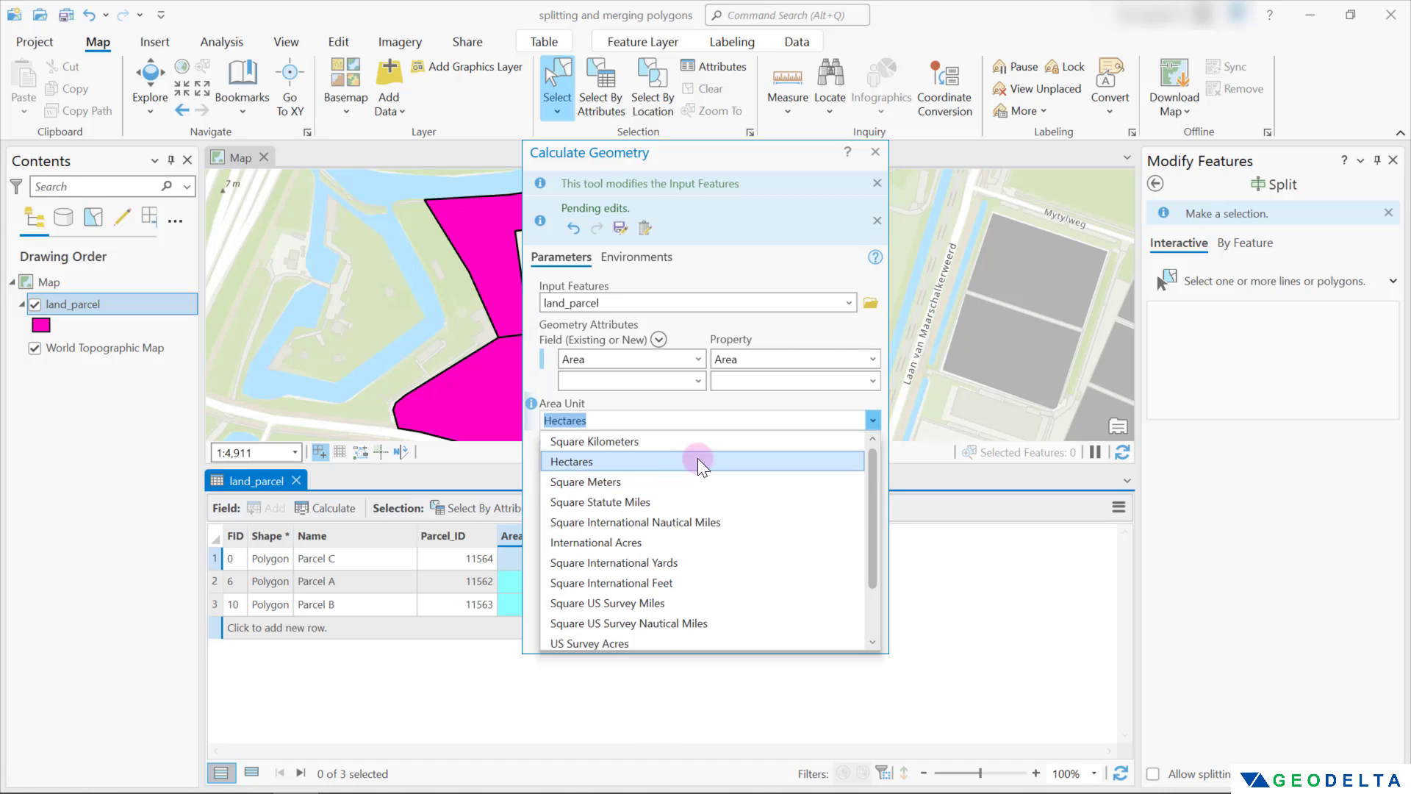
{"action": "left_click", "coordinate": [634, 462]}
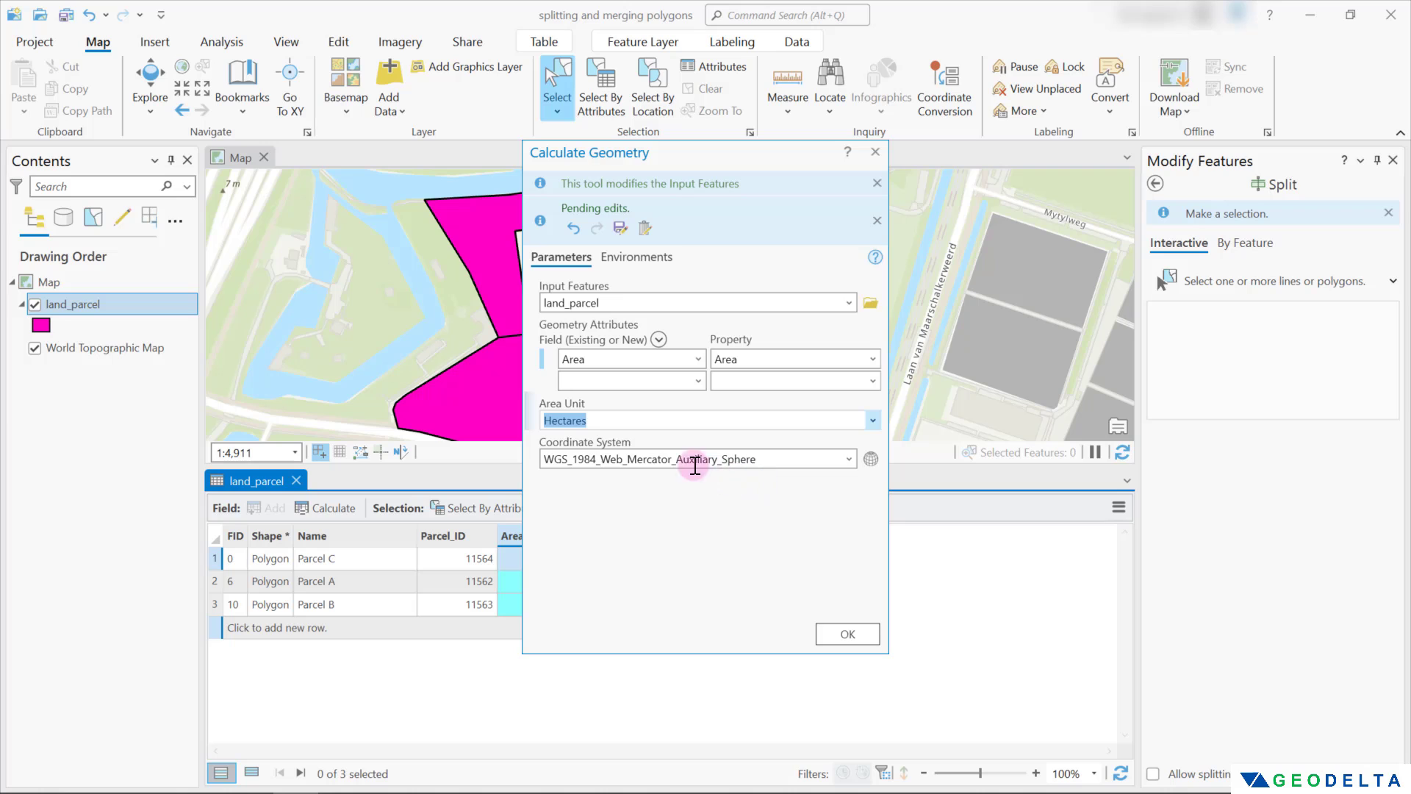
{"action": "left_click", "coordinate": [845, 634]}
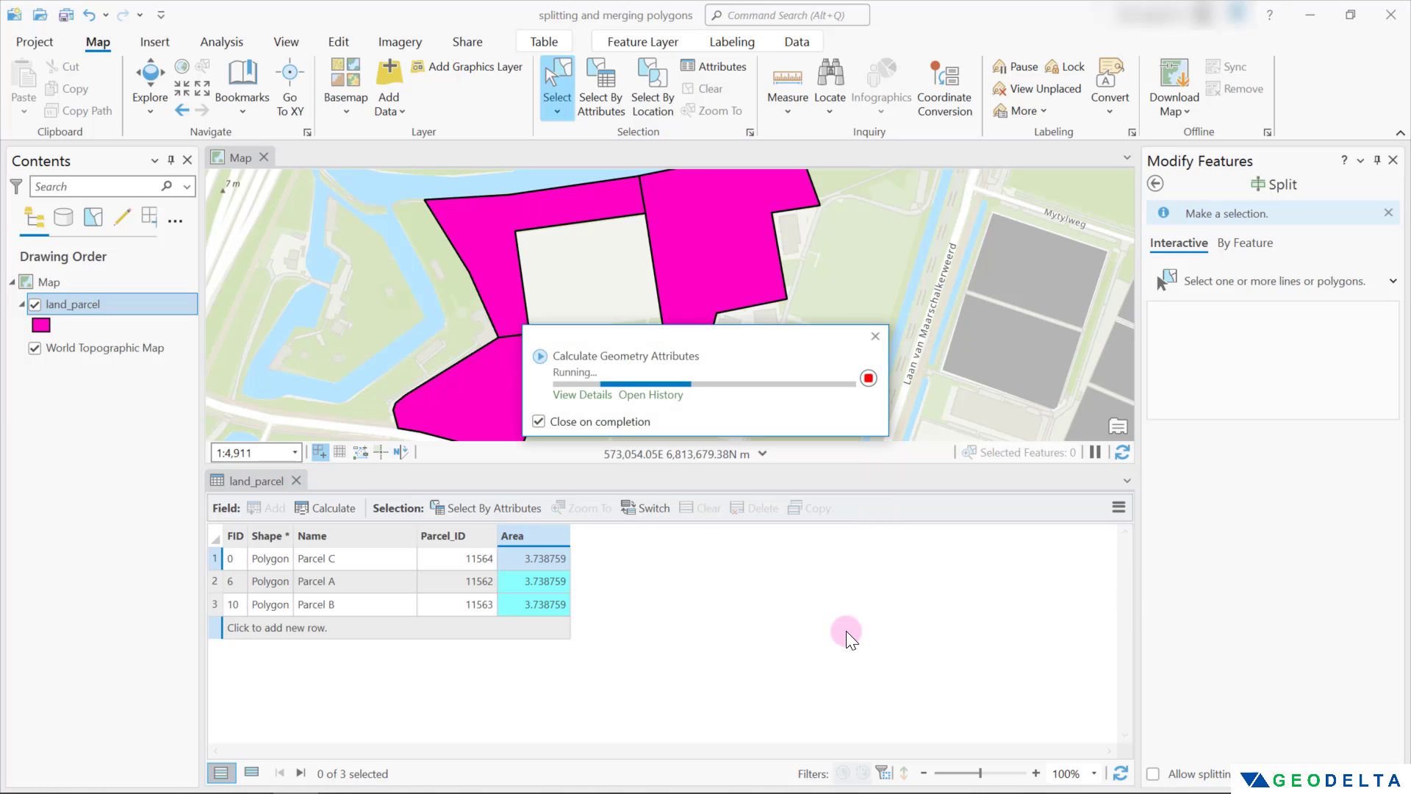
{"action": "double_click", "coordinate": [552, 542]}
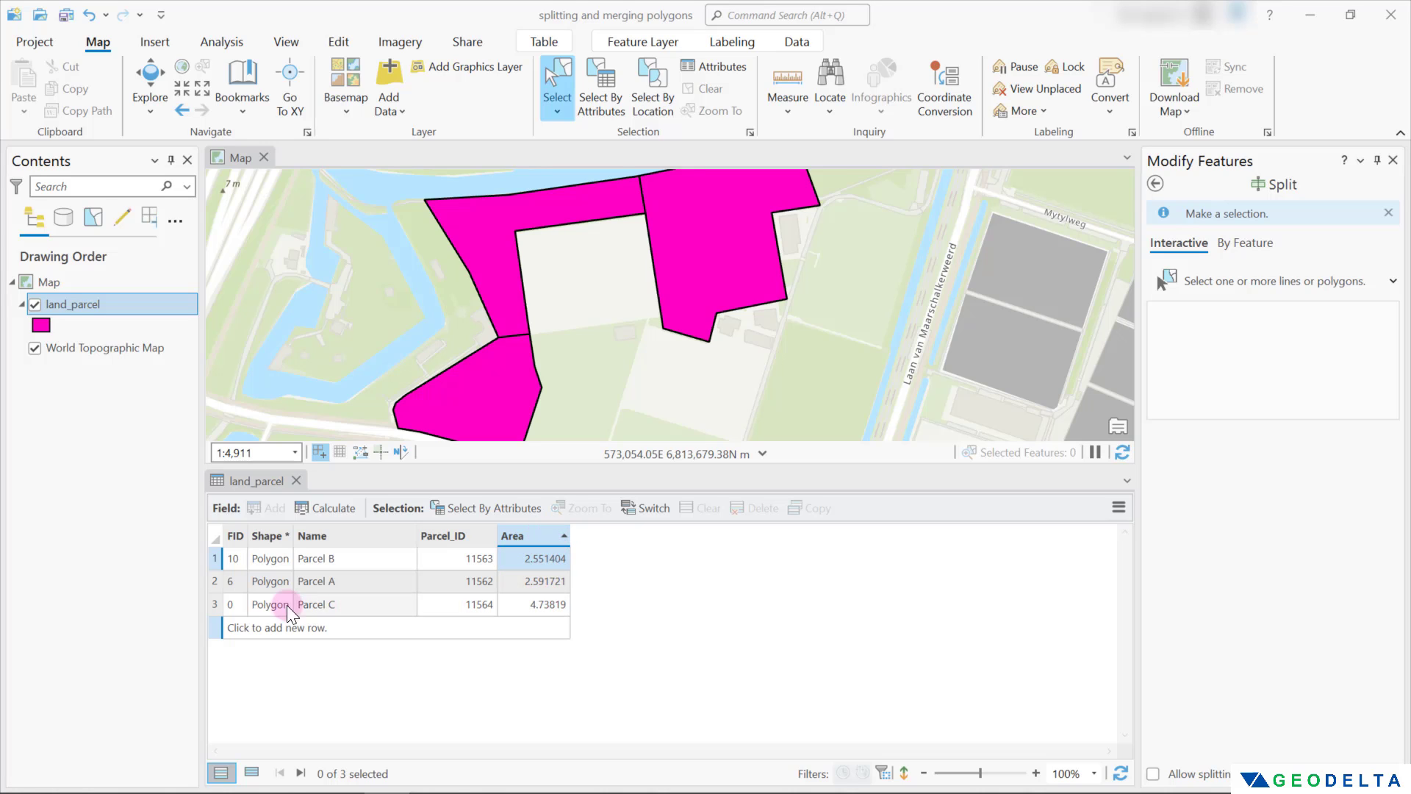
Step: Highlight Parcel A, B and C in turn on the map, deselect, and close the table
{"action": "left_click", "coordinate": [216, 582]}
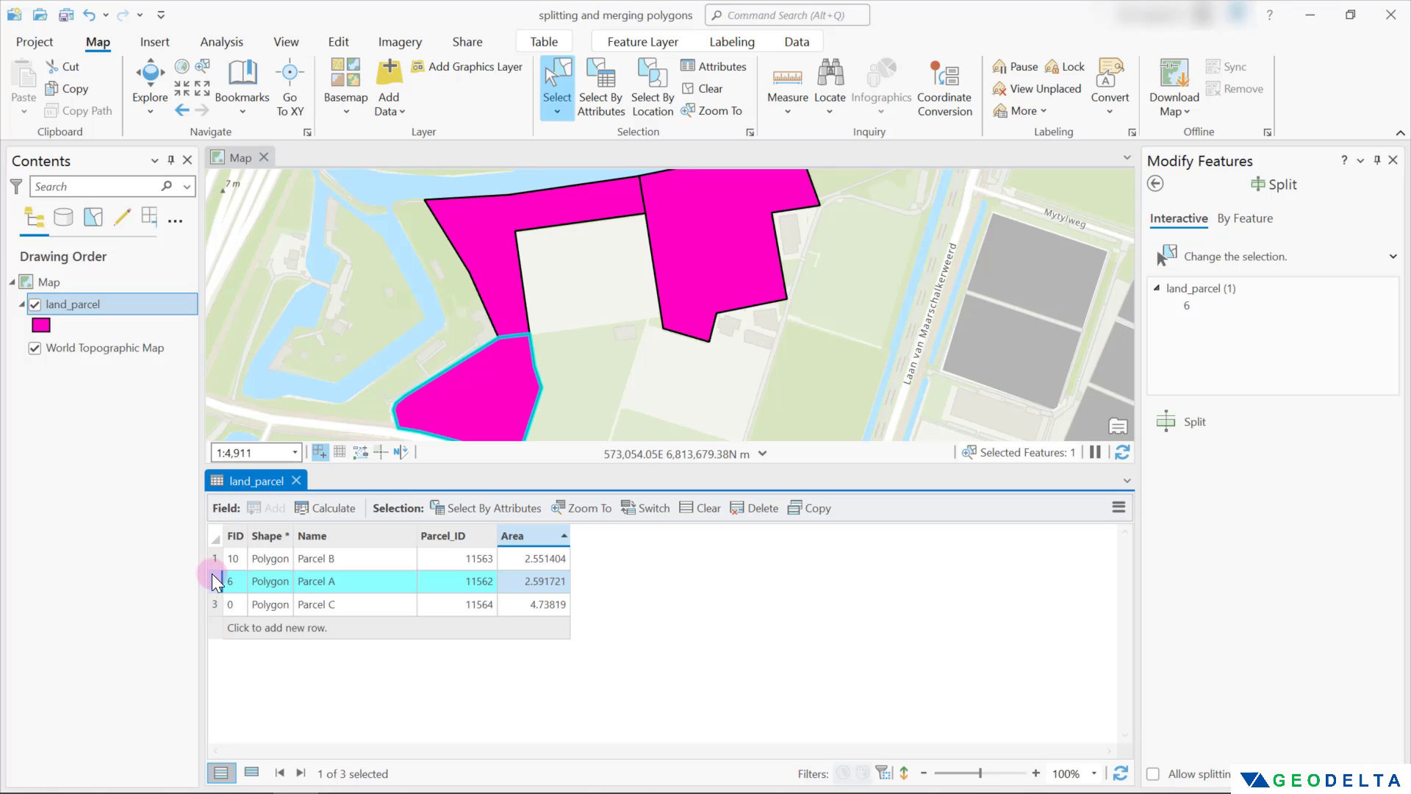
{"action": "left_click", "coordinate": [214, 560]}
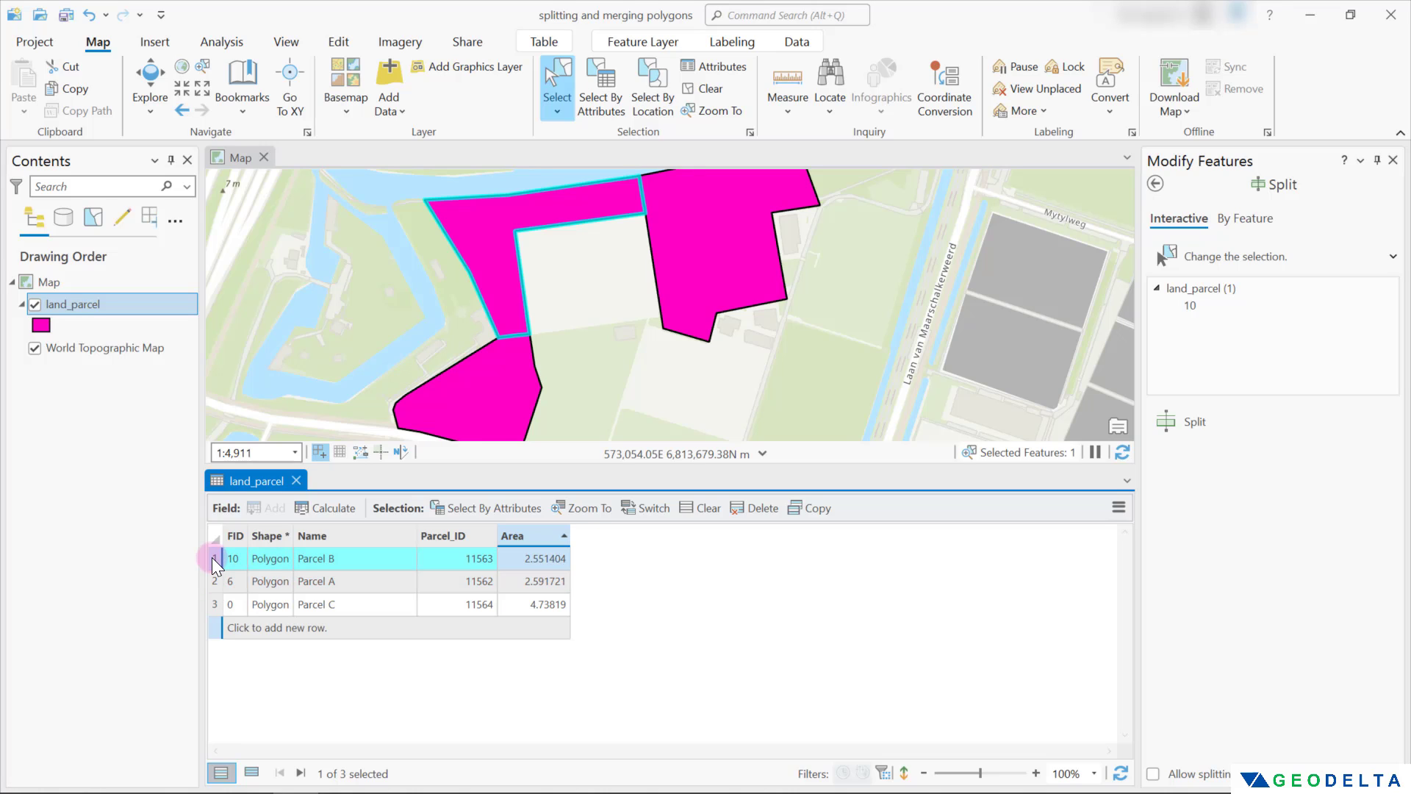
{"action": "left_click", "coordinate": [215, 603]}
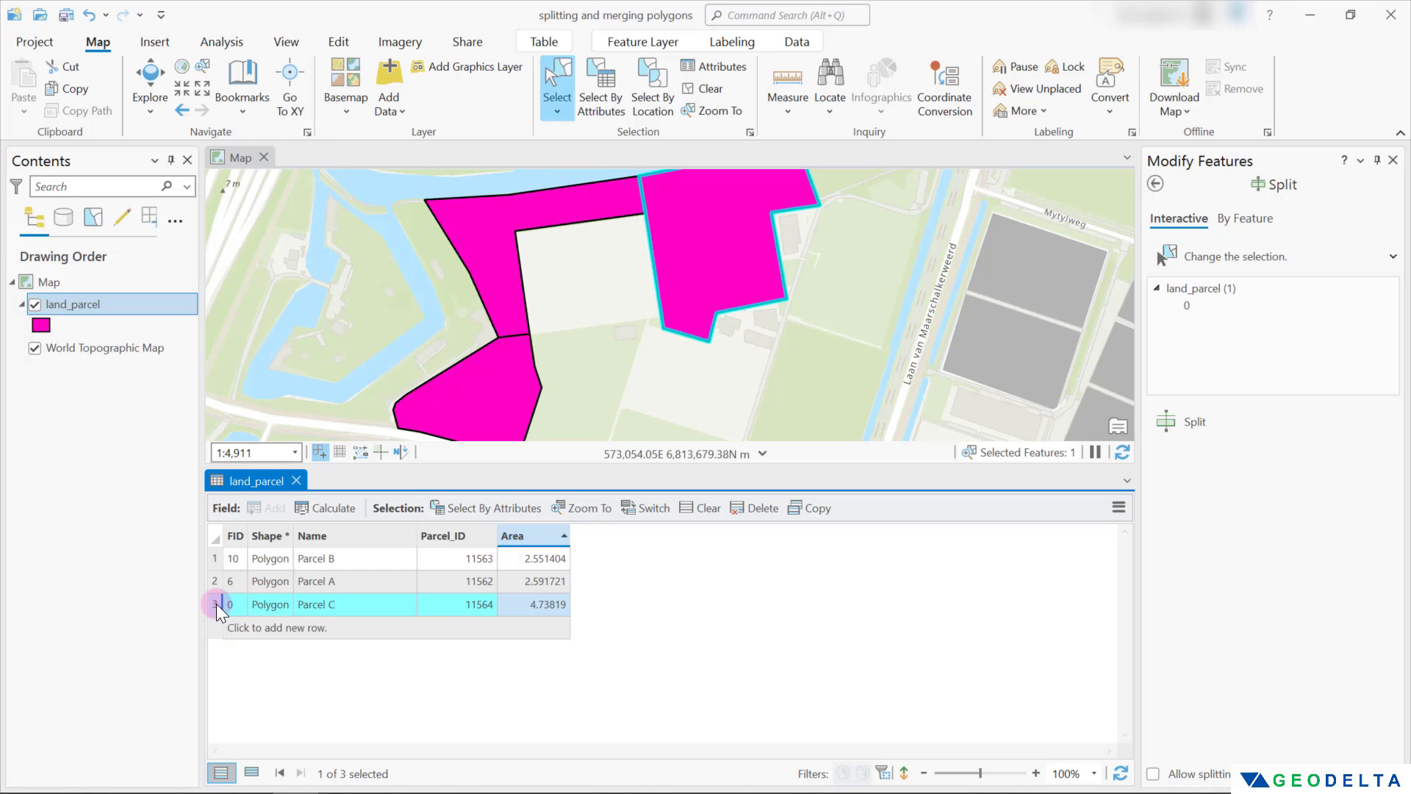
{"action": "left_click", "coordinate": [679, 579]}
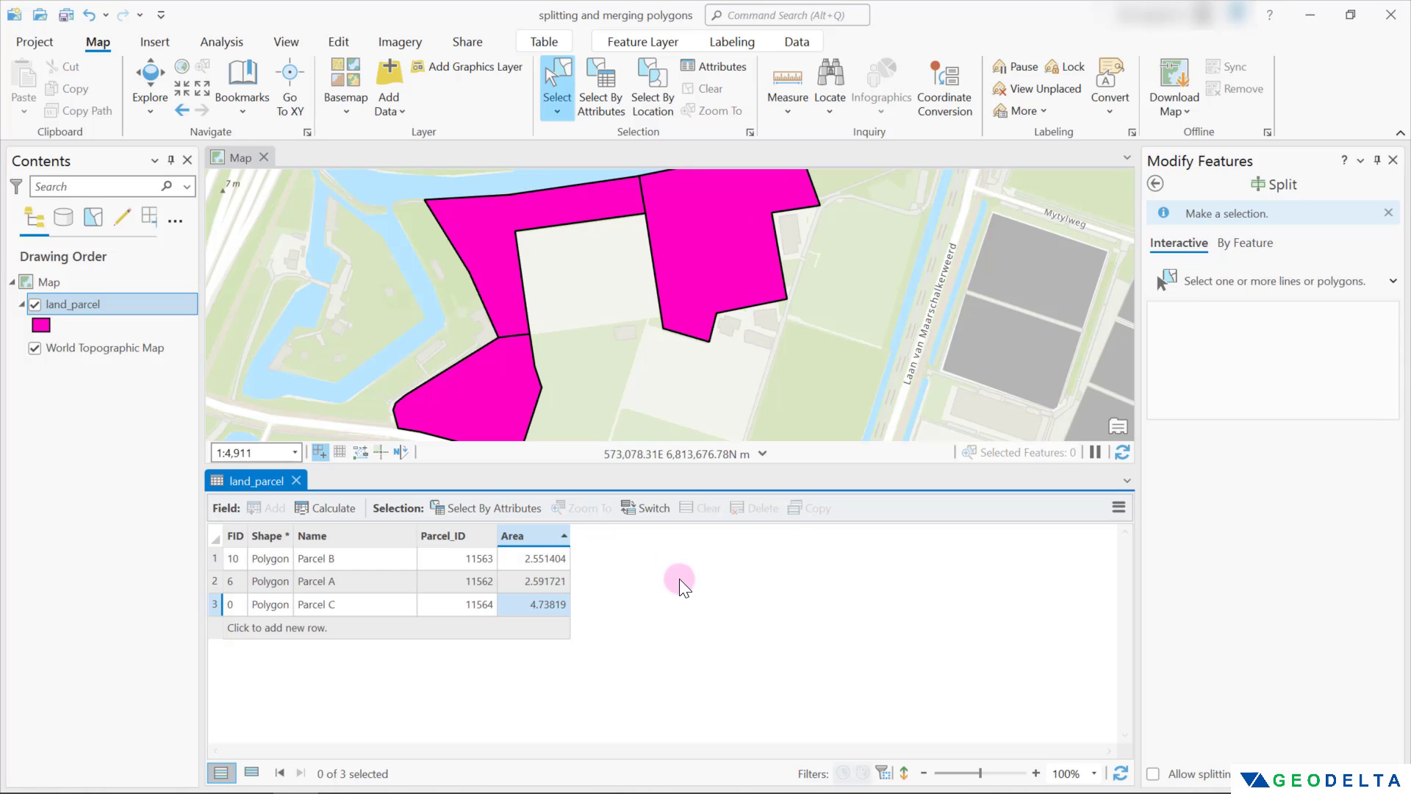
{"action": "left_click", "coordinate": [296, 480]}
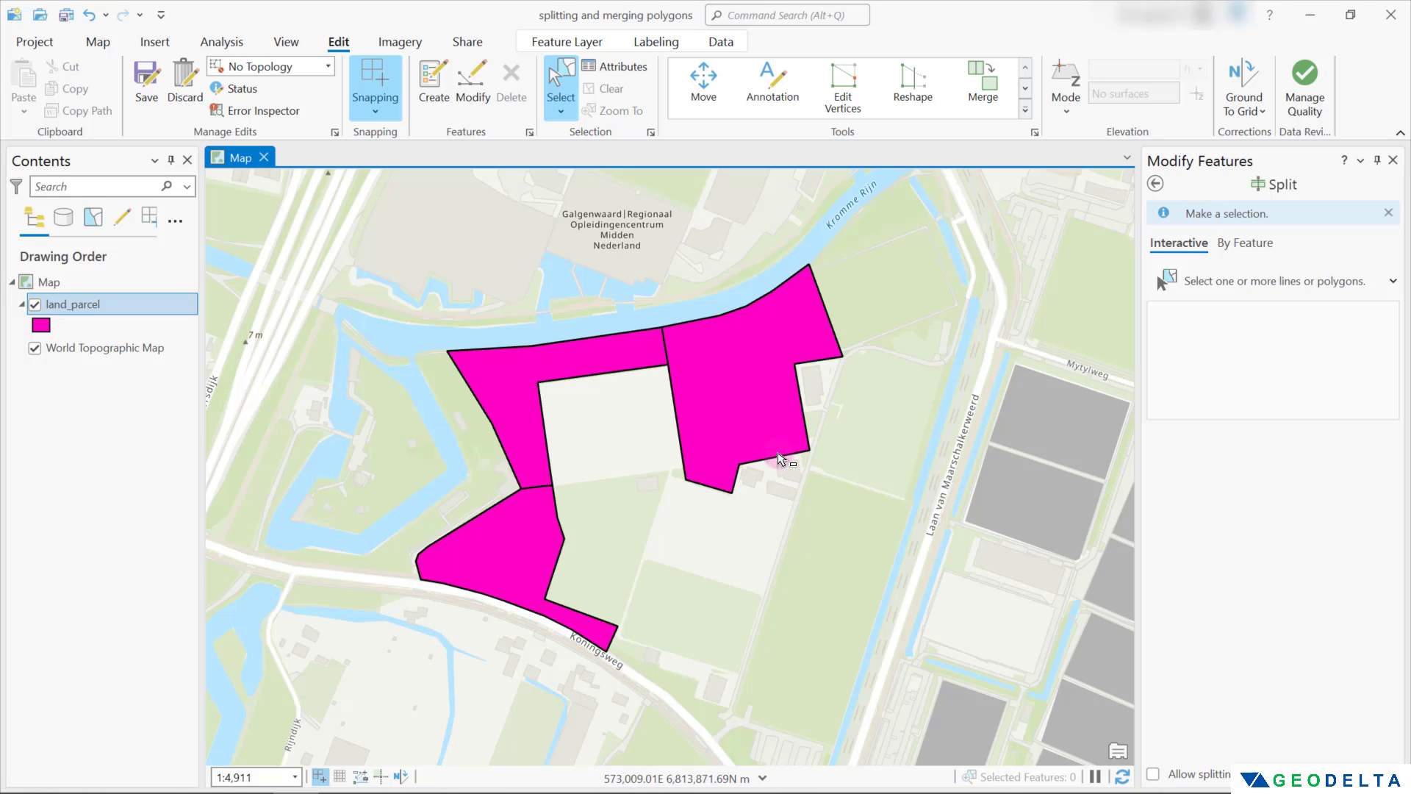
Step: Select the upper-left Parcel B and the lower-left Parcel A together for merging
{"action": "left_click_drag", "start_coordinate": [739, 388], "coordinate": [730, 368]}
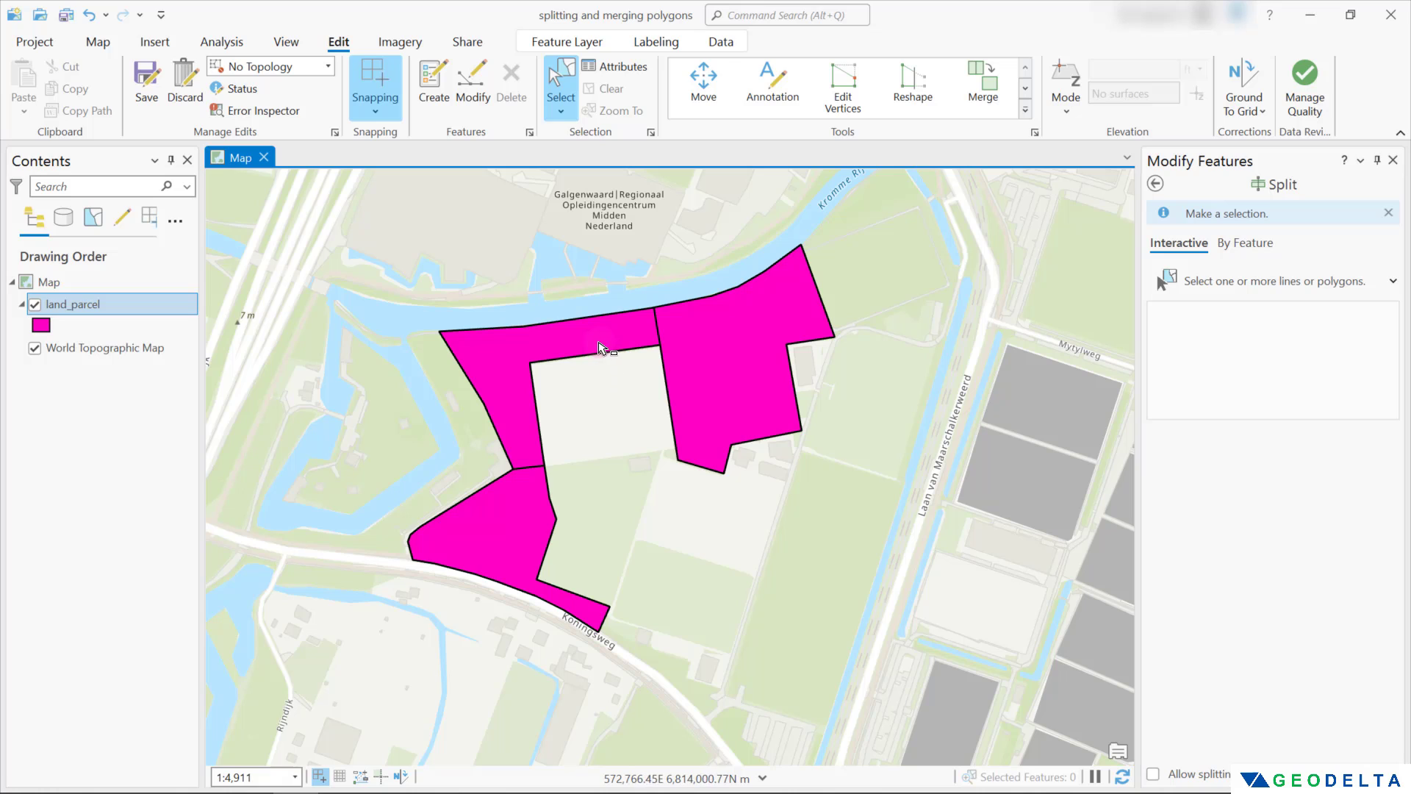
{"action": "left_click", "coordinate": [542, 378]}
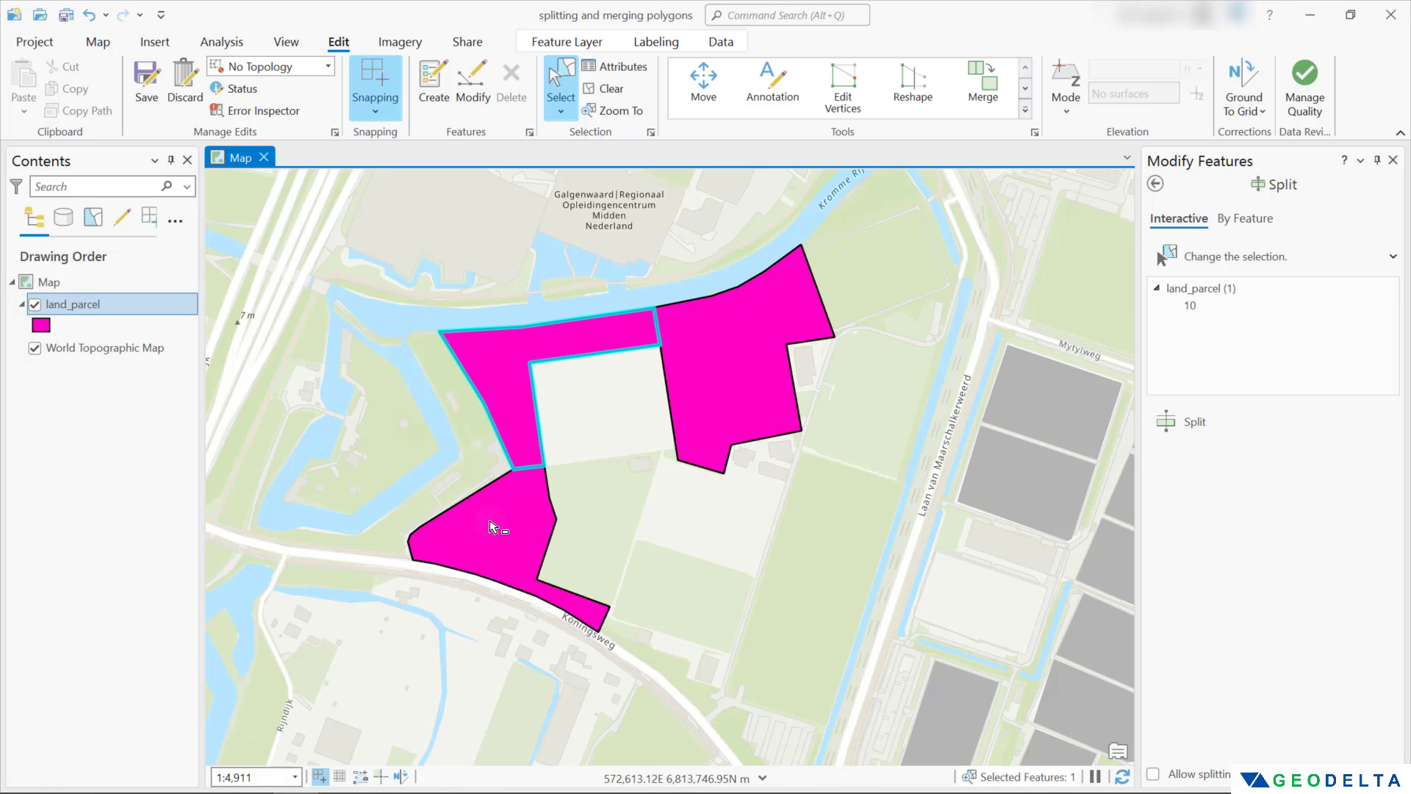
{"action": "left_click", "coordinate": [767, 366]}
{"action": "left_click", "coordinate": [648, 434]}
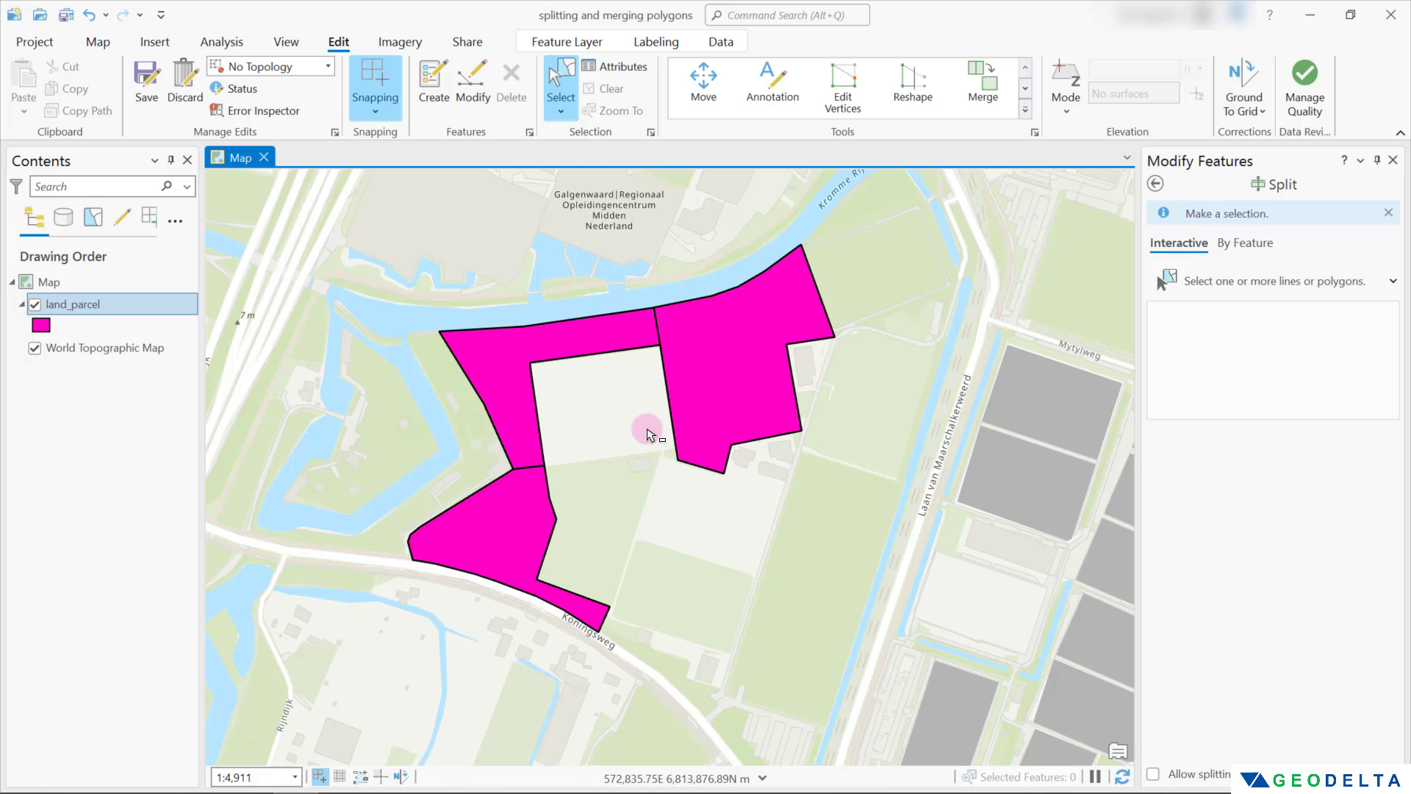
{"action": "left_click", "coordinate": [757, 337]}
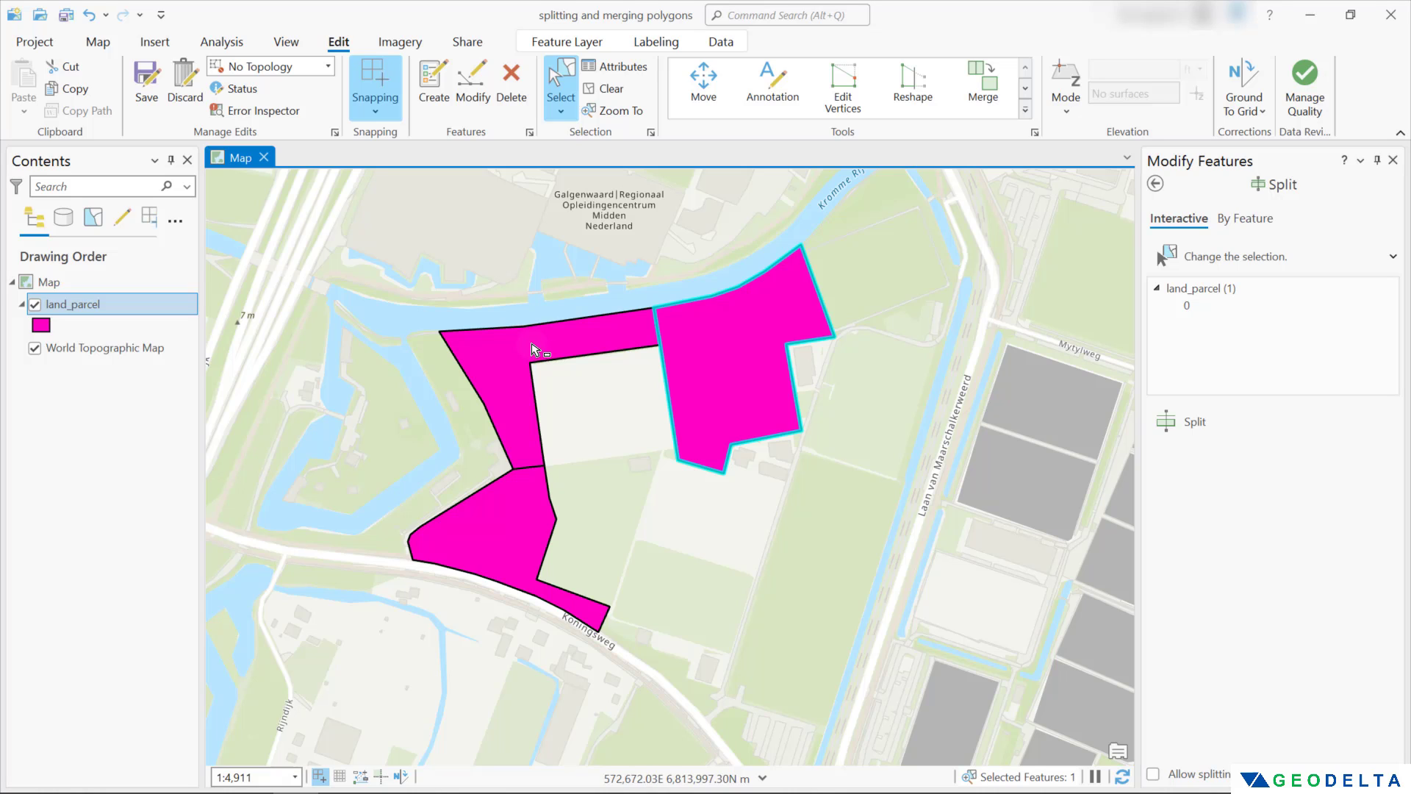
{"action": "left_click", "coordinate": [532, 351]}
{"action": "left_click", "coordinate": [522, 518], "text": "shift"}
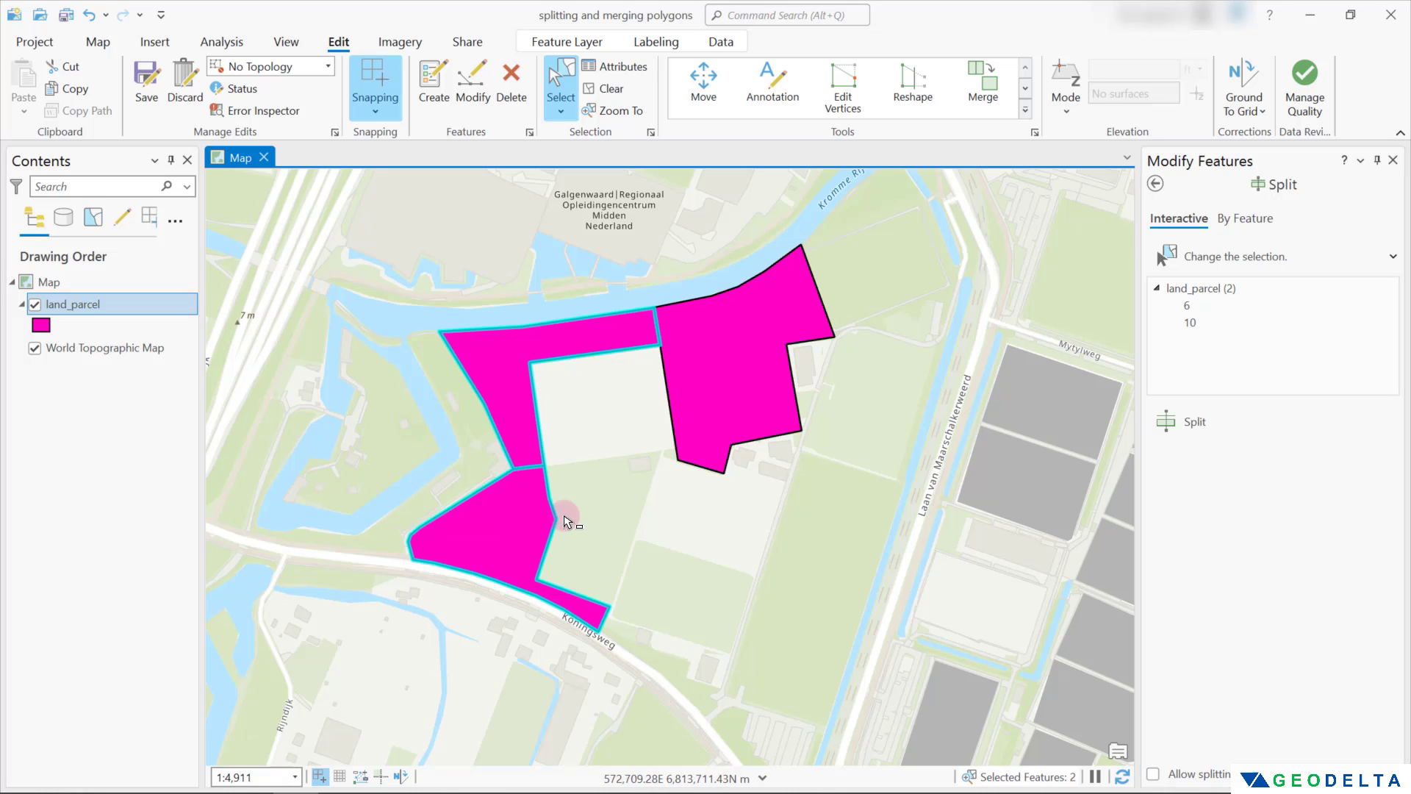
{"action": "left_click", "coordinate": [617, 393]}
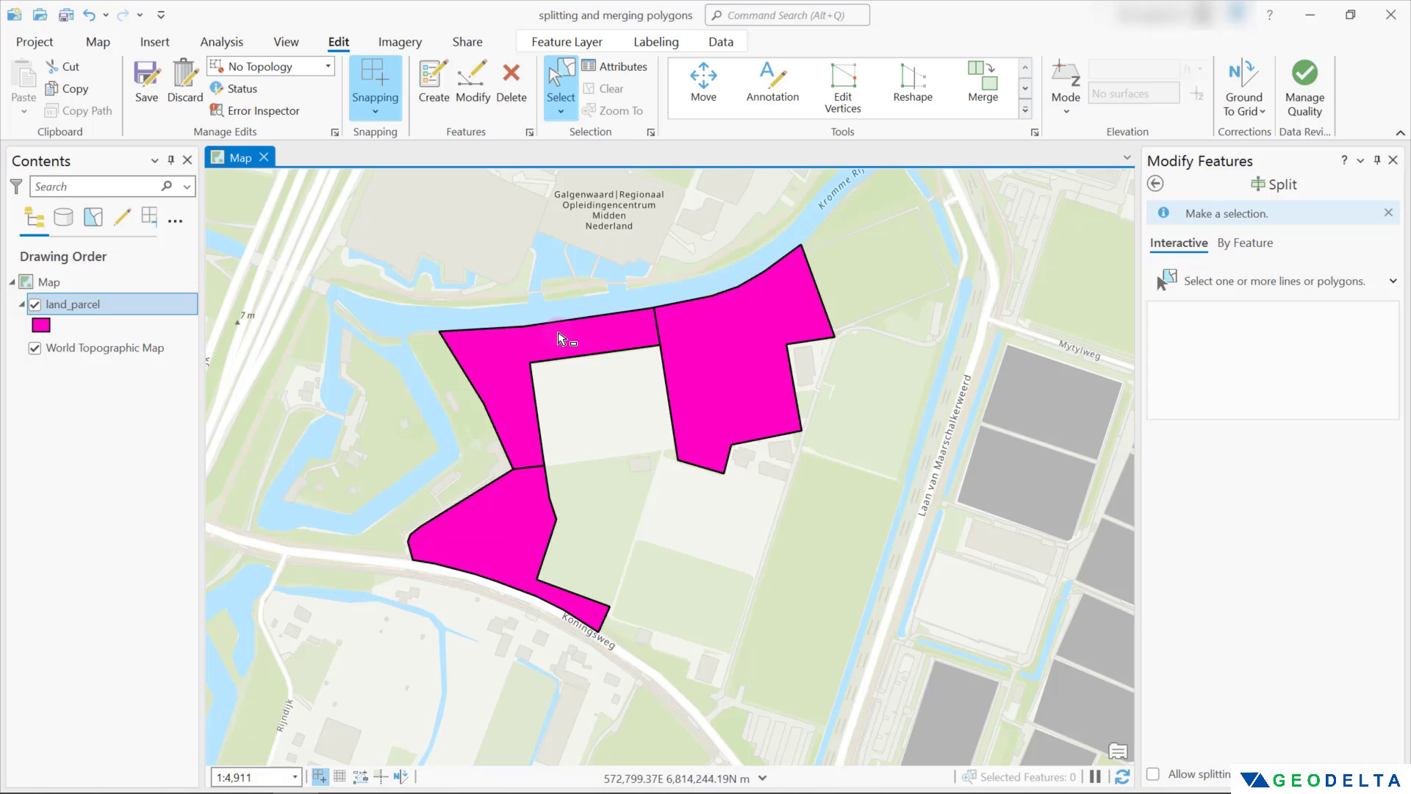
{"action": "left_click", "coordinate": [518, 357]}
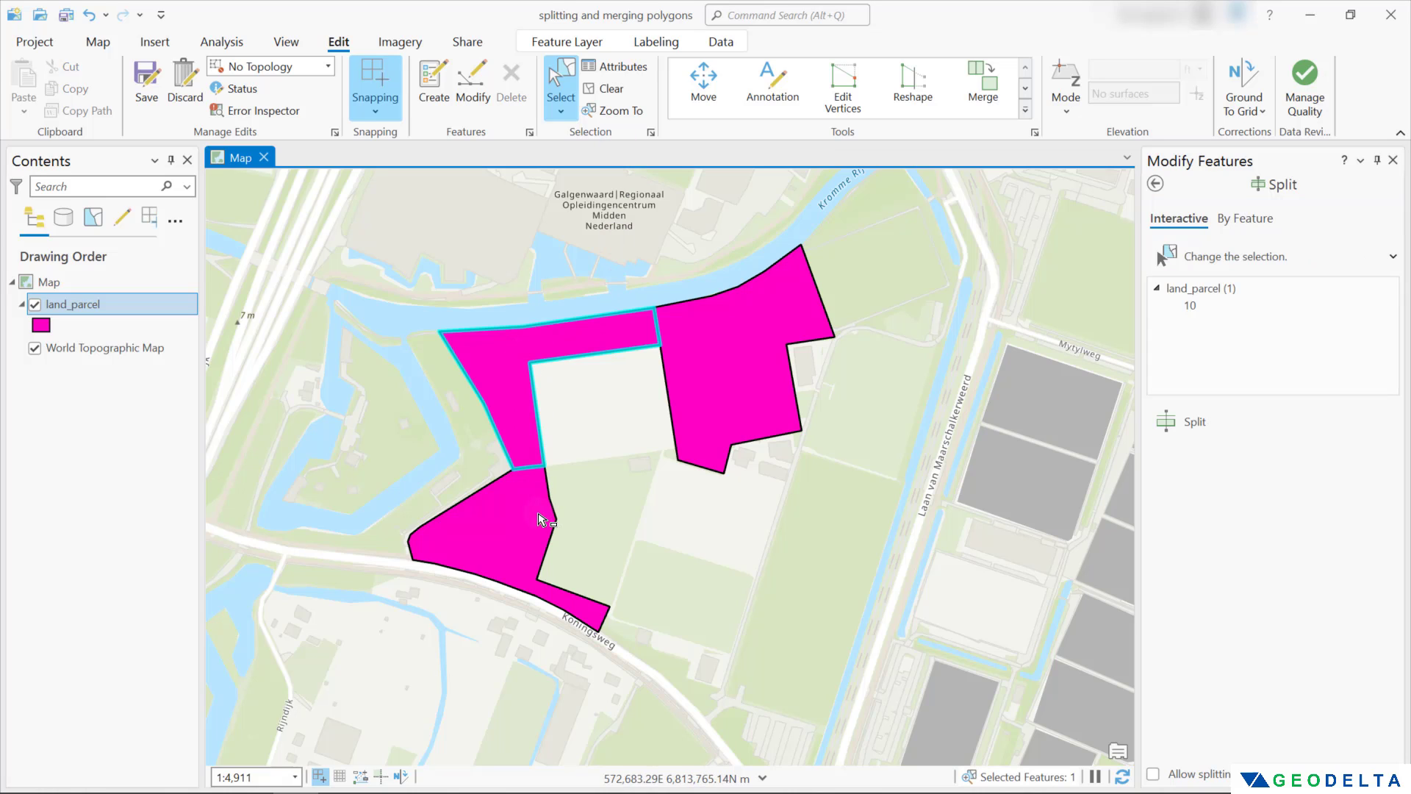
{"action": "left_click", "coordinate": [529, 506], "text": "shift"}
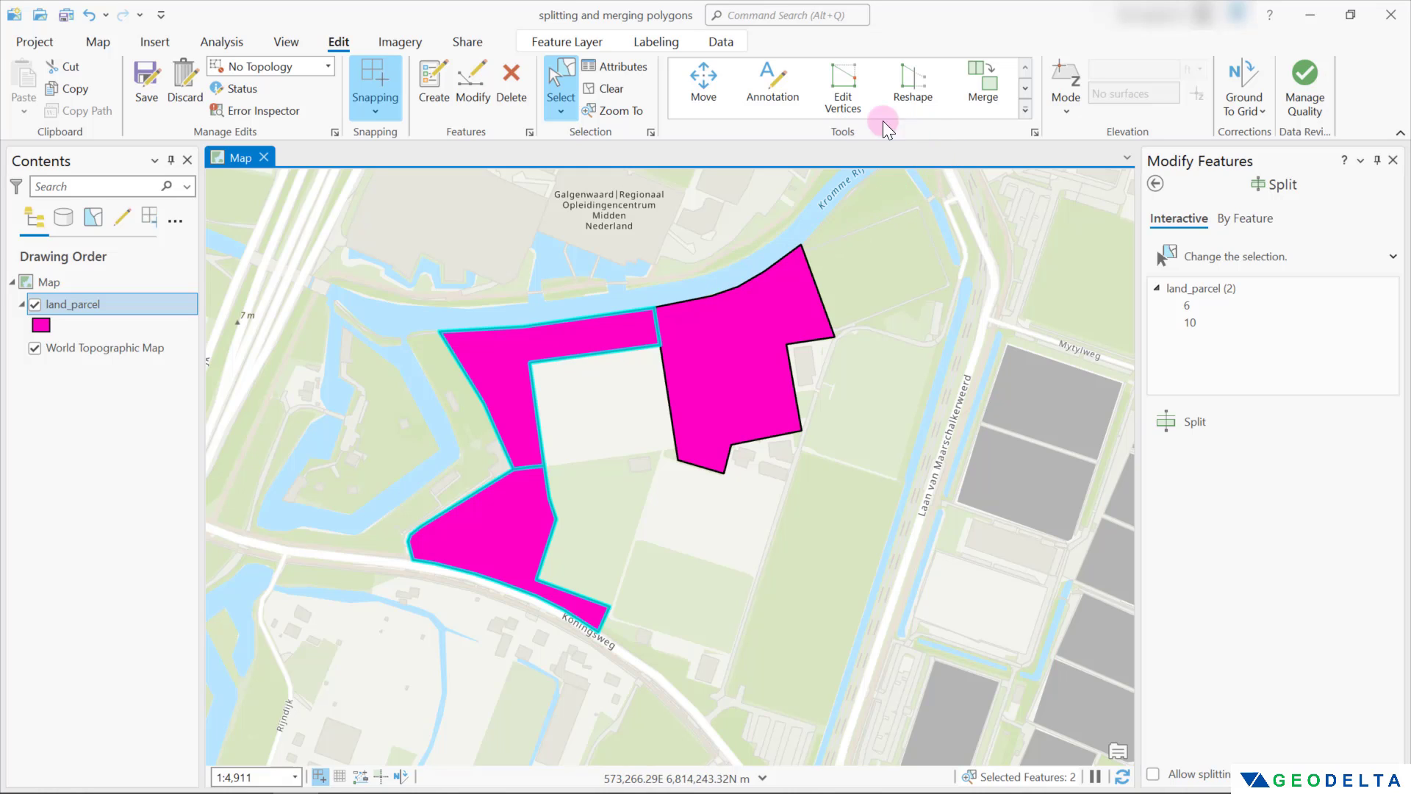
Step: Start a Merge and set feature 10 (Parcel B) as the feature whose attributes are kept
{"action": "left_click", "coordinate": [988, 86]}
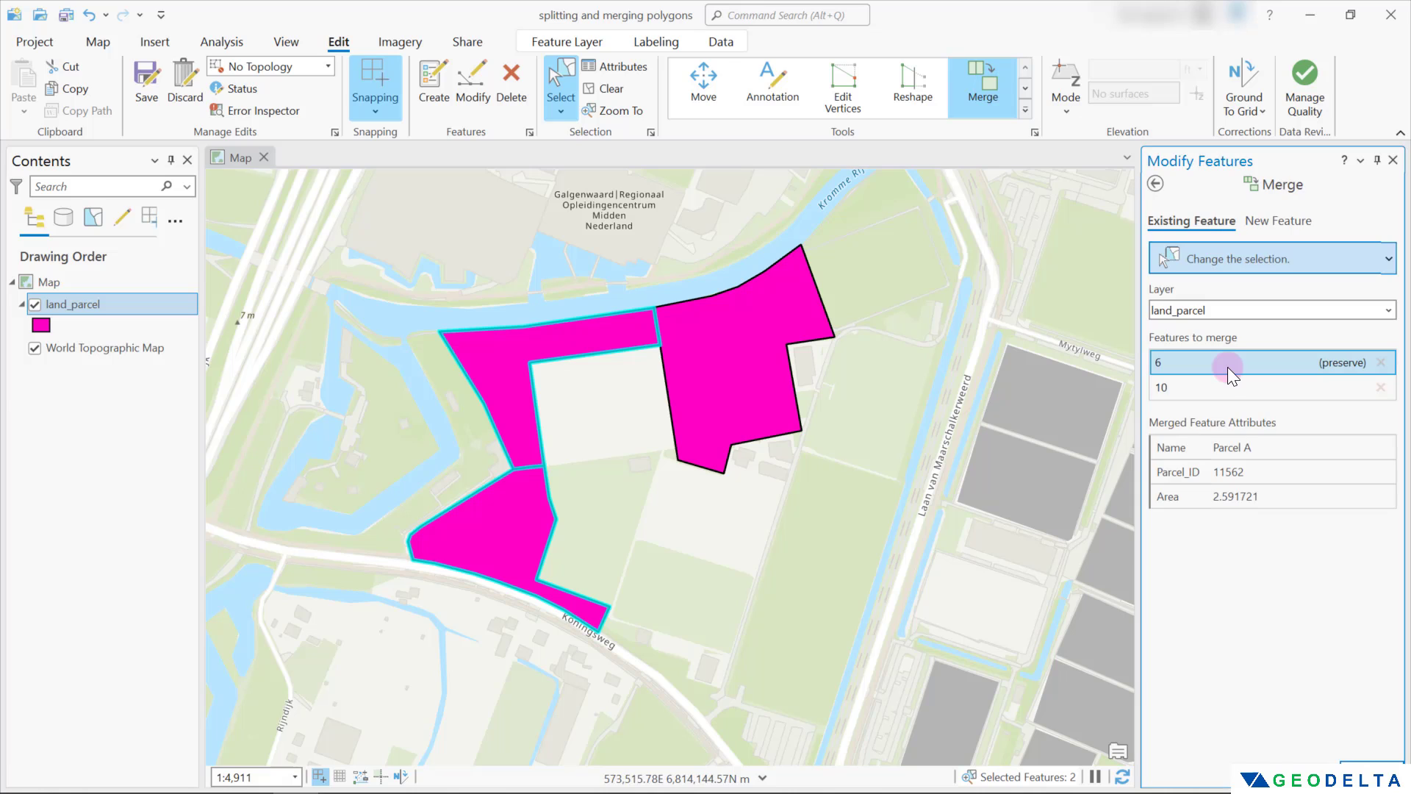
{"action": "left_click", "coordinate": [1223, 383]}
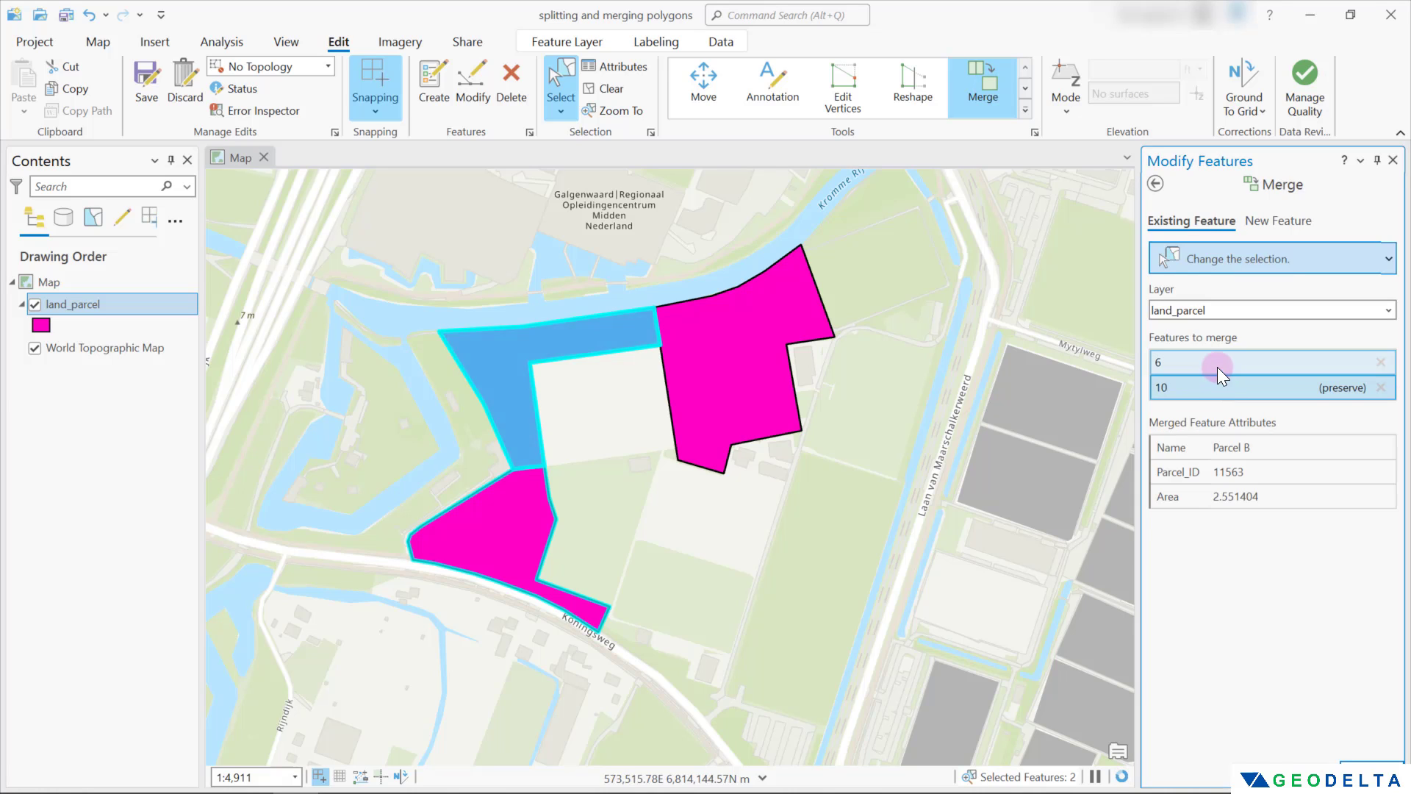
{"action": "left_click", "coordinate": [1217, 367]}
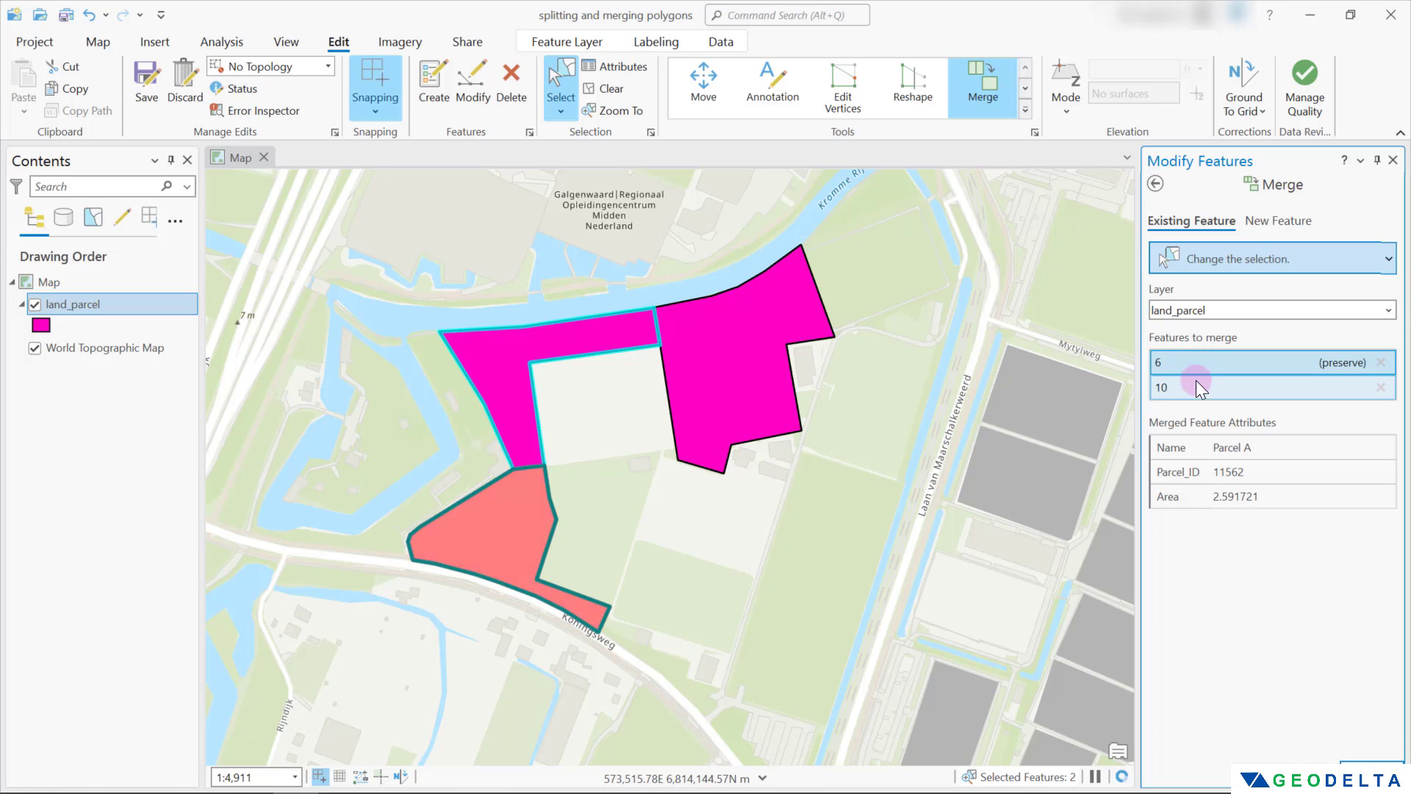
{"action": "left_click", "coordinate": [1197, 386]}
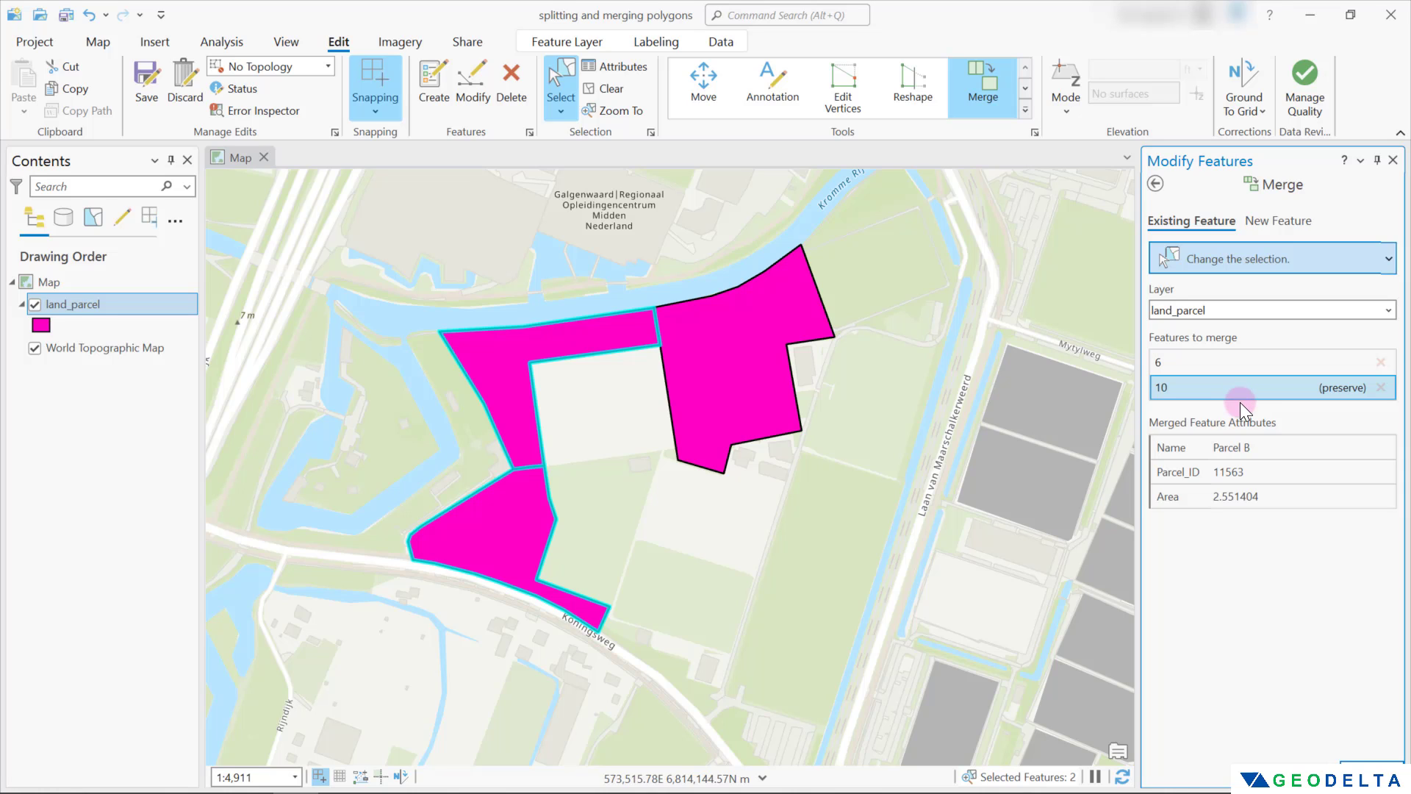
{"action": "left_click", "coordinate": [1223, 361]}
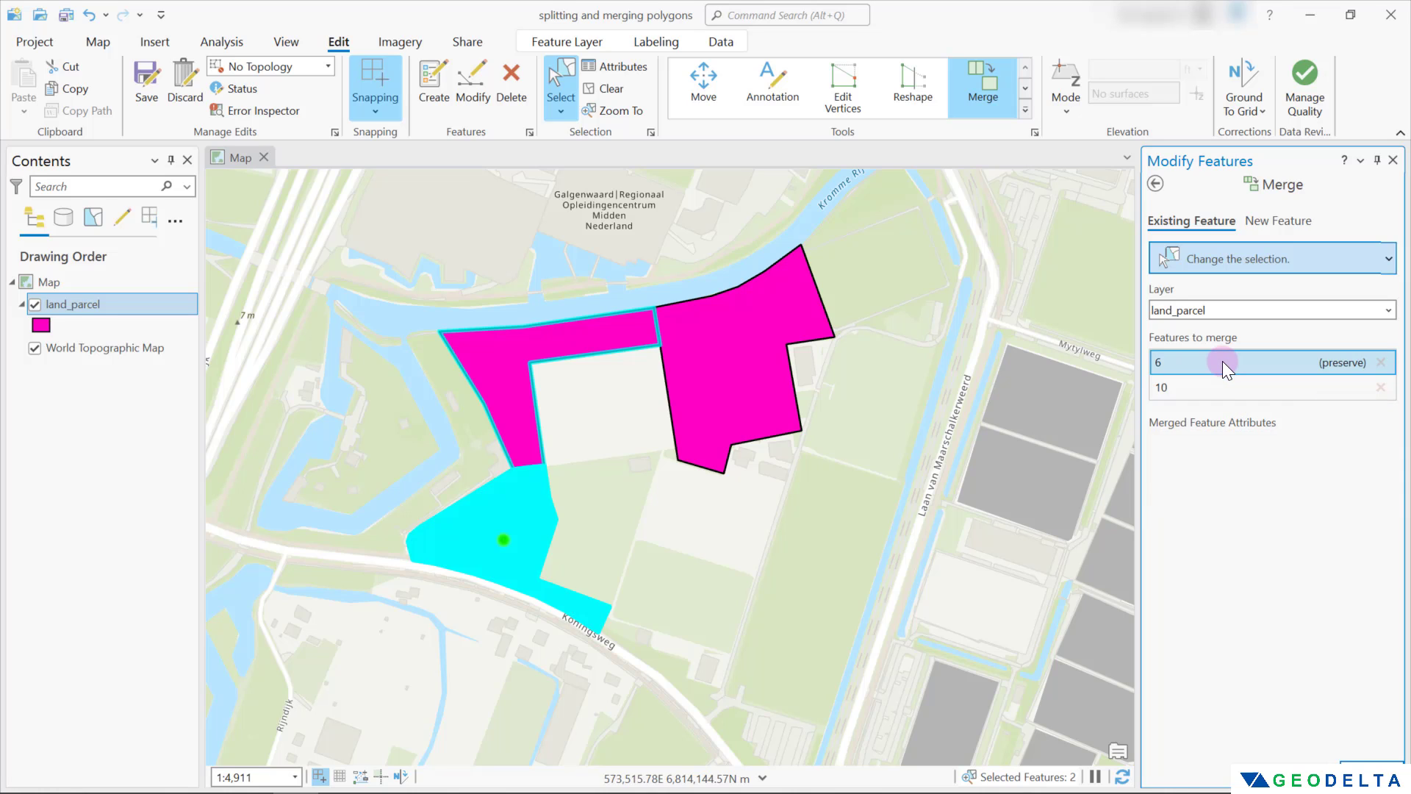
{"action": "left_click", "coordinate": [1230, 388]}
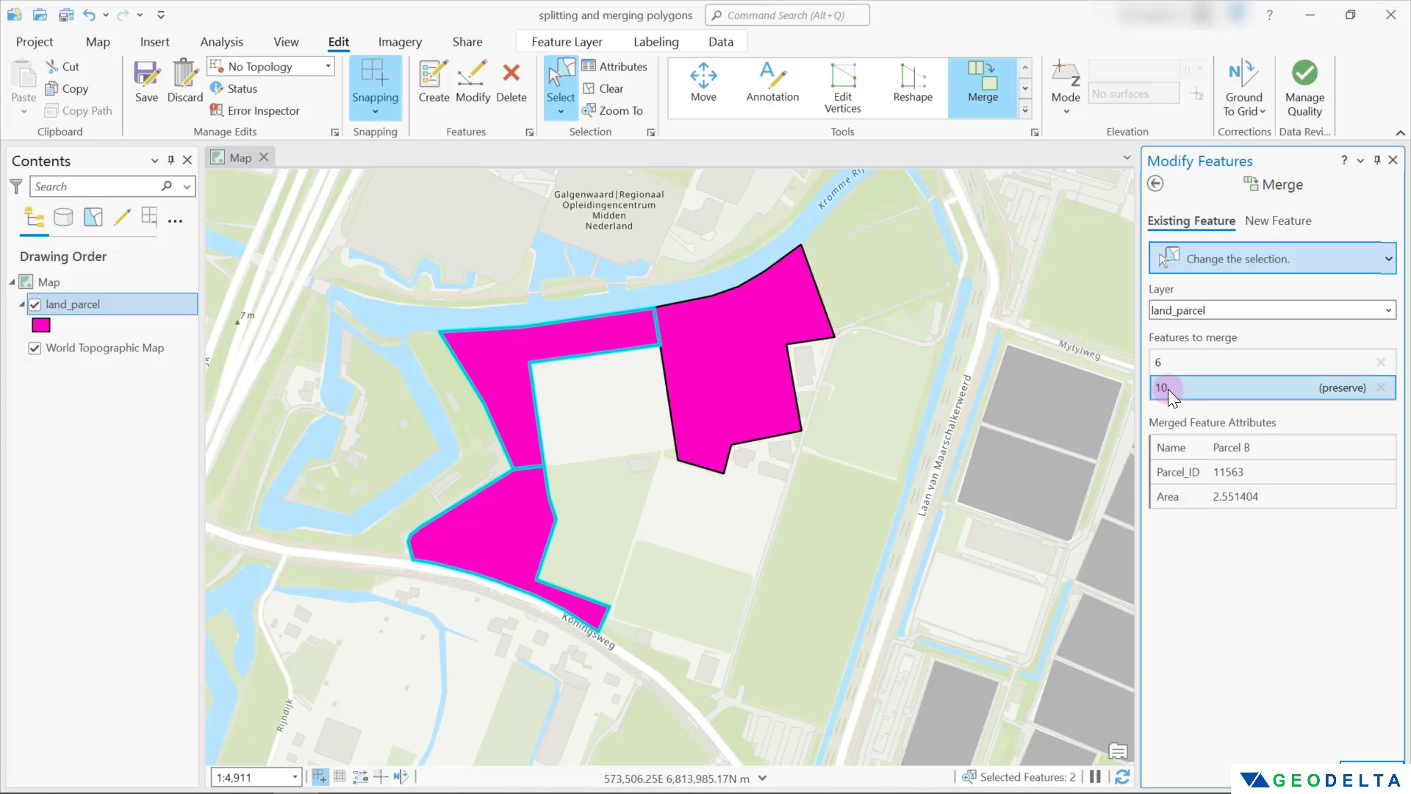
Step: Check the parcels in the attribute table, reconfirm feature 10 as preserved, and merge the two parcels
{"action": "key", "text": "ctrl+t"}
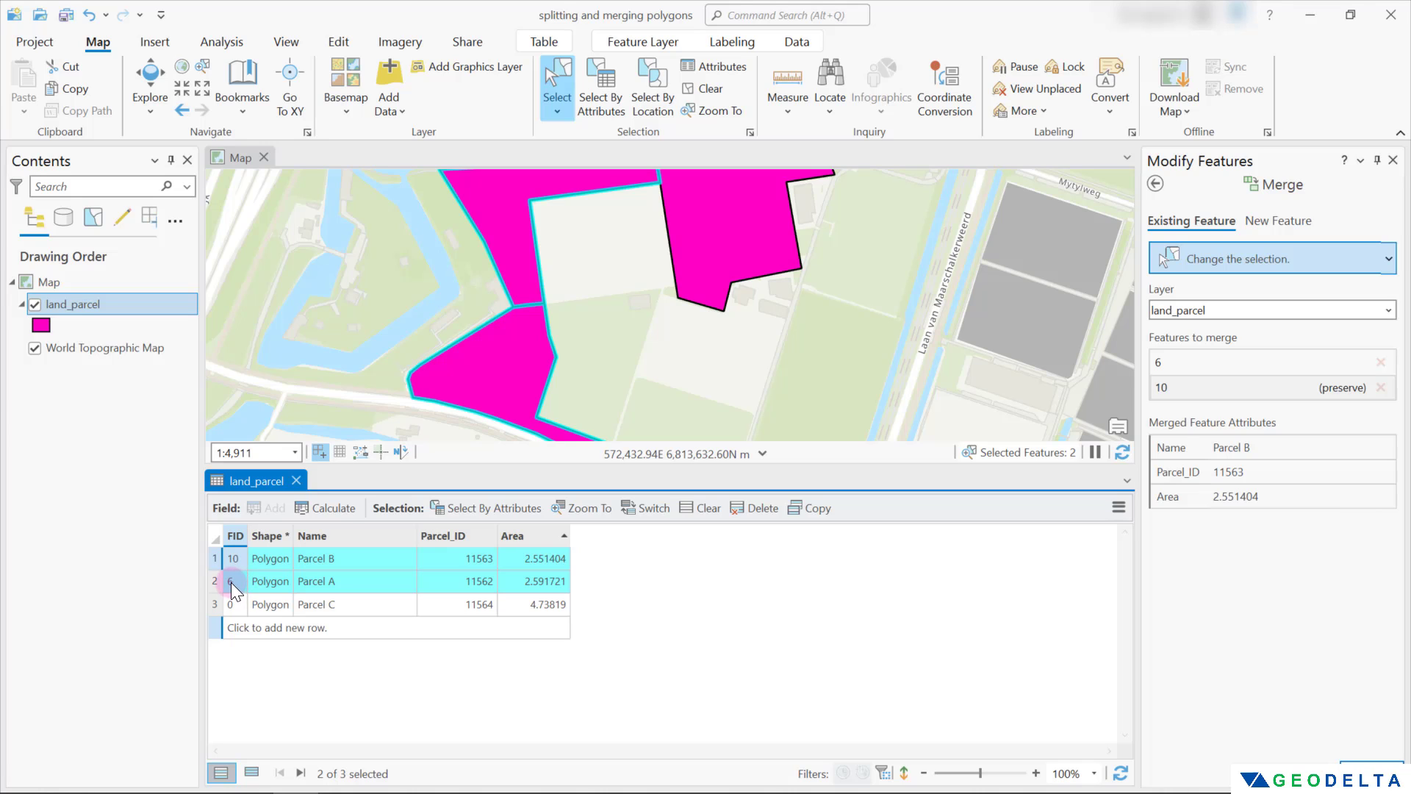
{"action": "left_click", "coordinate": [1156, 363]}
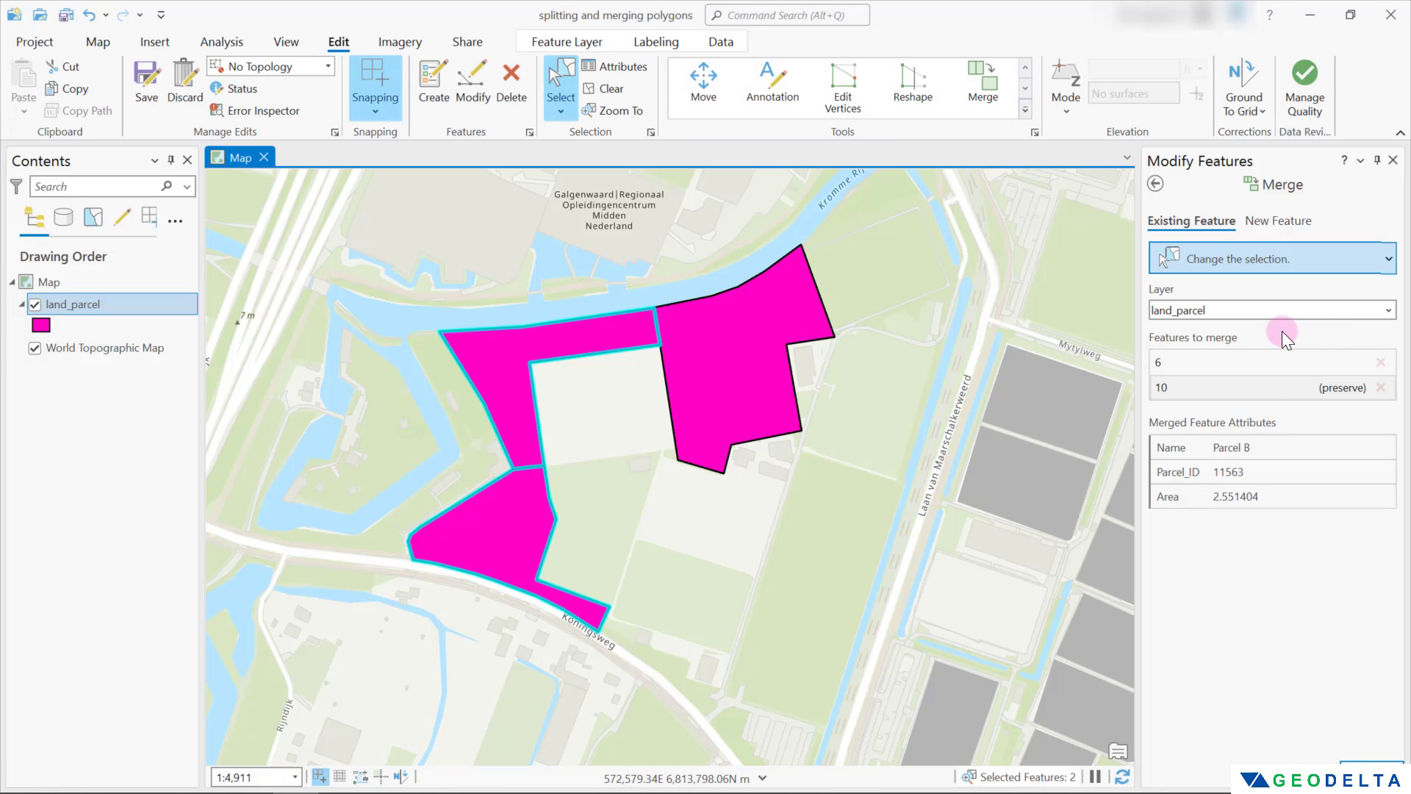
{"action": "left_click", "coordinate": [1256, 385]}
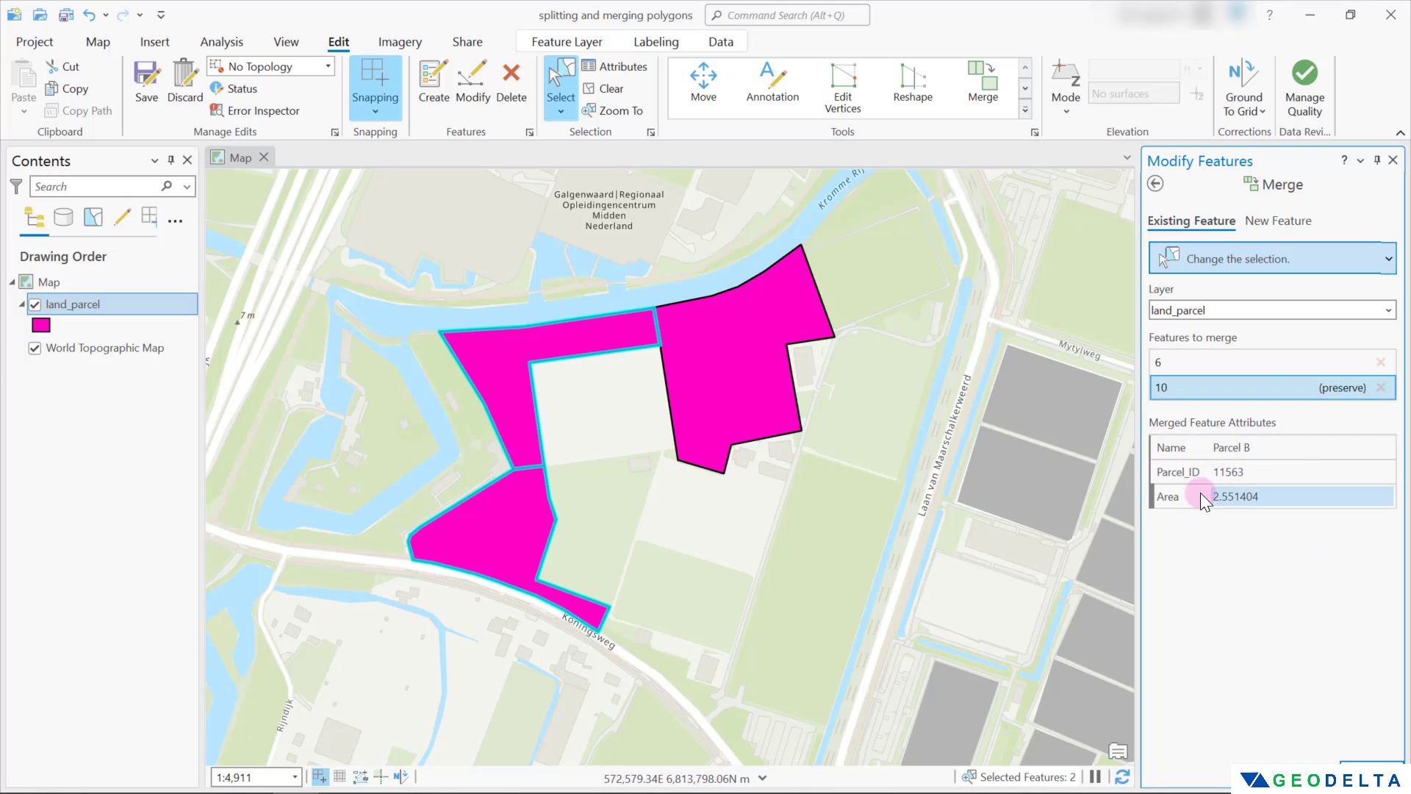
{"action": "left_click", "coordinate": [1224, 373]}
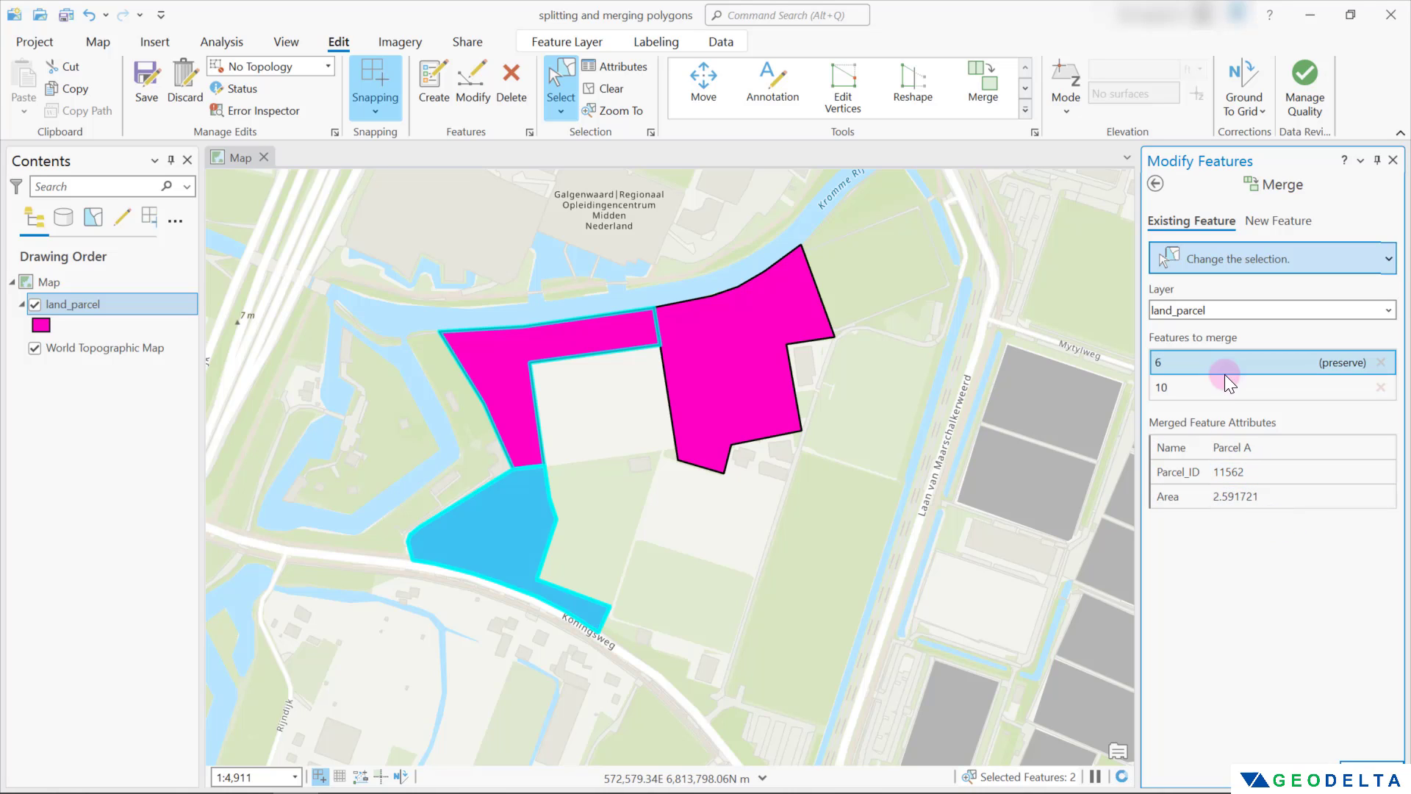
{"action": "left_click", "coordinate": [1224, 387]}
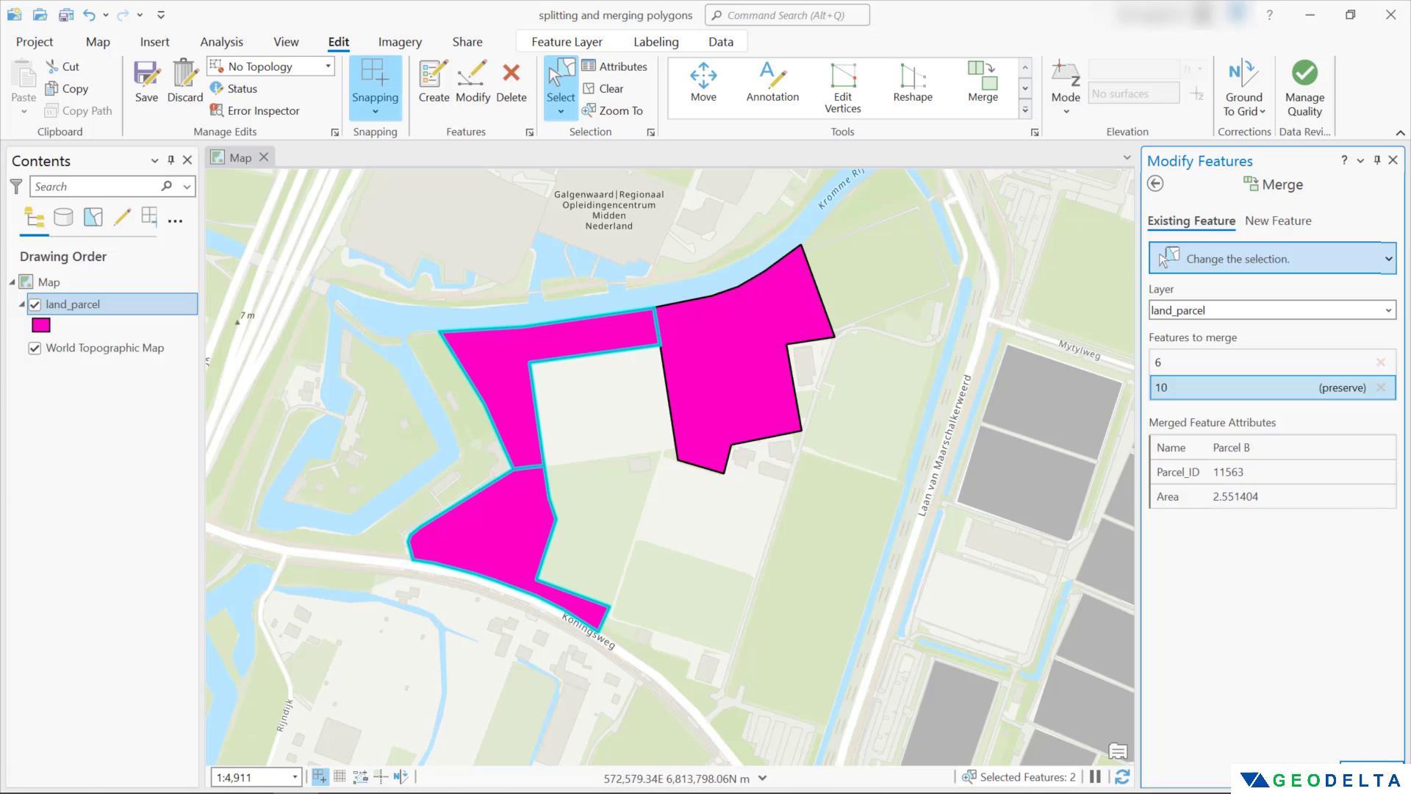
{"action": "left_click", "coordinate": [1375, 765]}
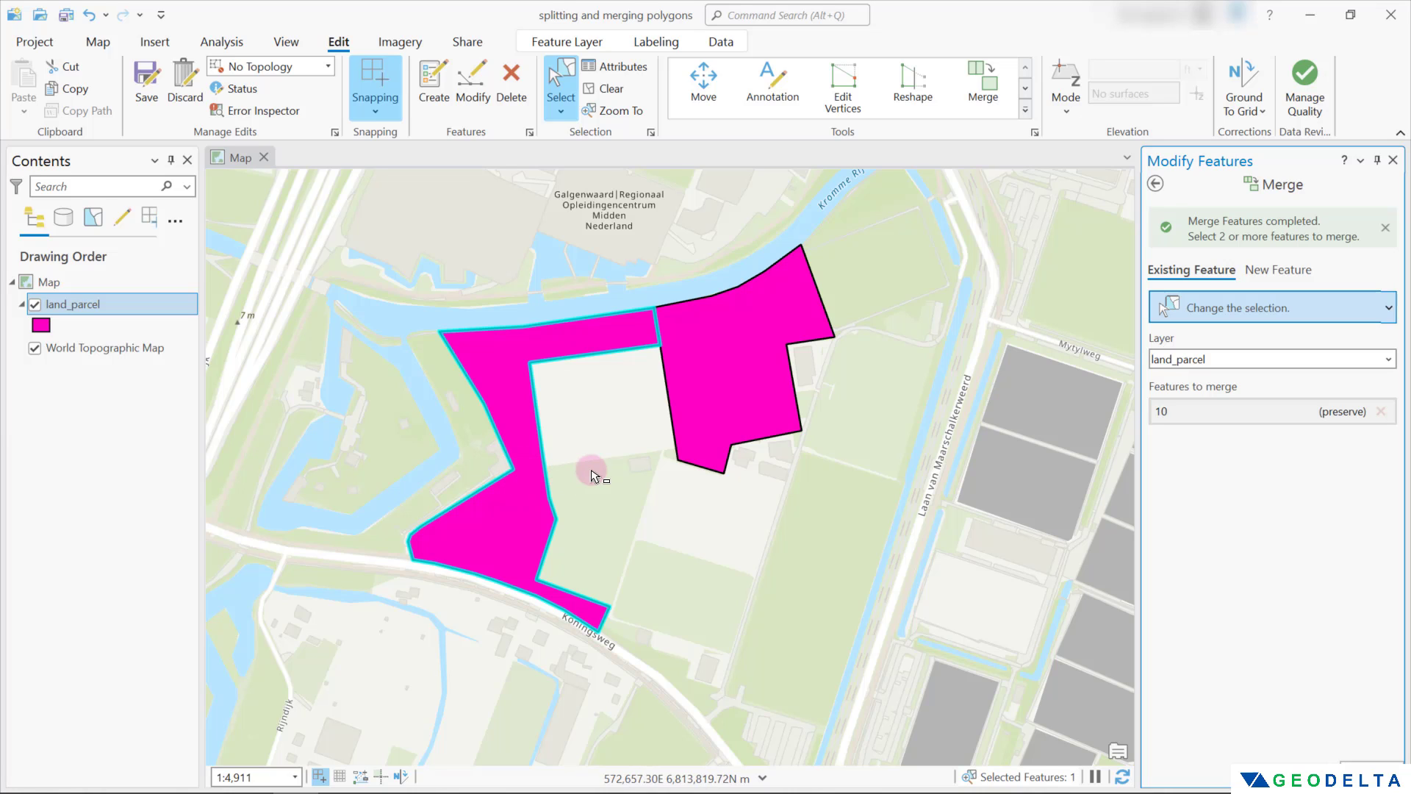
Step: Open the land_parcel attribute table, showing only Parcel B and Parcel C, and clear the row selection
{"action": "left_click", "coordinate": [604, 89]}
{"action": "left_click", "coordinate": [523, 542]}
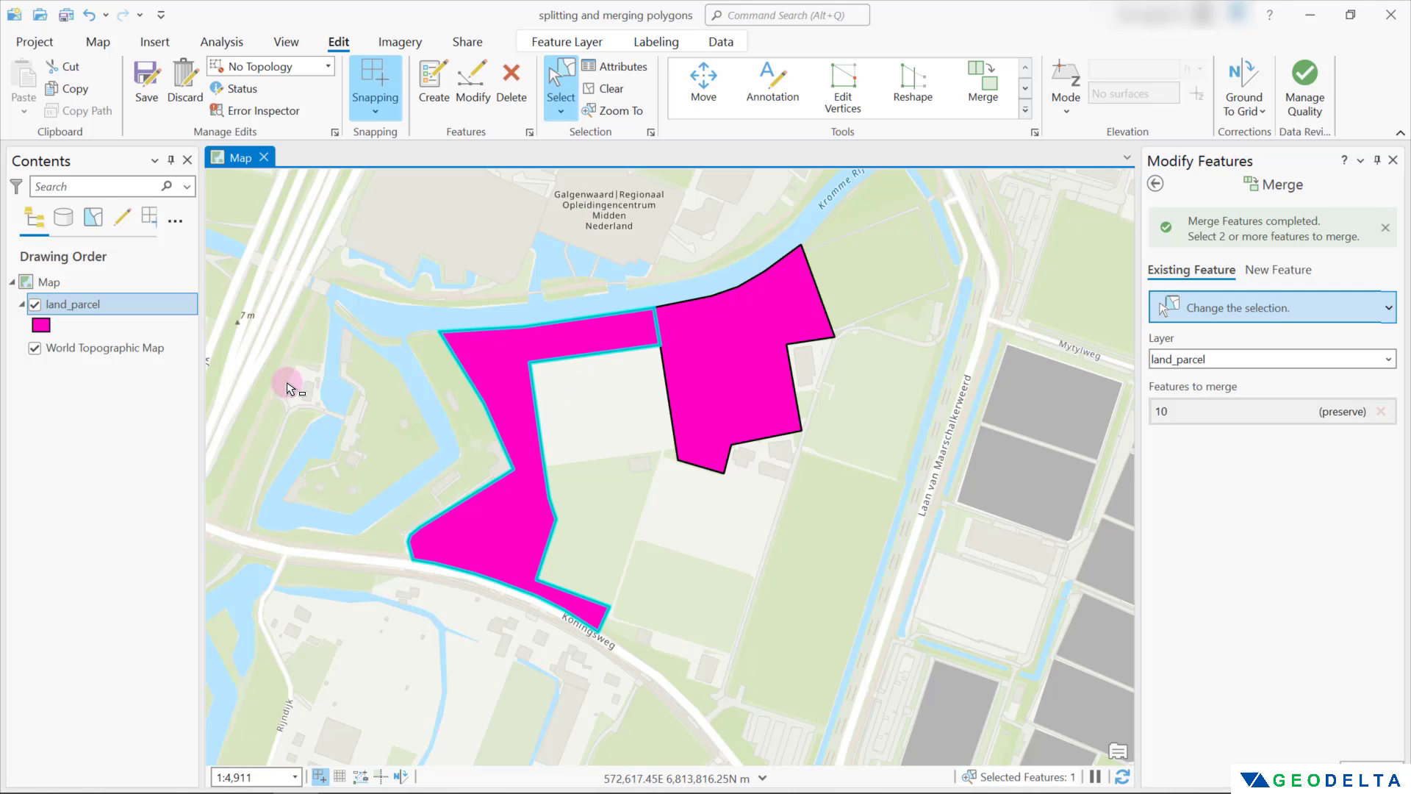
{"action": "right_click", "coordinate": [130, 310]}
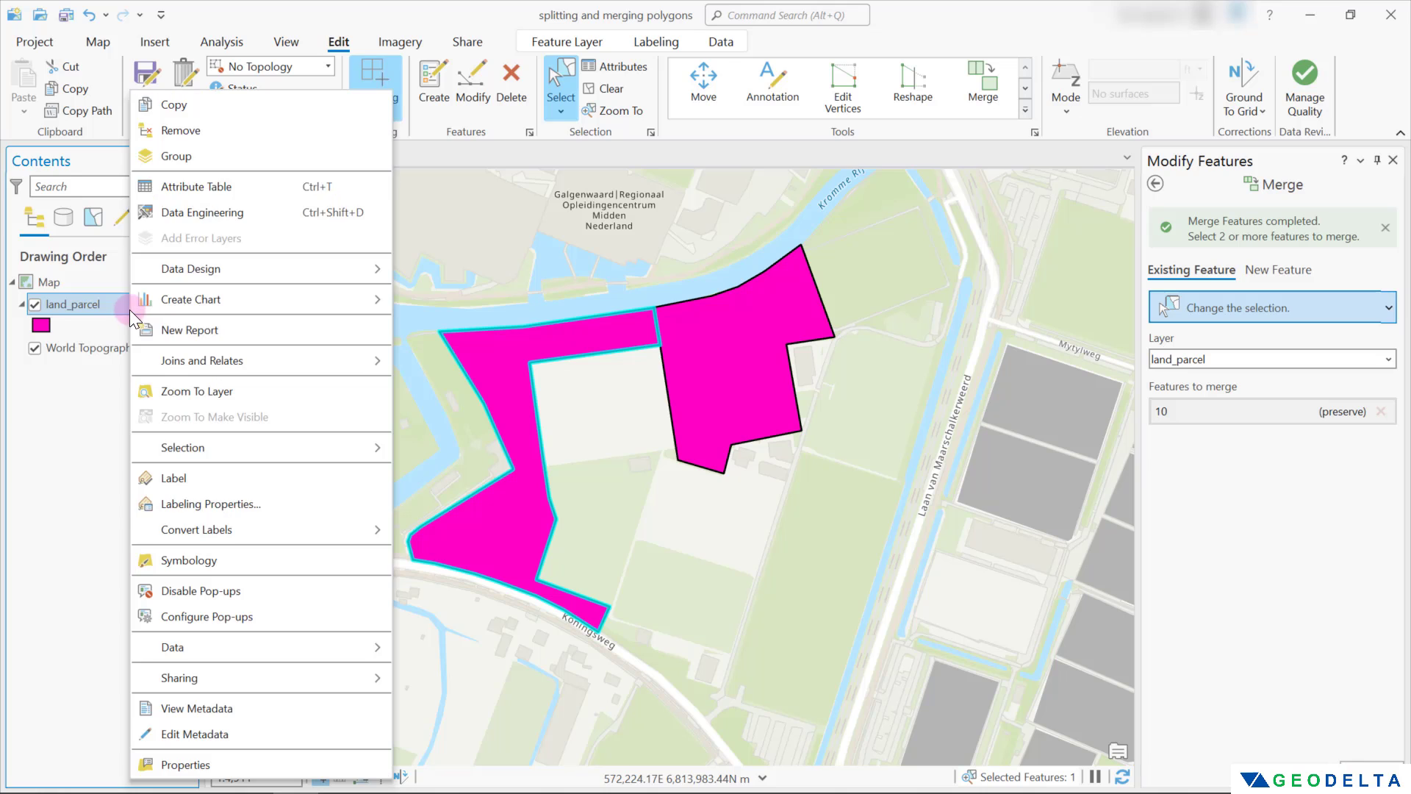
{"action": "left_click", "coordinate": [261, 188]}
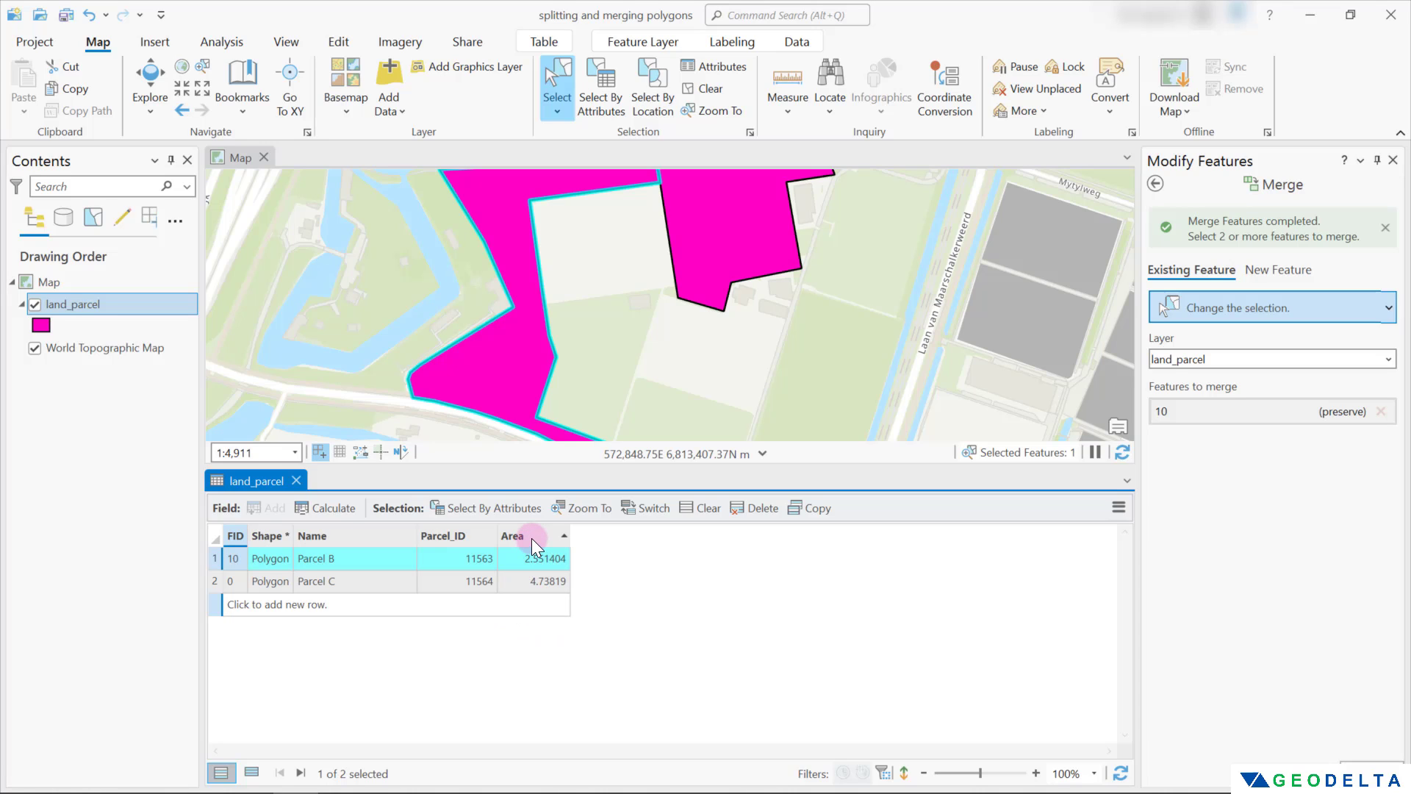
{"action": "mouse_move", "coordinate": [532, 540]}
{"action": "left_click", "coordinate": [598, 289]}
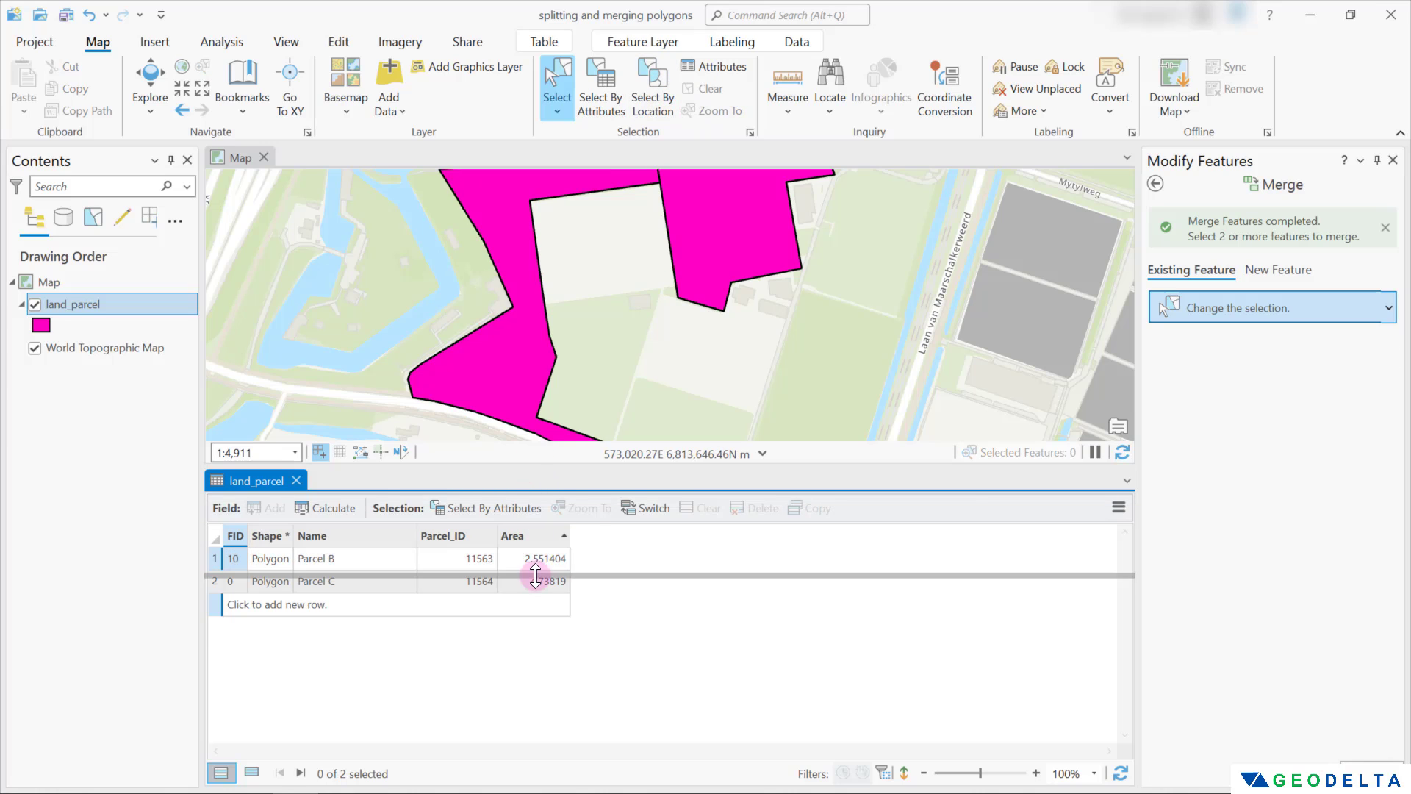